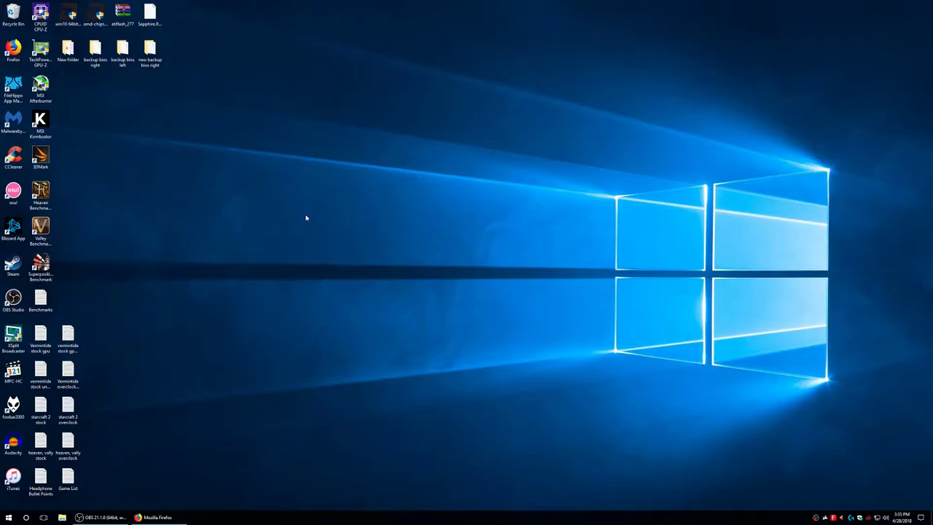
pyautogui.click(67, 50)
pyautogui.click(97, 67)
pyautogui.click(149, 52)
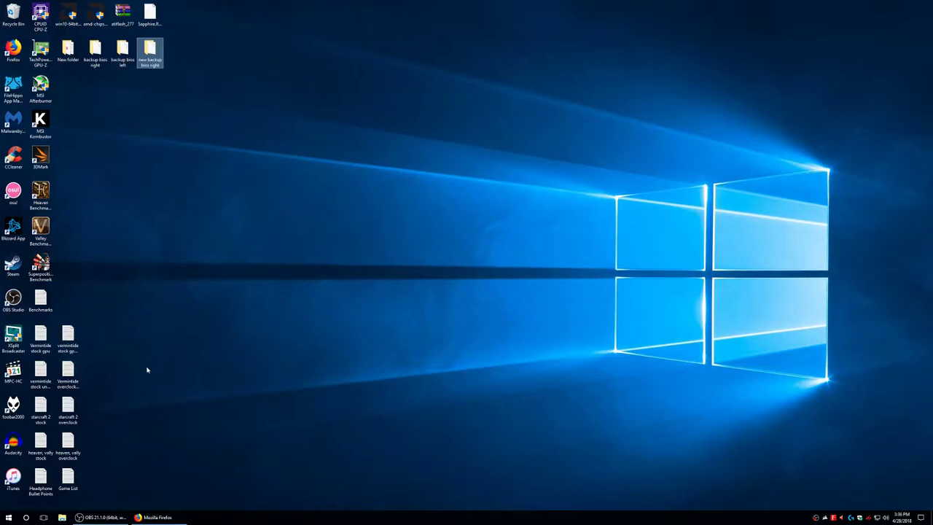
# - Open Device Manager and check the Radeon RX 570 Series entry listed under the display adapters
pyautogui.click(25, 518)
pyautogui.write('device')
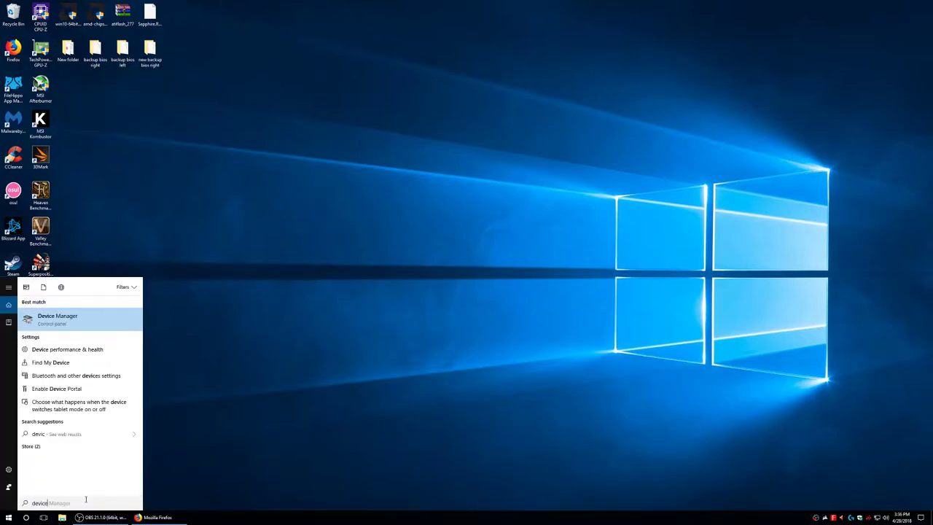
pyautogui.click(90, 323)
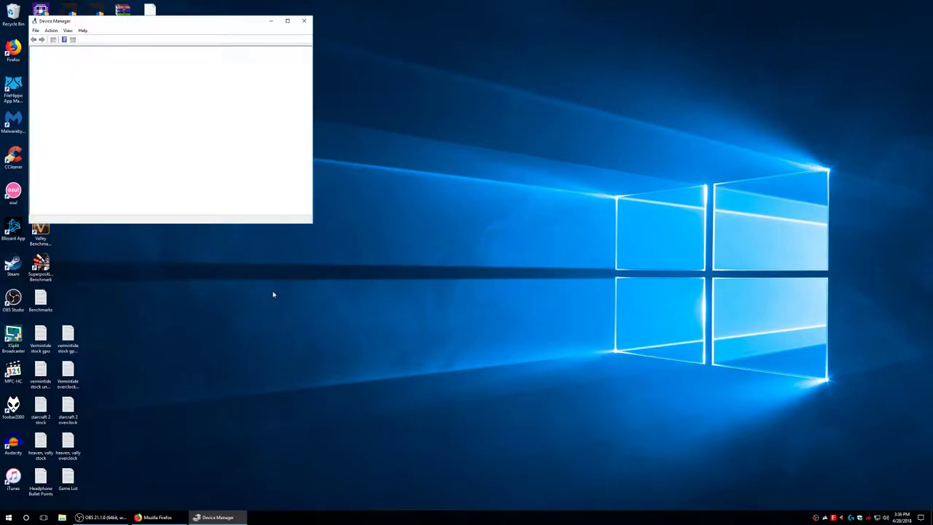
pyautogui.moveTo(198, 26); pyautogui.dragTo(454, 193)
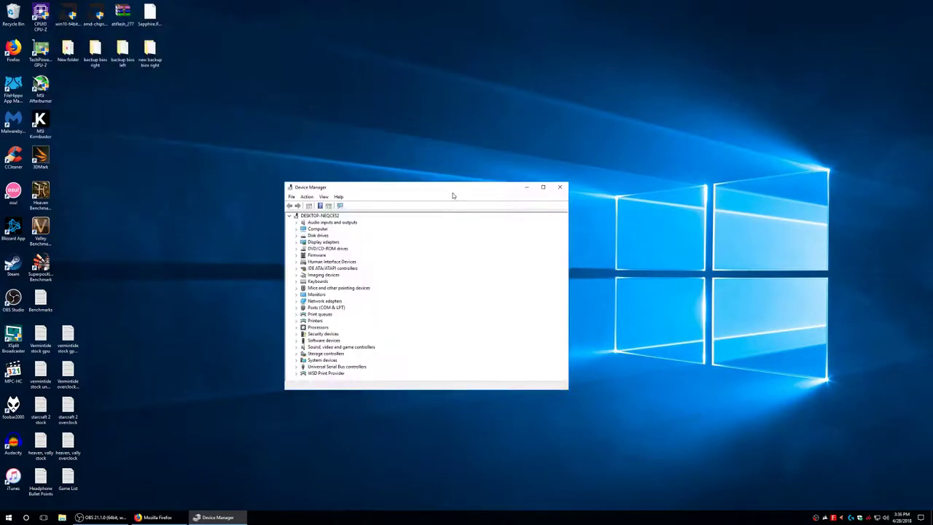
pyautogui.click(296, 243)
pyautogui.click(347, 249)
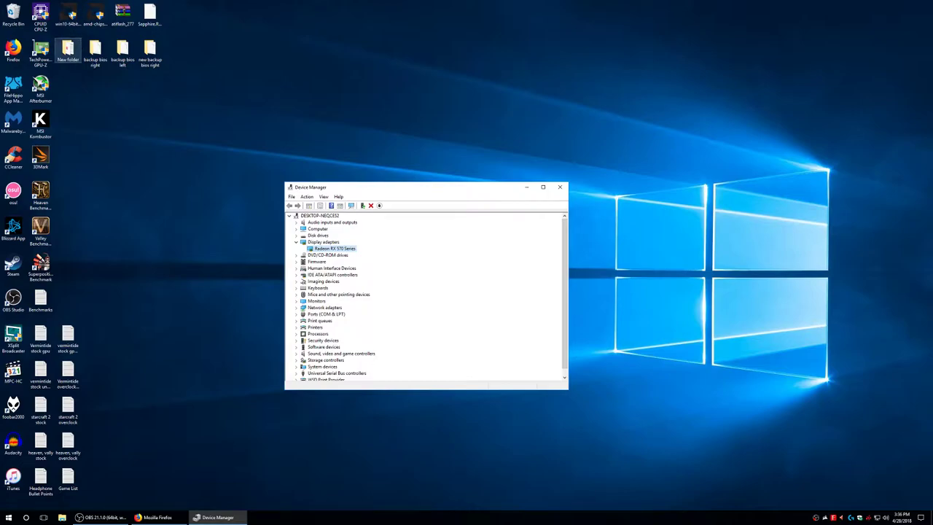
# - Review the AMD graphics and chipset driver installers on the desktop and the Radeon RX 570 Series adapter, and close Device Manager
pyautogui.click(70, 15)
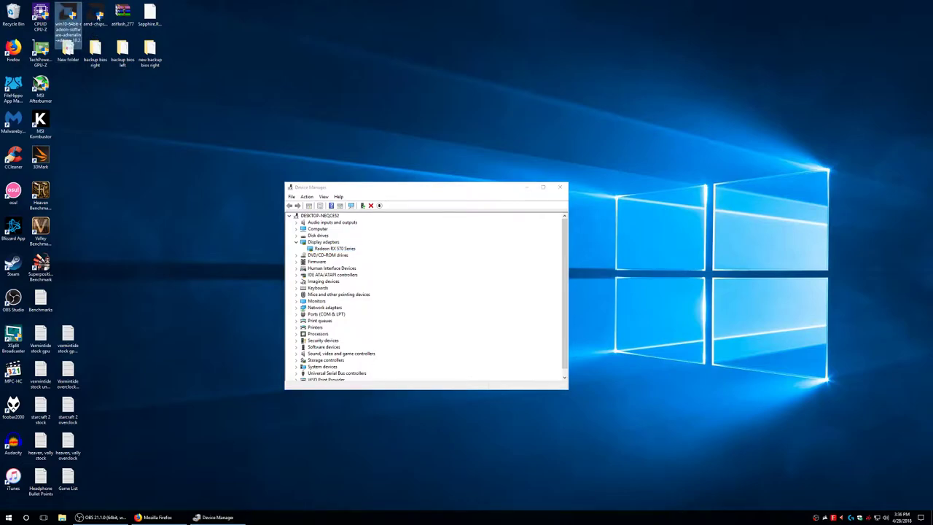
pyautogui.click(96, 15)
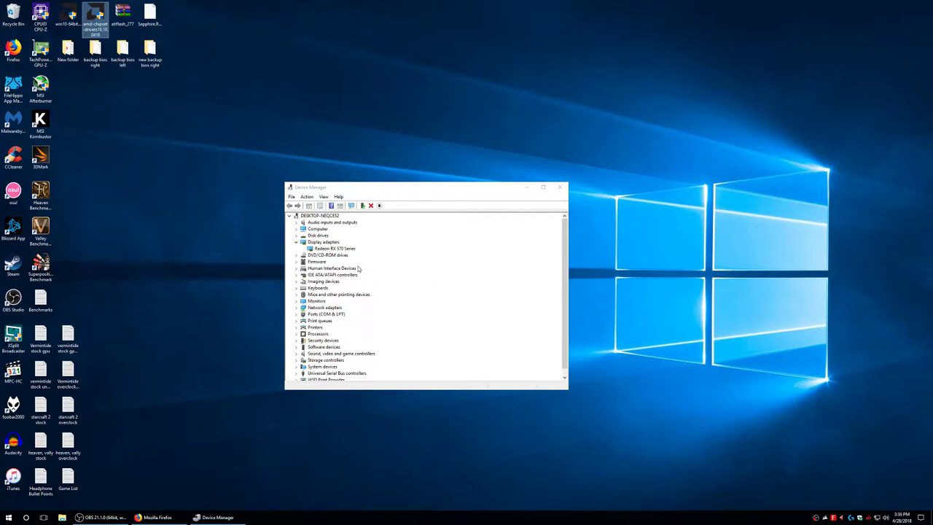
pyautogui.click(338, 249)
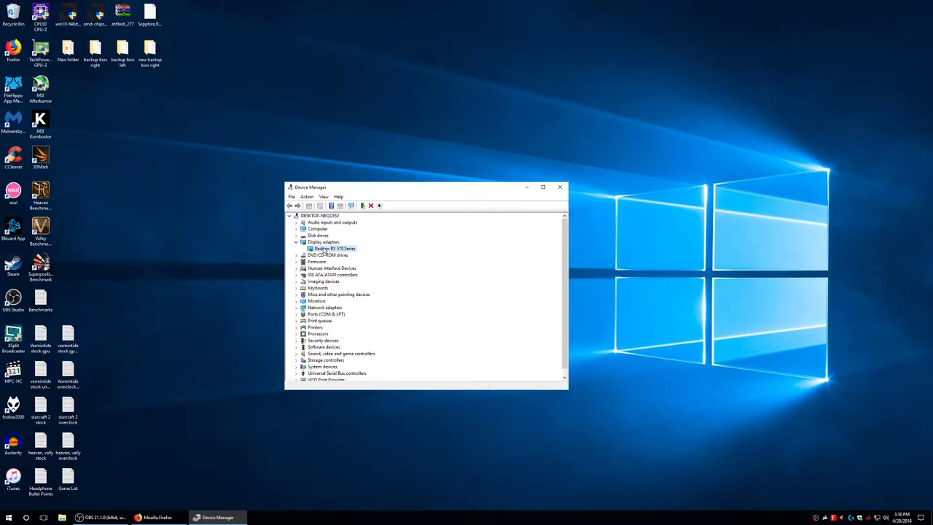
pyautogui.press('Up')
pyautogui.press('Down')
pyautogui.press('Up')
pyautogui.press('Down')
pyautogui.click(560, 188)
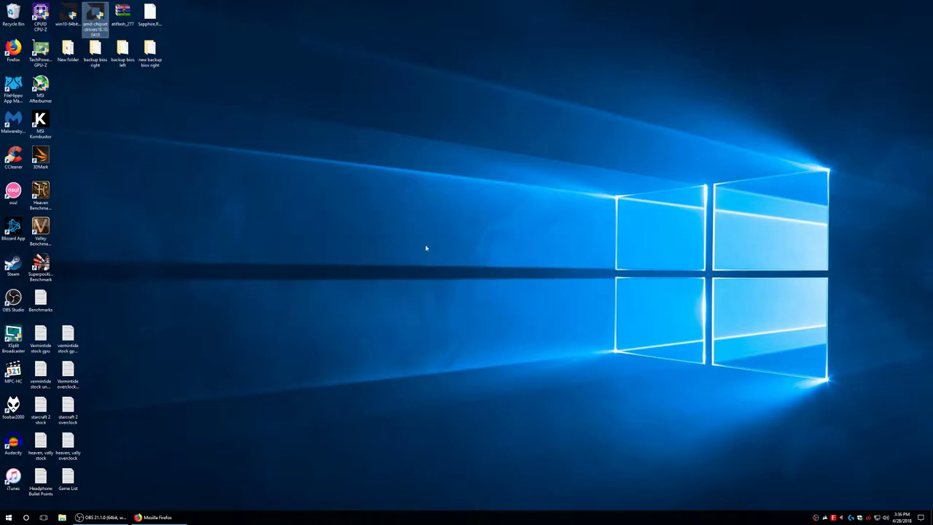
# - Switch to Firefox, search the web for "atiflash" and open TechPowerUp's AMD/ATI ATIFlash download page
pyautogui.click(155, 517)
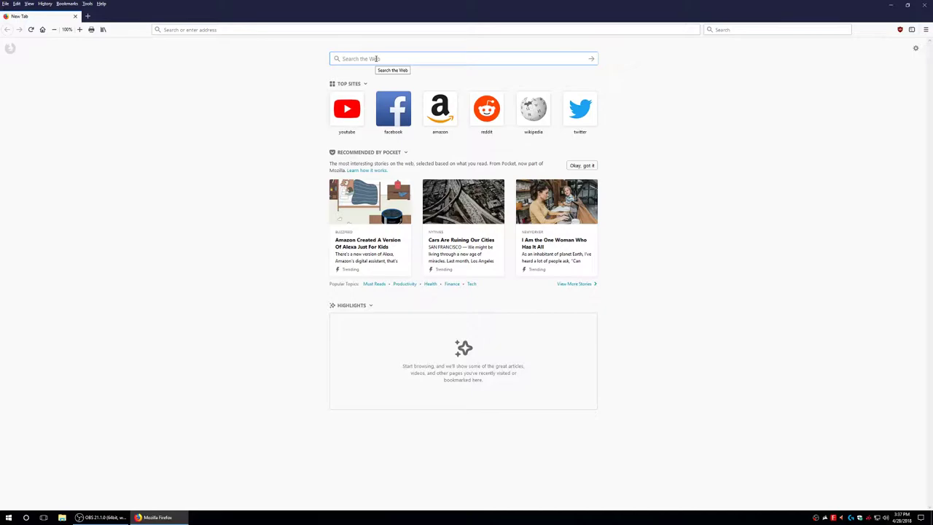
pyautogui.write('ati')
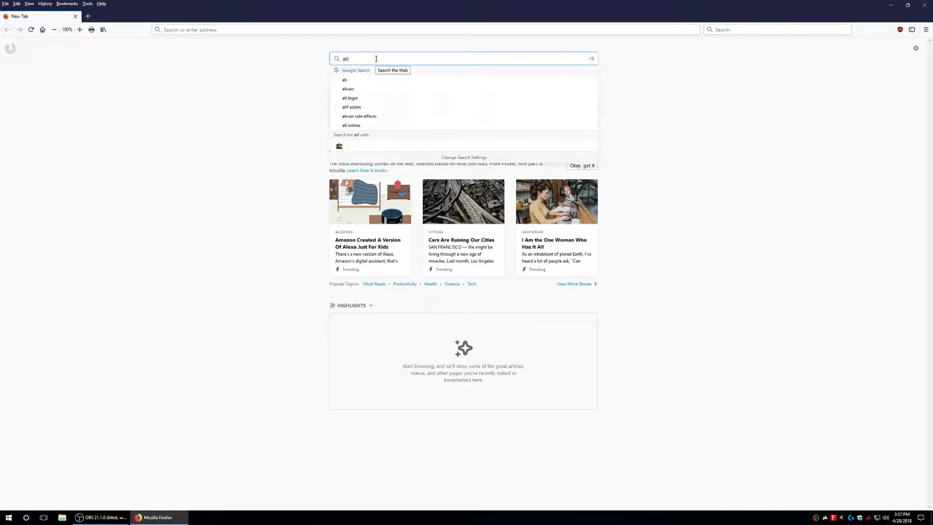
pyautogui.write('flash')
pyautogui.press('Return')
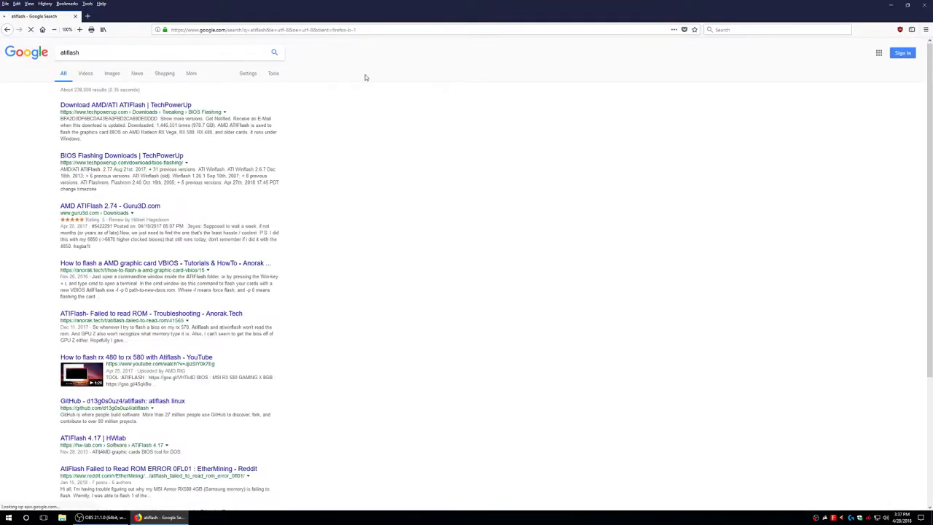
pyautogui.click(128, 107)
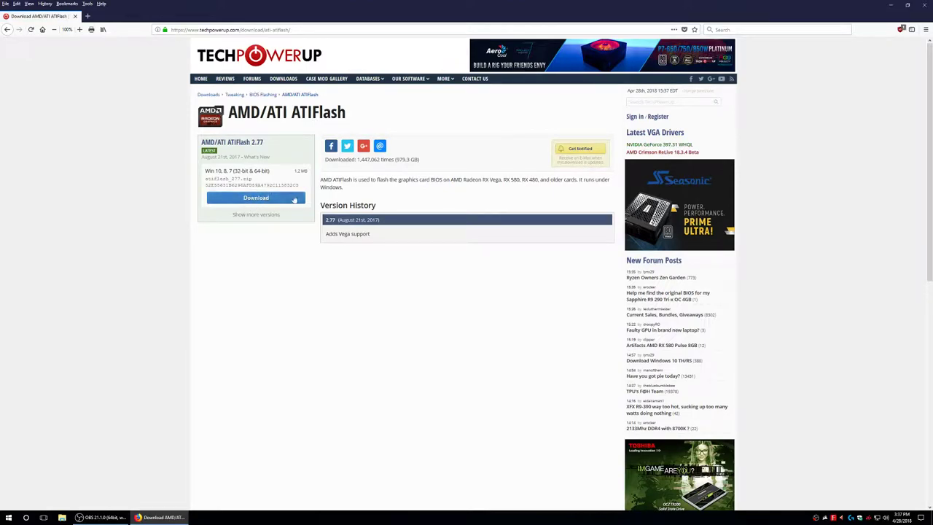
# - Return to the desktop, open the folder named New folder and select the ATIWinflash application
pyautogui.click(156, 516)
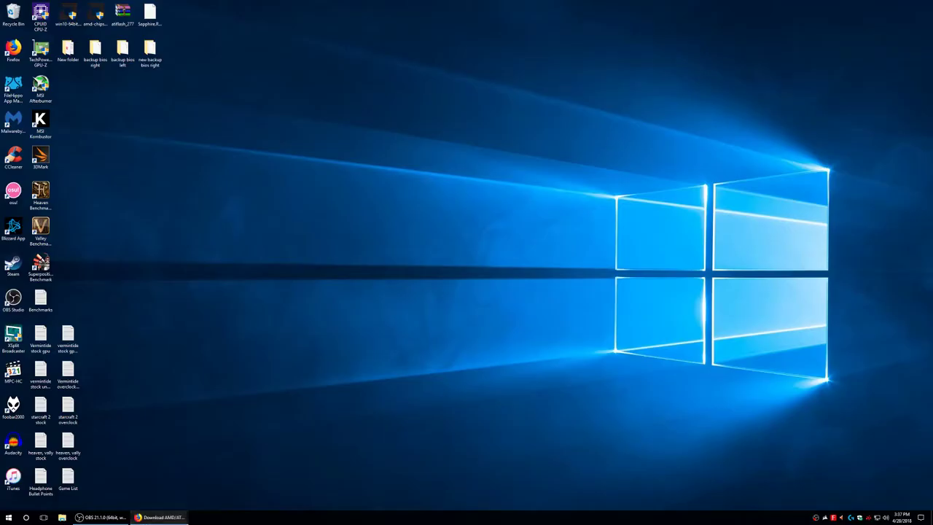
pyautogui.doubleClick(71, 51)
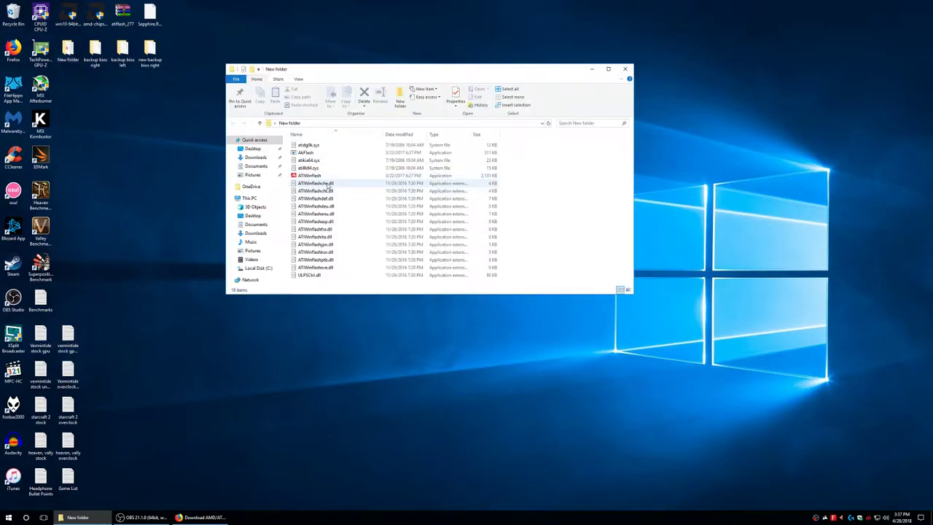
pyautogui.click(328, 178)
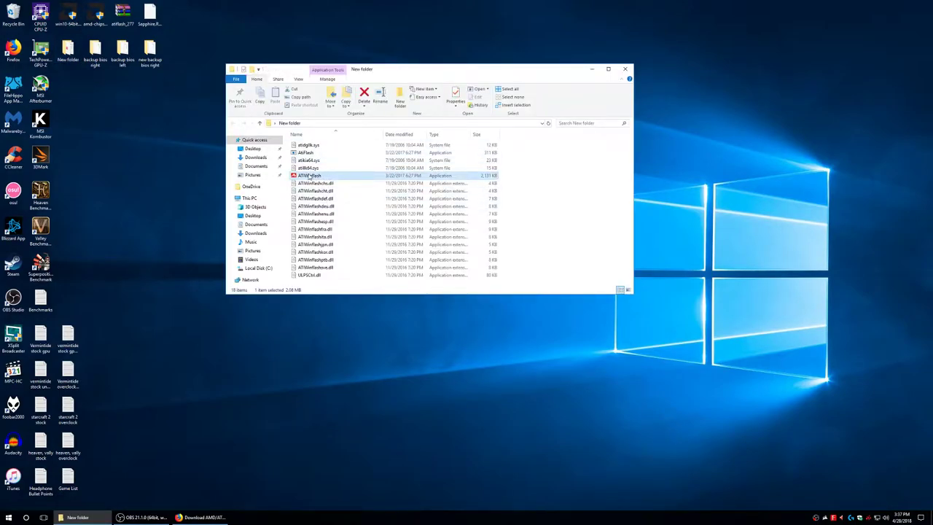
# - Try to launch ATIWinflash without administrator rights
pyautogui.doubleClick(306, 179)
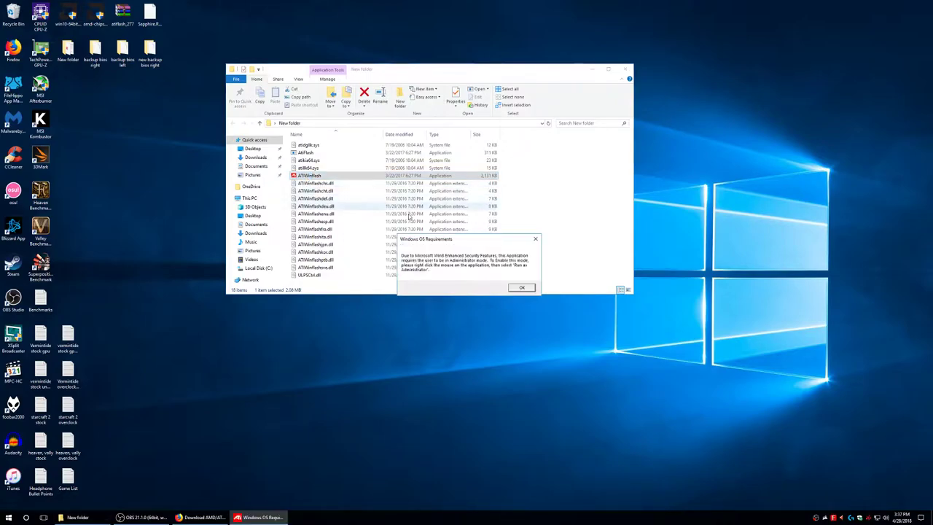
pyautogui.click(522, 289)
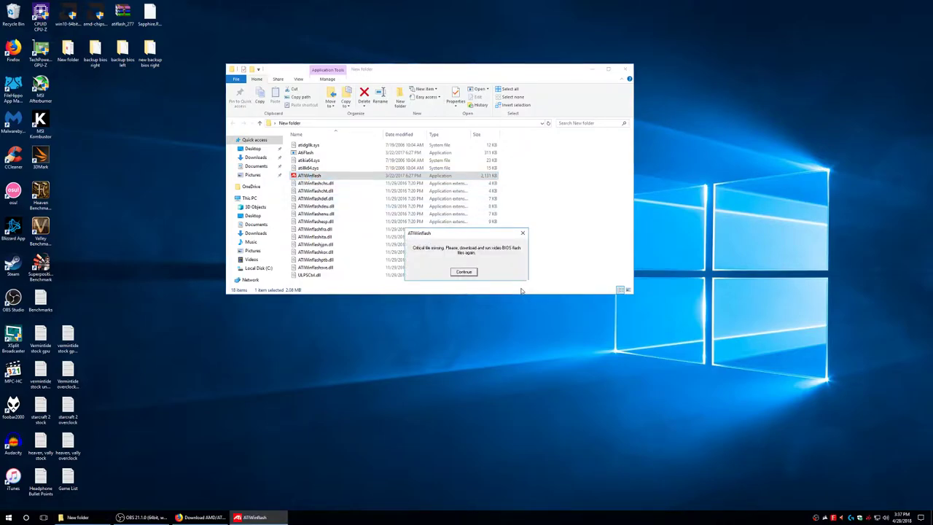
pyautogui.click(464, 272)
# - Run ATIWinflash as administrator and close the folder window behind it
pyautogui.rightClick(308, 177)
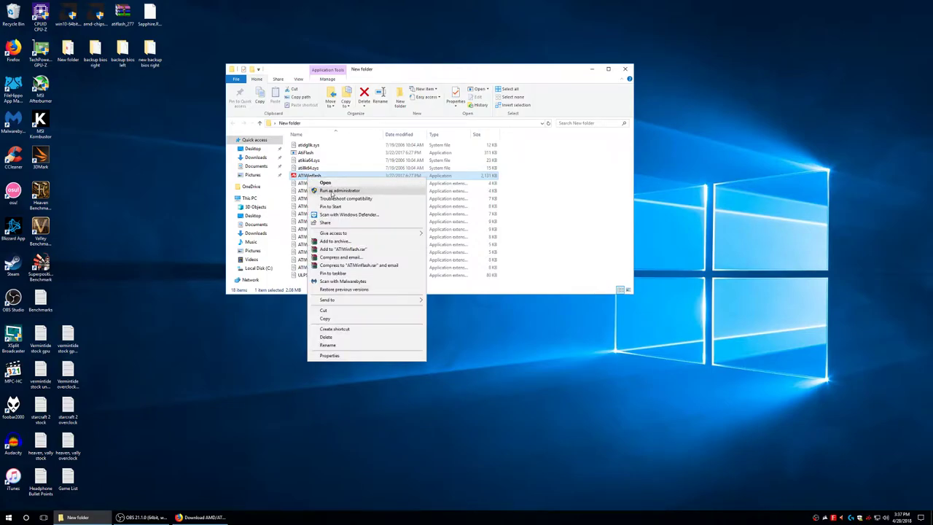
pyautogui.click(333, 191)
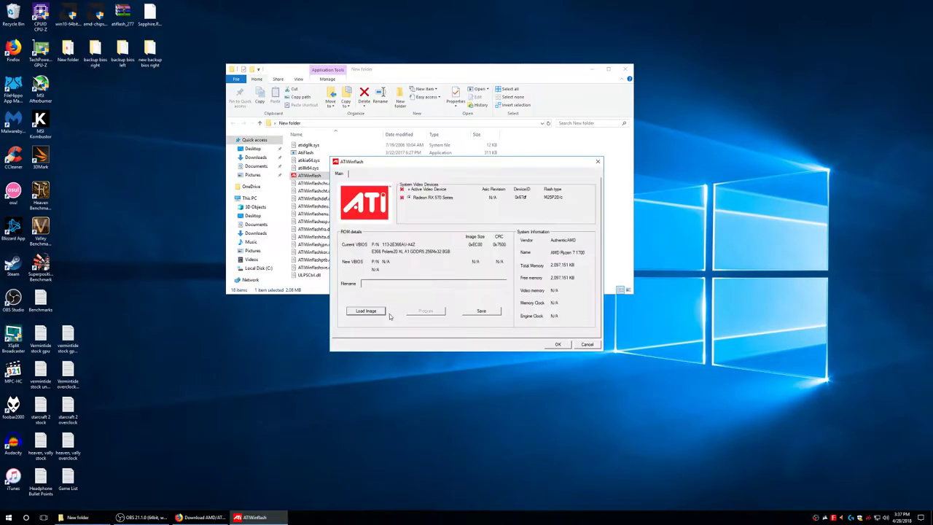
pyautogui.moveTo(457, 167); pyautogui.dragTo(447, 116)
pyautogui.click(624, 69)
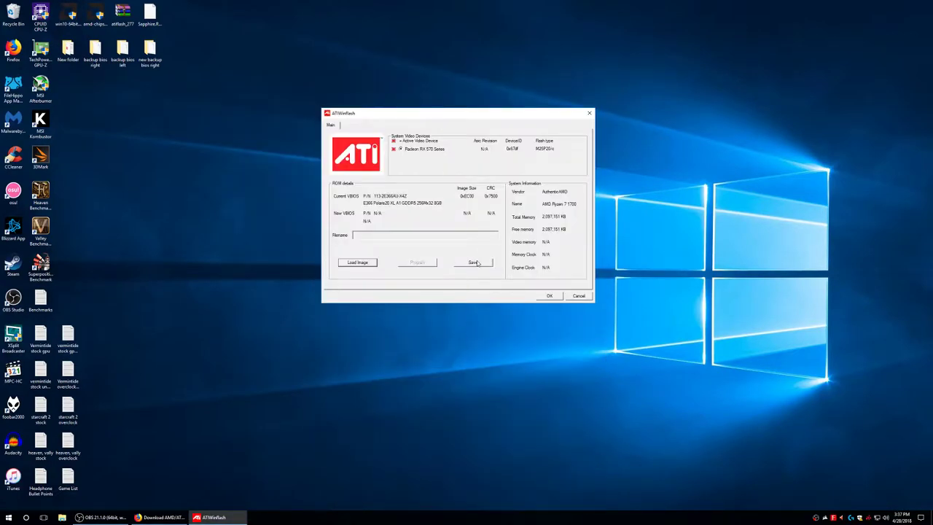
# - Inspect the "backup bios right" and "backup bios left" folders on the desktop, and view ATIWinflash's dialog for loading a BIOS image
pyautogui.click(95, 58)
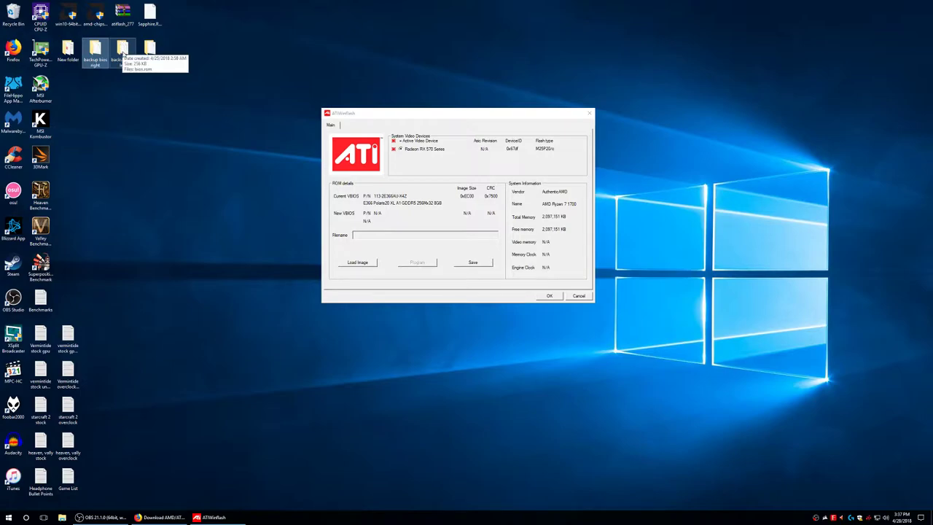
pyautogui.click(124, 53)
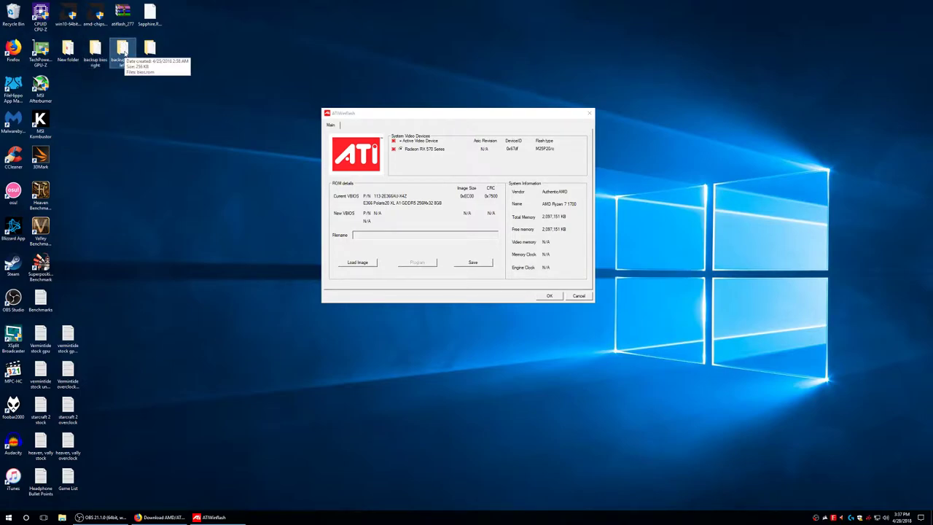
pyautogui.press('F2')
pyautogui.press('Escape')
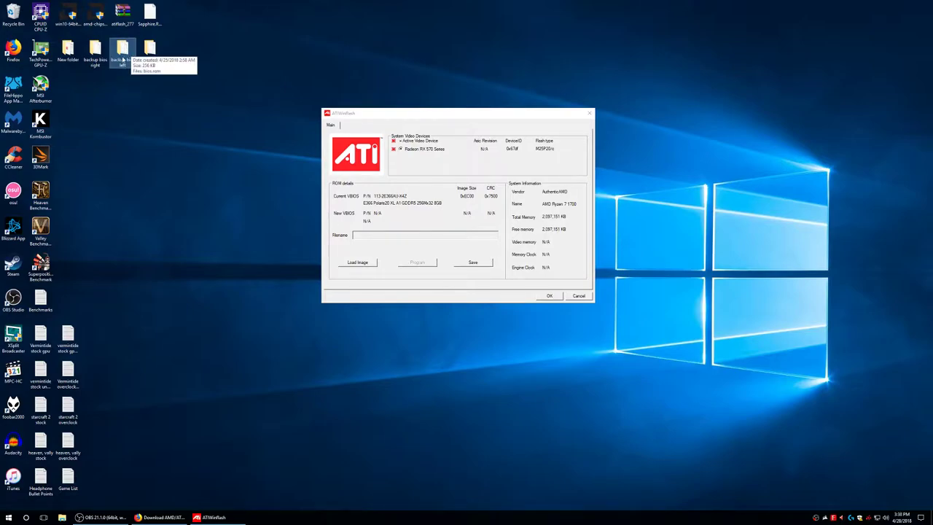
pyautogui.doubleClick(95, 54)
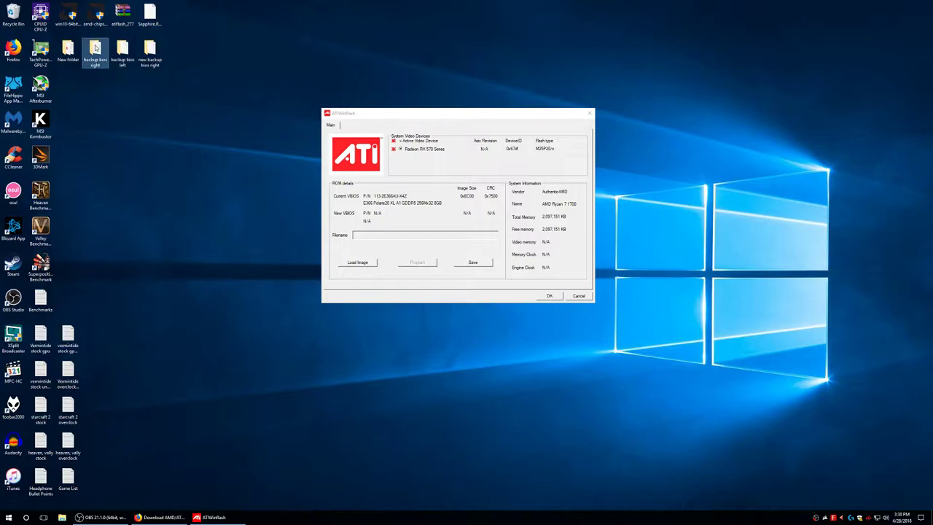
pyautogui.click(624, 69)
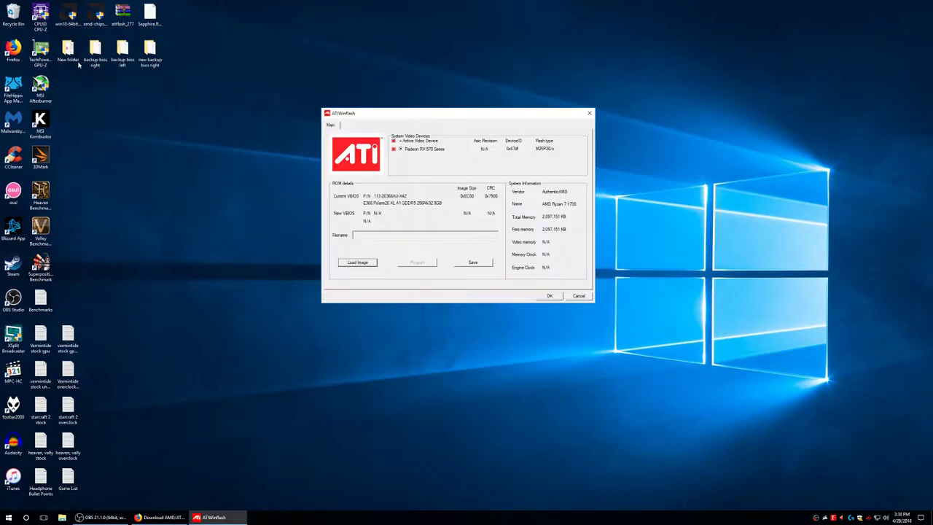
pyautogui.doubleClick(122, 55)
pyautogui.click(624, 70)
pyautogui.click(122, 53)
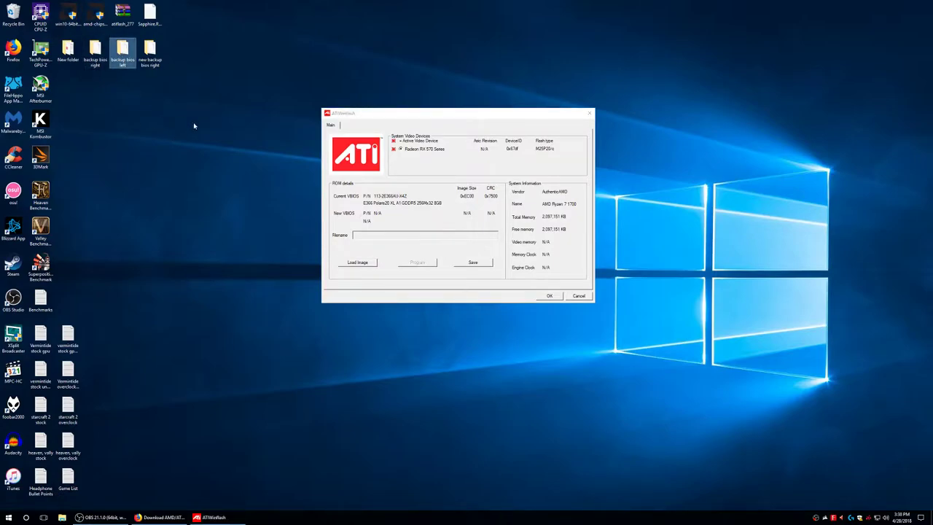
pyautogui.click(364, 264)
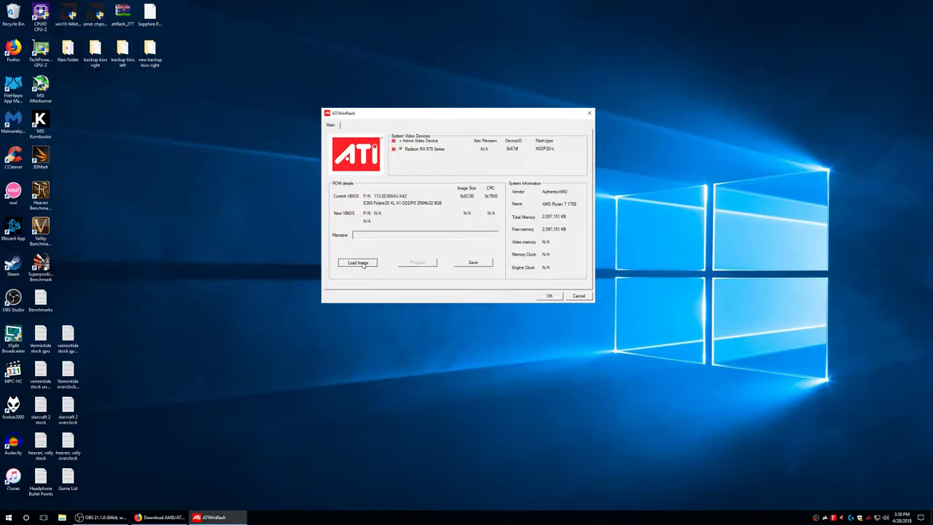
pyautogui.click(750, 124)
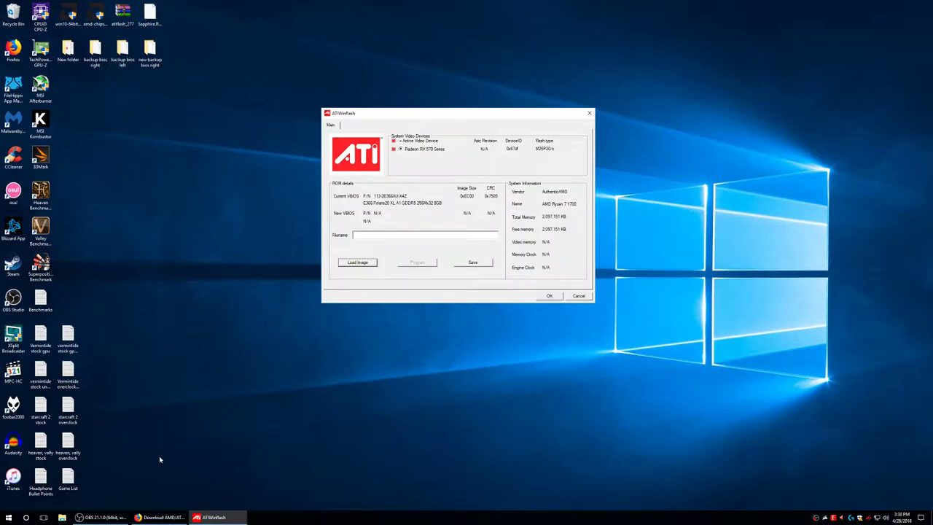
# - Switch back to Firefox and search the web for "rx 570 sapphire nitro+"
pyautogui.click(159, 517)
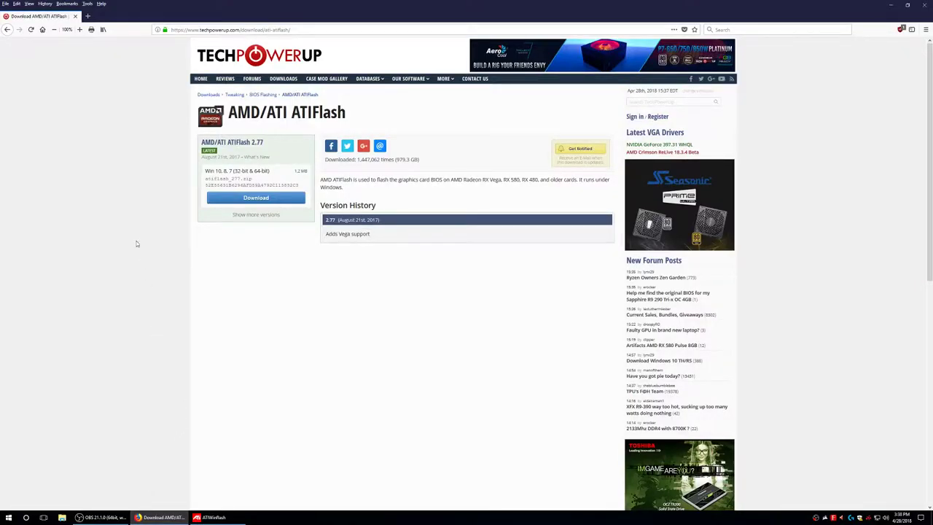
pyautogui.click(43, 29)
pyautogui.click(367, 59)
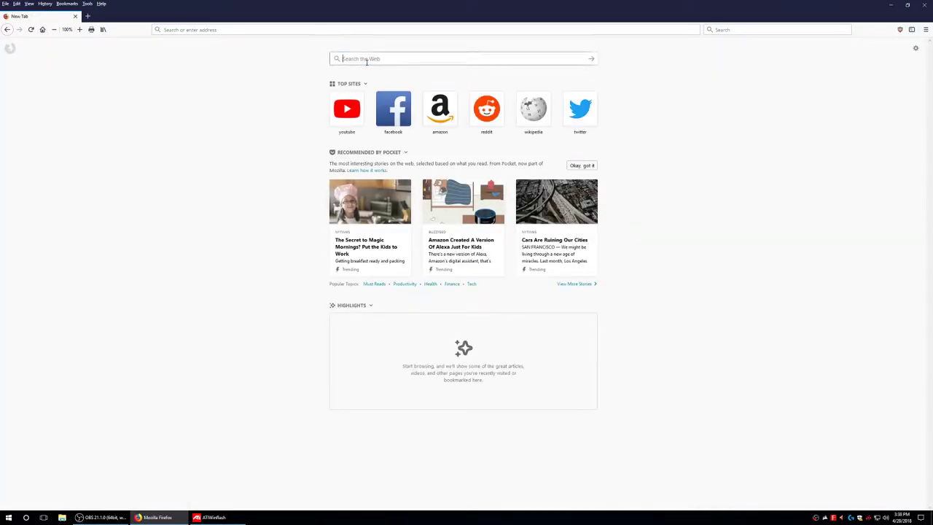
pyautogui.write('rx 570 sa')
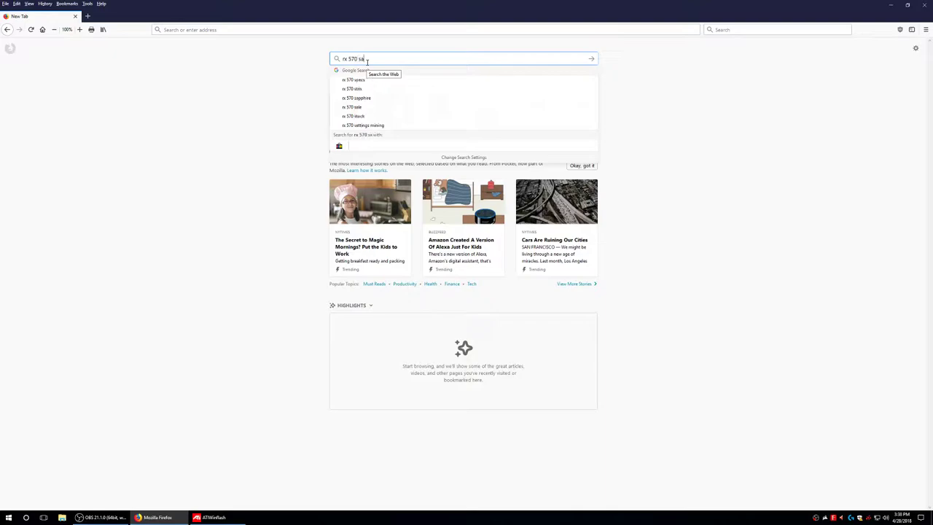
pyautogui.write('pphire nitro')
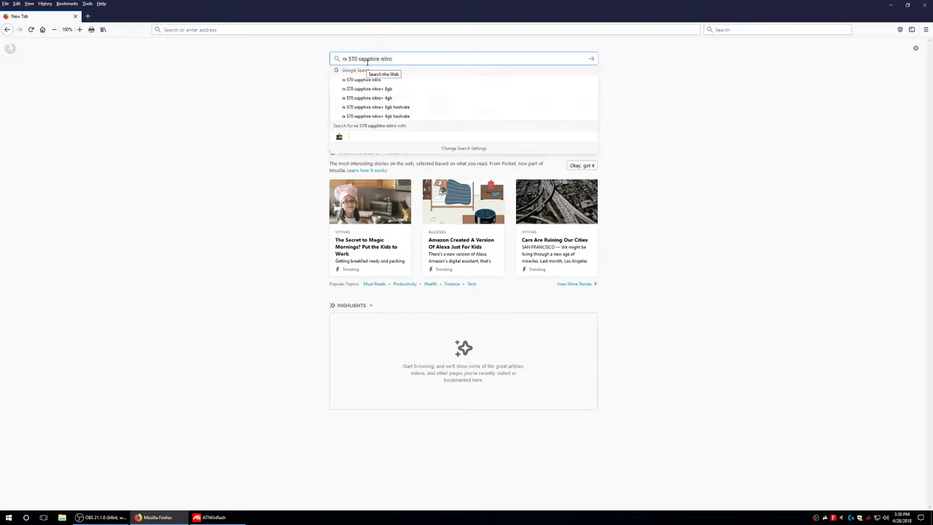
pyautogui.write('+')
pyautogui.press('Return')
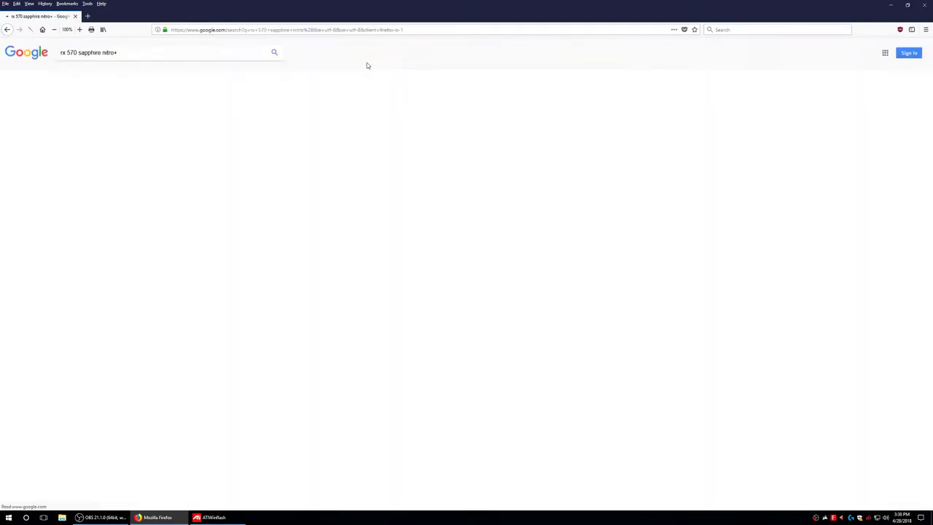
# - Extend the web search to "rx 570 sapphire nitro+ bios techpowerup"
pyautogui.click(134, 55)
pyautogui.write('bio')
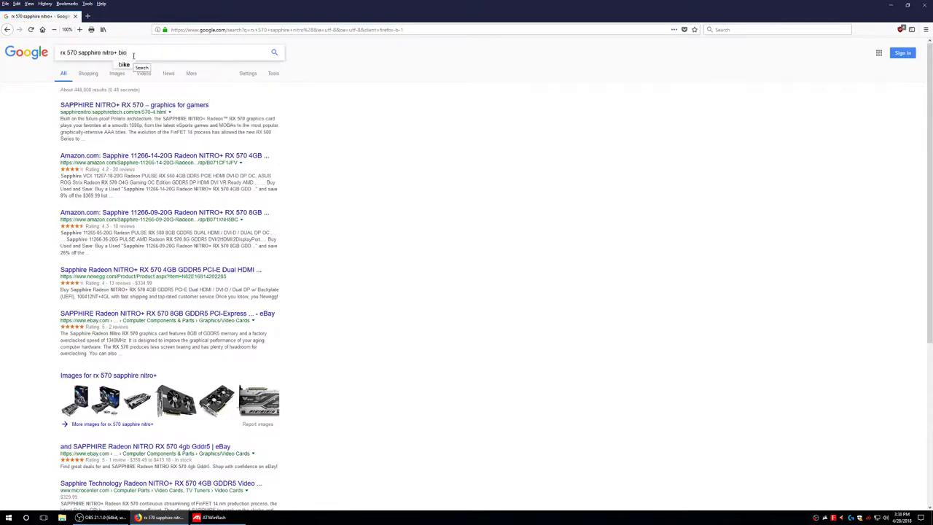
pyautogui.write('s techpowerup')
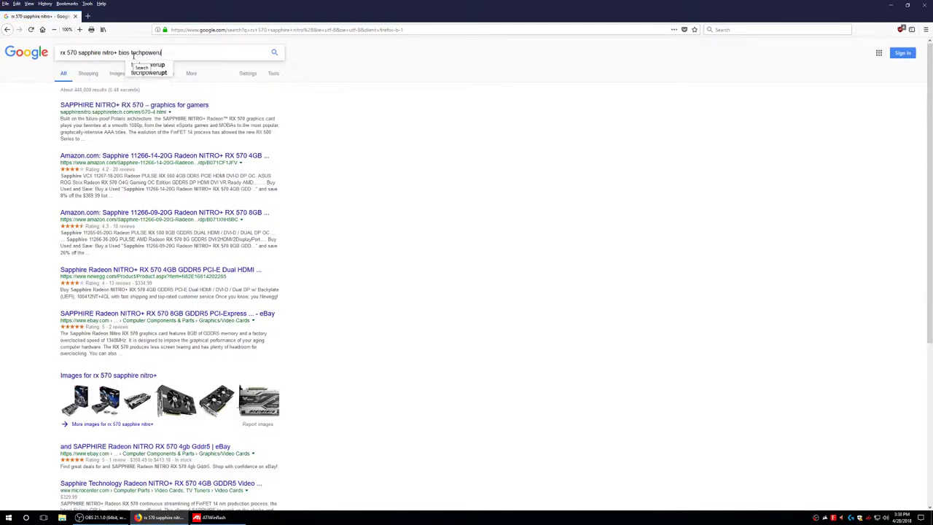
pyautogui.press('Return')
# - Open the first TechPowerUp result for the Sapphire RX 570 and list its compatible BIOSes
pyautogui.click(133, 106)
pyautogui.scroll(-5, 225, 155)
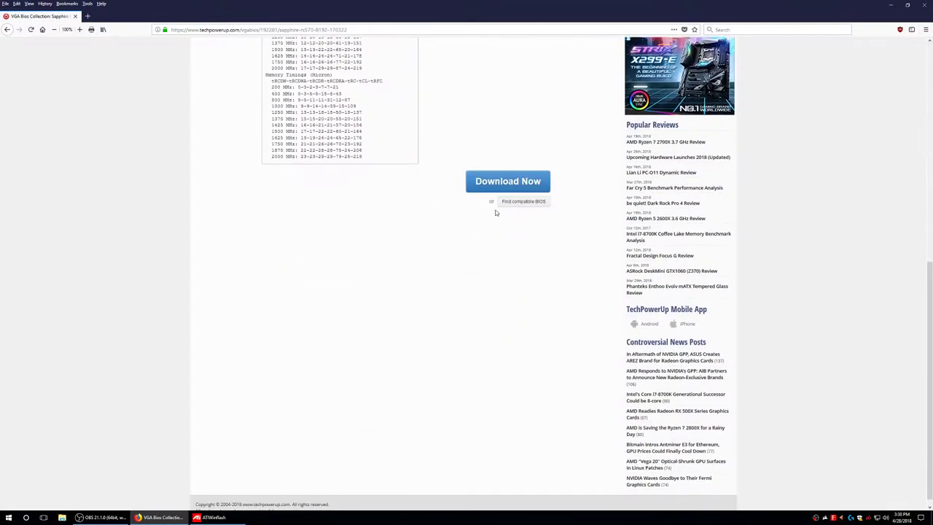
pyautogui.click(514, 207)
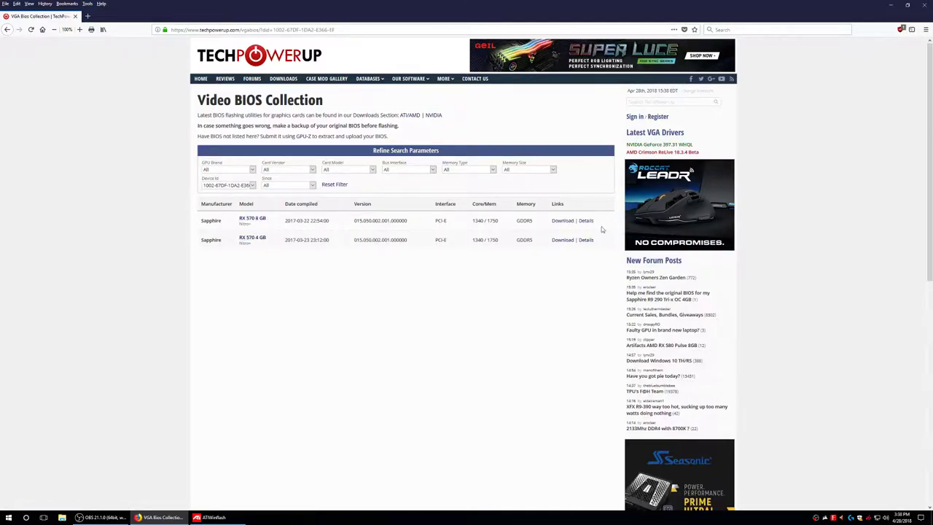
# - View the RX 570 8 GB Nitro+ BIOS page in a new tab, and select the Sapphire ROM file on the desktop
pyautogui.middleClick(252, 218)
pyautogui.click(122, 16)
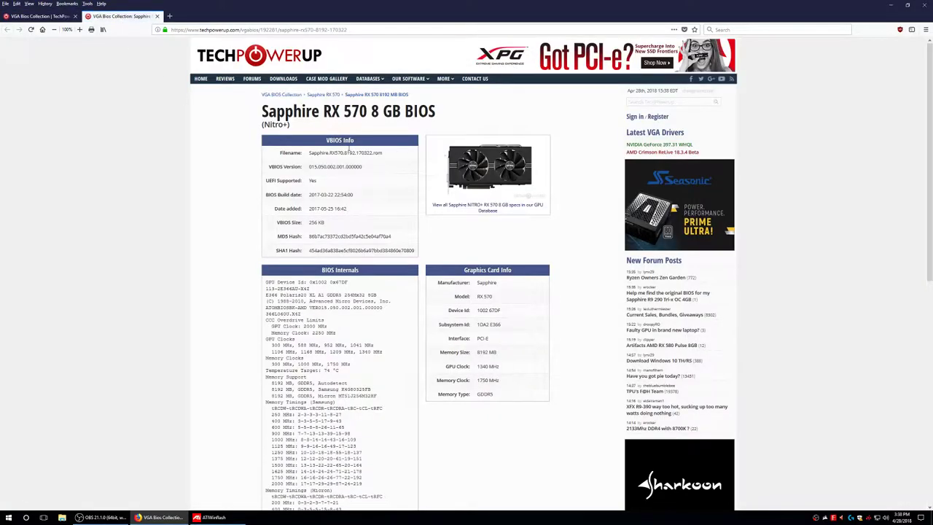
pyautogui.scroll(-5, 521, 394)
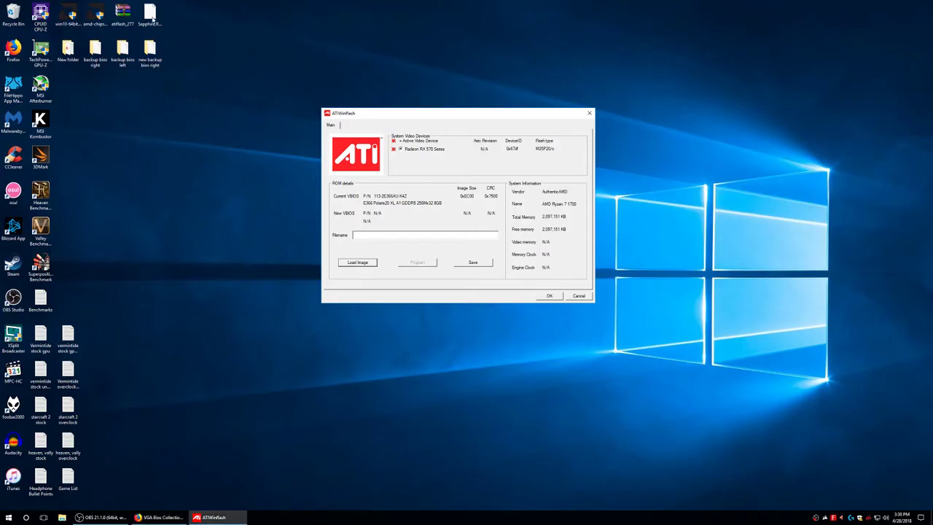
pyautogui.click(149, 16)
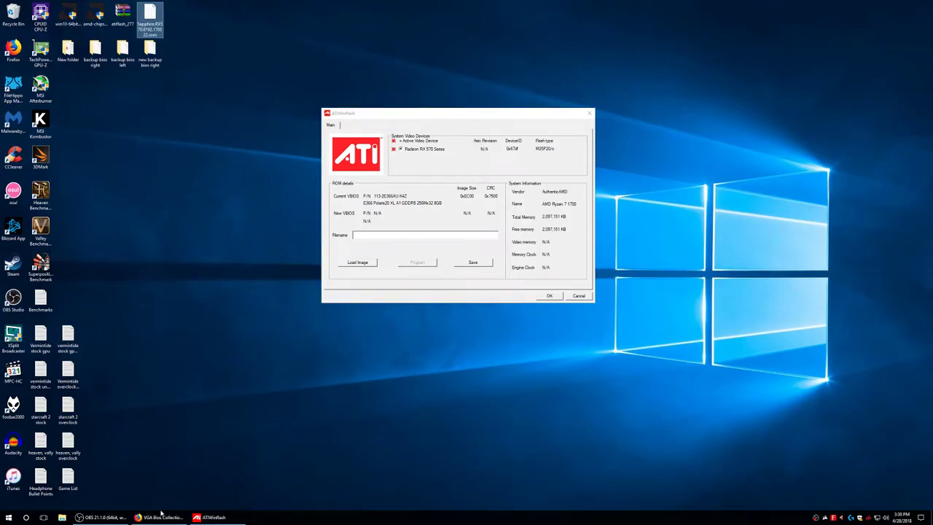
# - Return to the Google results in Firefox and search for "rx 580 sapphire nitro+ bios techpowerup"
pyautogui.click(162, 517)
pyautogui.scroll(10, 109, 263)
pyautogui.click(42, 17)
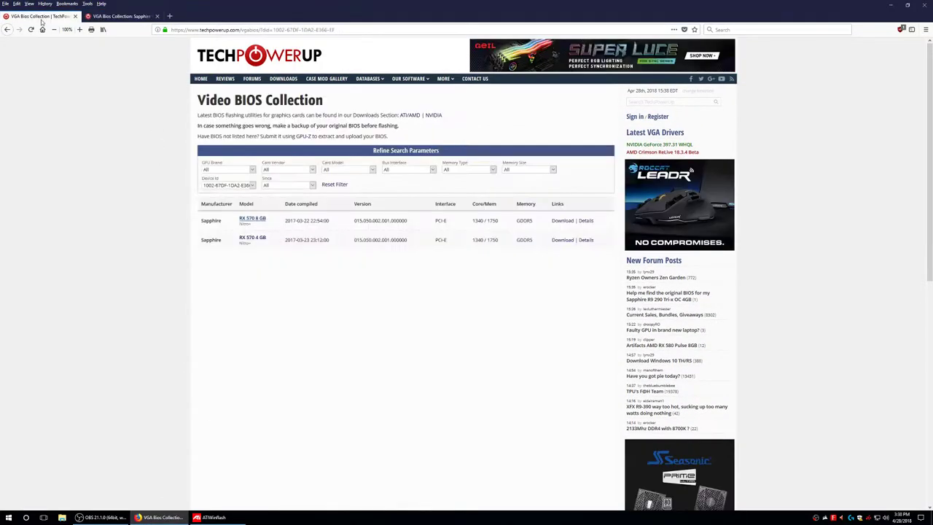
pyautogui.hotkey('alt', 'Left')
pyautogui.hotkey('alt', 'Left')
pyautogui.click(73, 53)
pyautogui.press('BackSpace')
pyautogui.write('8')
pyautogui.press('Return')
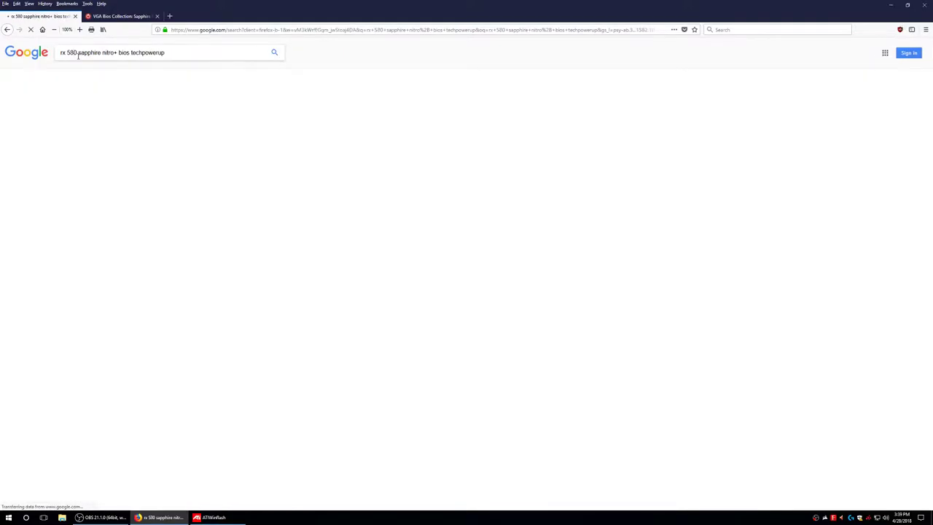
# - Open the first Sapphire RX 580 8192 MB result, list its compatible BIOSes and compare their core and memory clocks
pyautogui.click(205, 109)
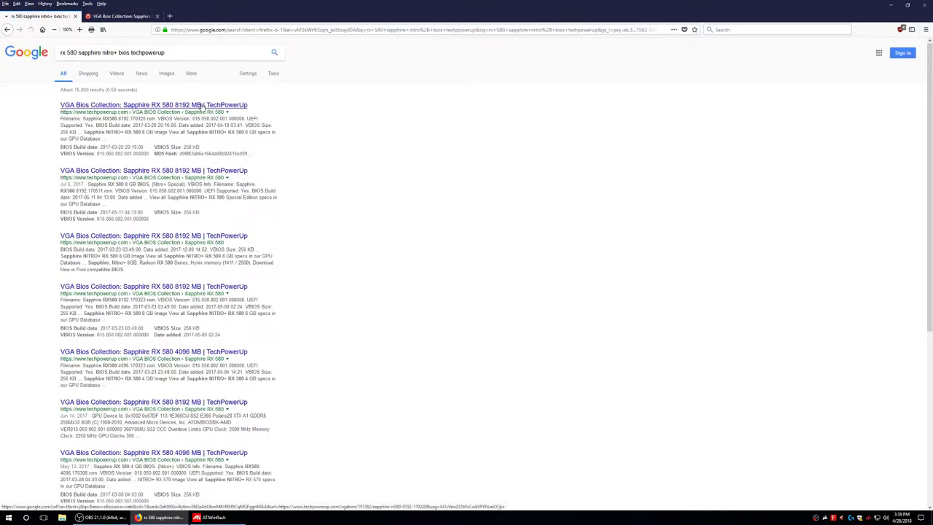
pyautogui.scroll(-10, 508, 302)
pyautogui.click(522, 203)
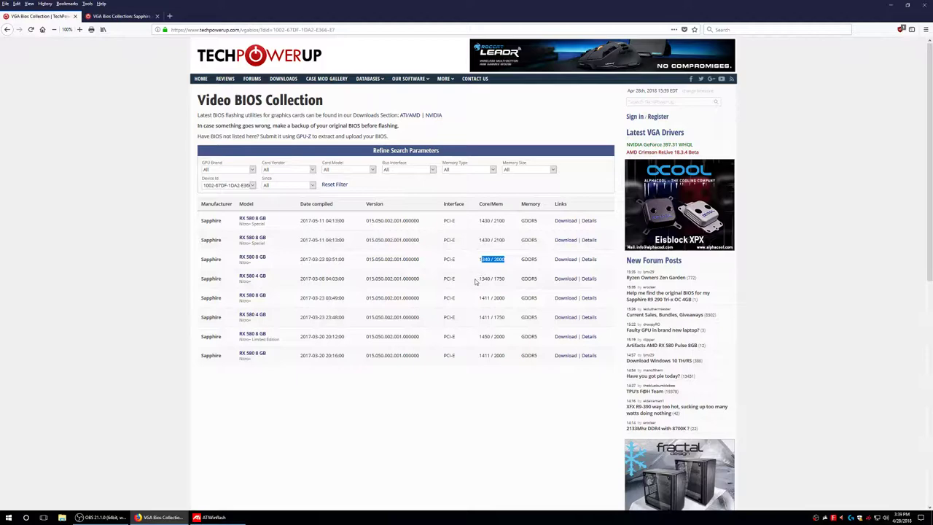
pyautogui.moveTo(477, 279); pyautogui.dragTo(511, 356)
pyautogui.click(314, 276)
# - Close the RX 580 tab and open the RX 570 8 GB Nitro+ page from the RX 570 compatible BIOS list
pyautogui.hotkey('alt', 'Right')
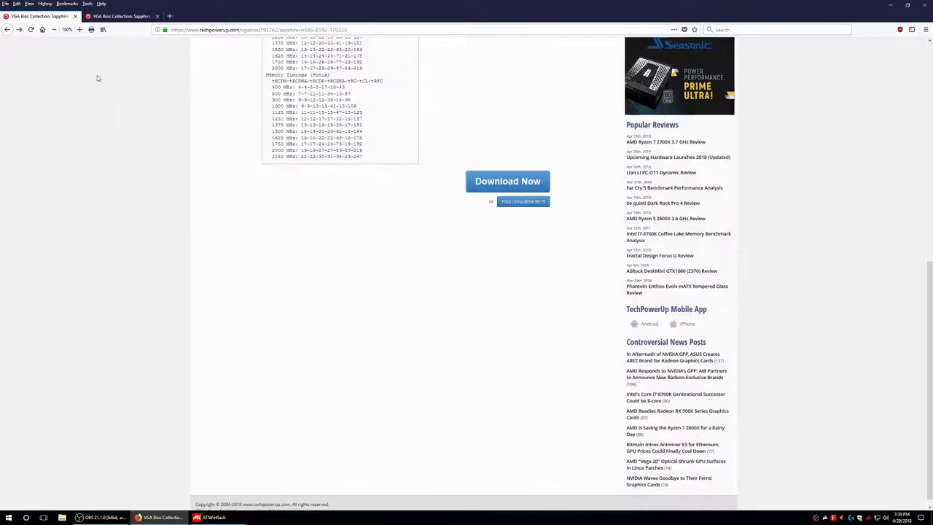
pyautogui.scroll(10, 208, 184)
pyautogui.hotkey('ctrl', 'w')
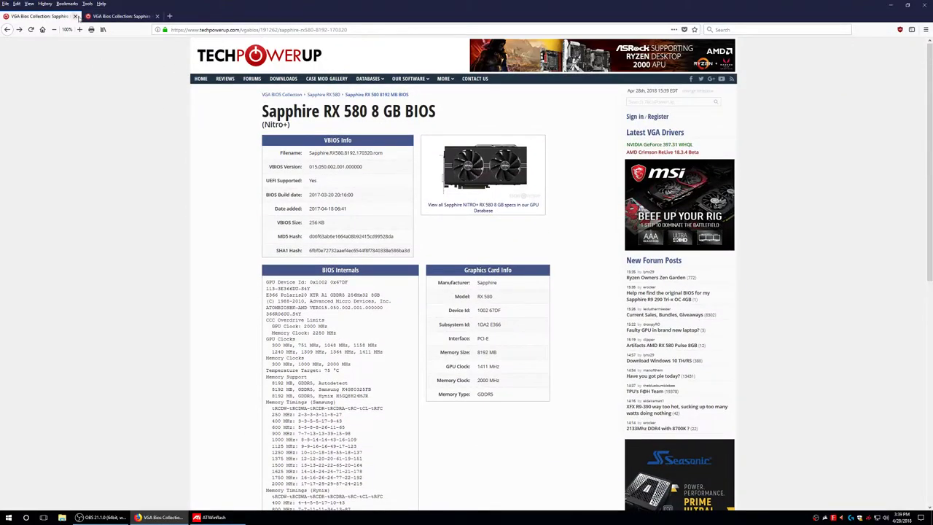
pyautogui.scroll(-15, 507, 215)
pyautogui.click(508, 202)
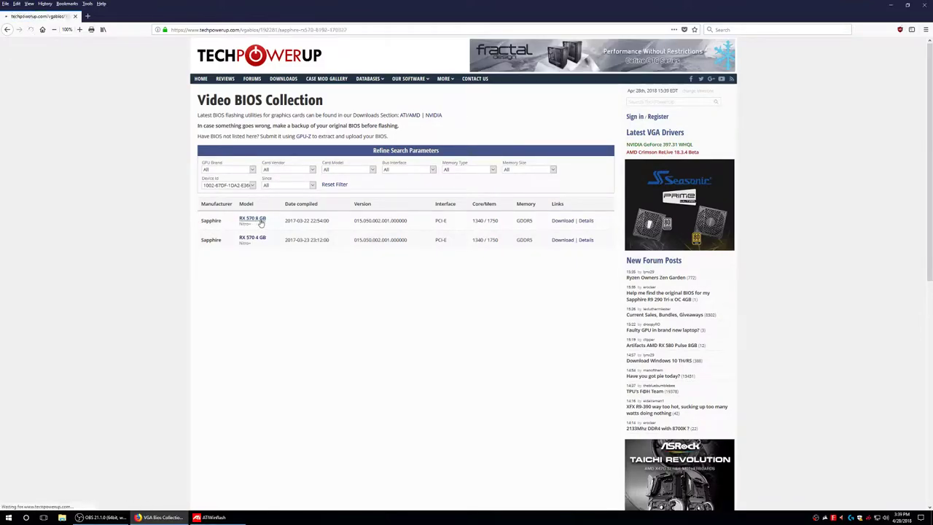
pyautogui.click(252, 219)
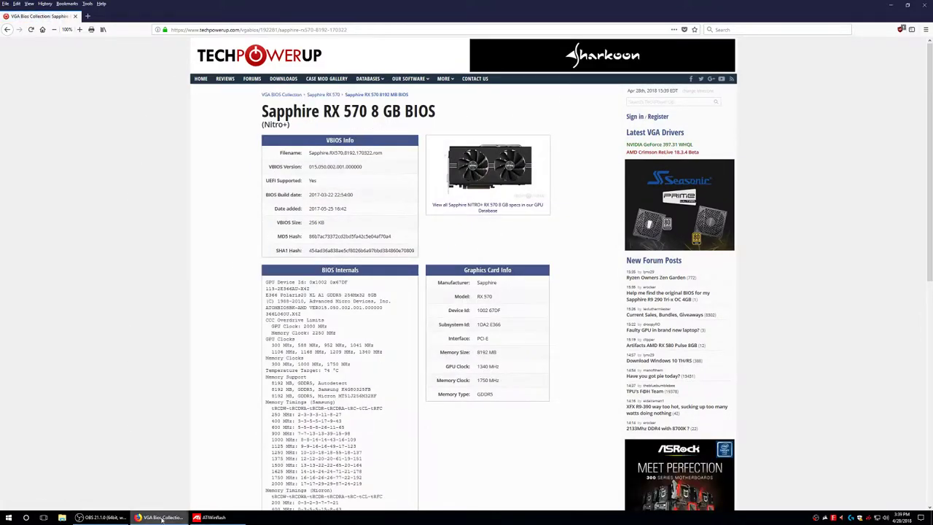
# - Minimize Firefox and point out the Sapphire RX570 ROM file on the desktop
pyautogui.click(159, 515)
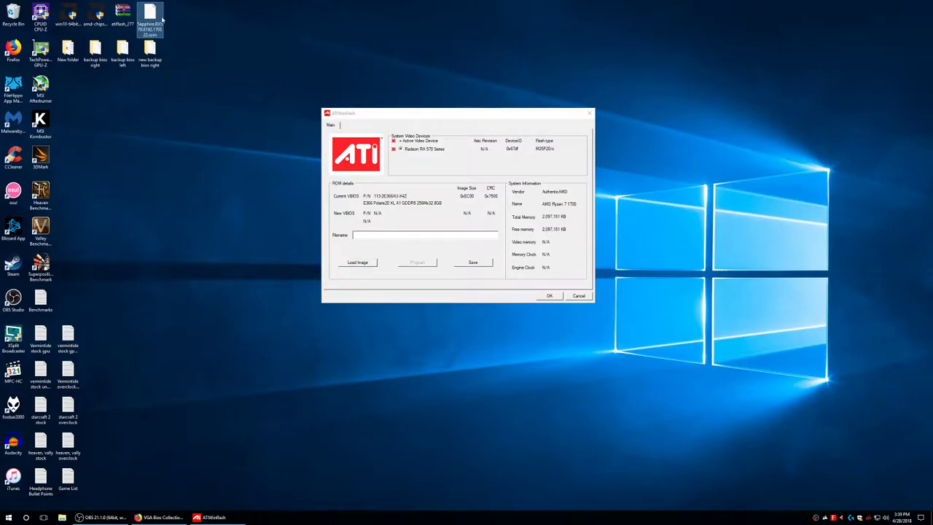
pyautogui.moveTo(157, 24)
pyautogui.mouseDown()
pyautogui.moveTo(237, 52)
pyautogui.moveTo(271, 40)
pyautogui.moveTo(150, 18)
pyautogui.mouseUp()
pyautogui.moveTo(156, 19)
pyautogui.mouseDown()
pyautogui.moveTo(228, 162)
pyautogui.moveTo(235, 265)
pyautogui.moveTo(248, 233)
pyautogui.moveTo(164, 10)
pyautogui.moveTo(155, 16)
pyautogui.mouseUp()
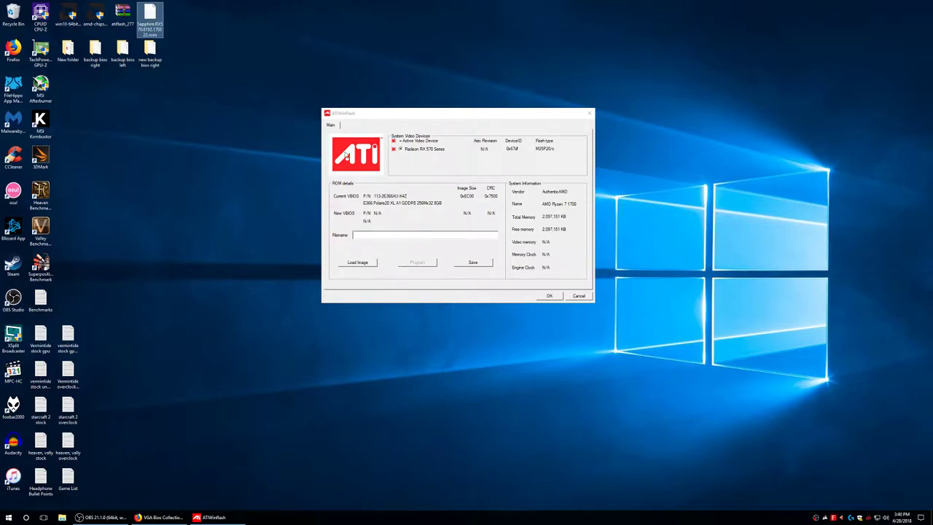
# - Move the ATIWinflash window aside and view the contents of the "new backup bios right" folder
pyautogui.moveTo(416, 114); pyautogui.dragTo(380, 174)
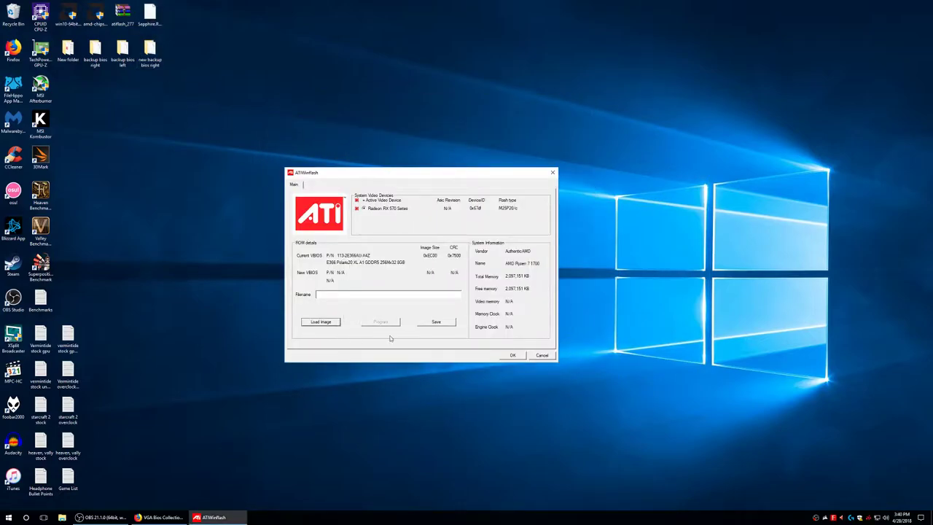
pyautogui.doubleClick(151, 58)
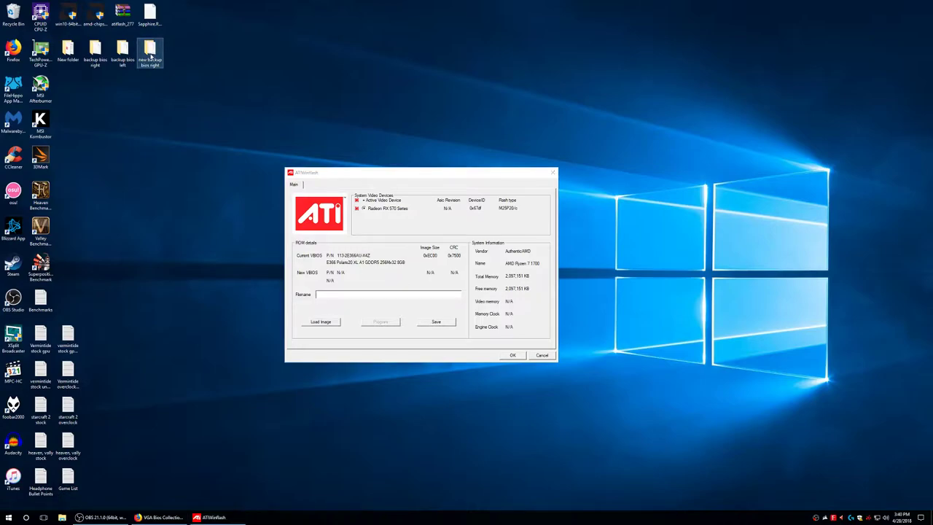
pyautogui.click(626, 68)
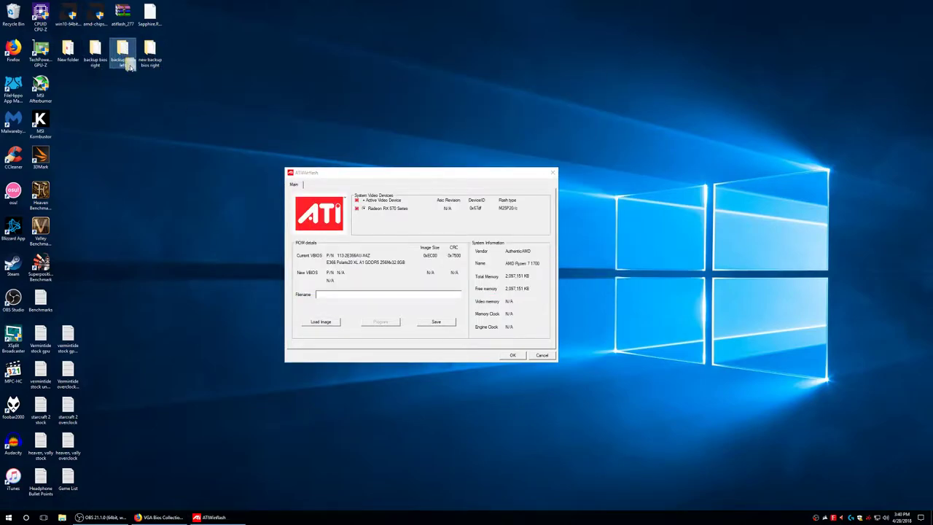
# - Swap the desktop folders so that "backup bios left" sits to the left of "backup bios right"
pyautogui.moveTo(129, 63); pyautogui.dragTo(102, 168)
pyautogui.moveTo(95, 55); pyautogui.dragTo(137, 44)
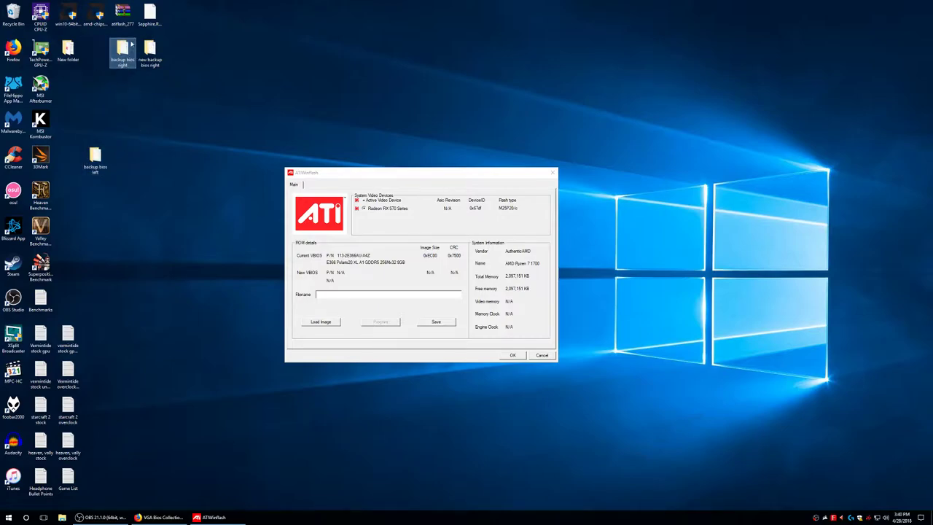
pyautogui.moveTo(95, 157); pyautogui.dragTo(95, 58)
# - Close ATIWinflash and the Firefox window
pyautogui.moveTo(389, 178); pyautogui.dragTo(389, 54)
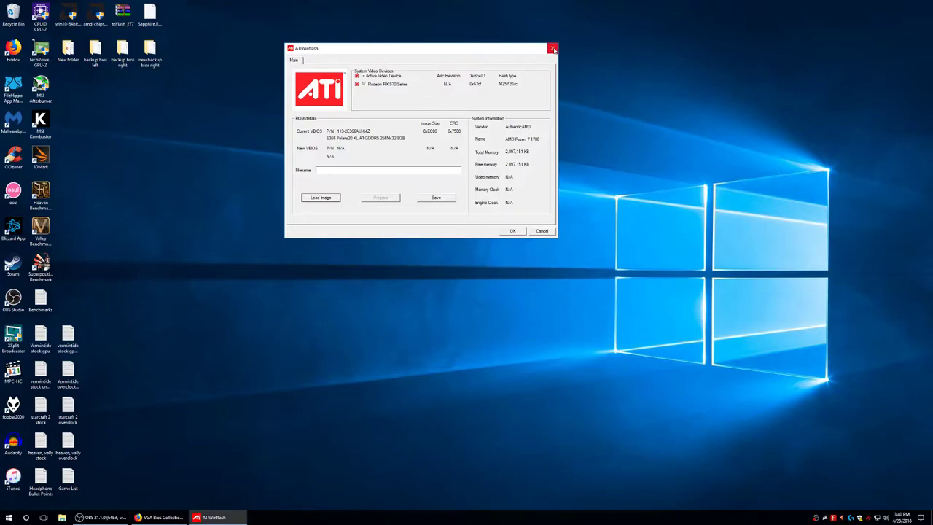
pyautogui.click(552, 49)
pyautogui.click(291, 284)
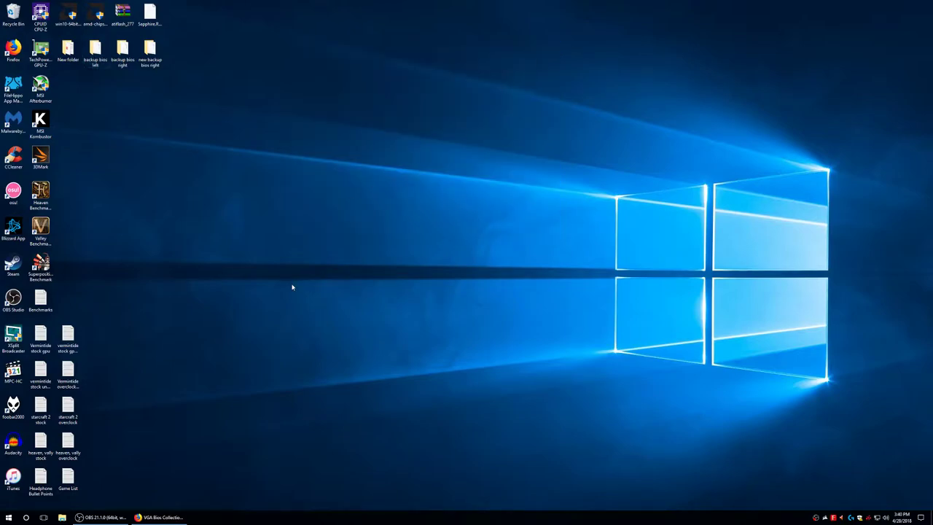
pyautogui.click(178, 517)
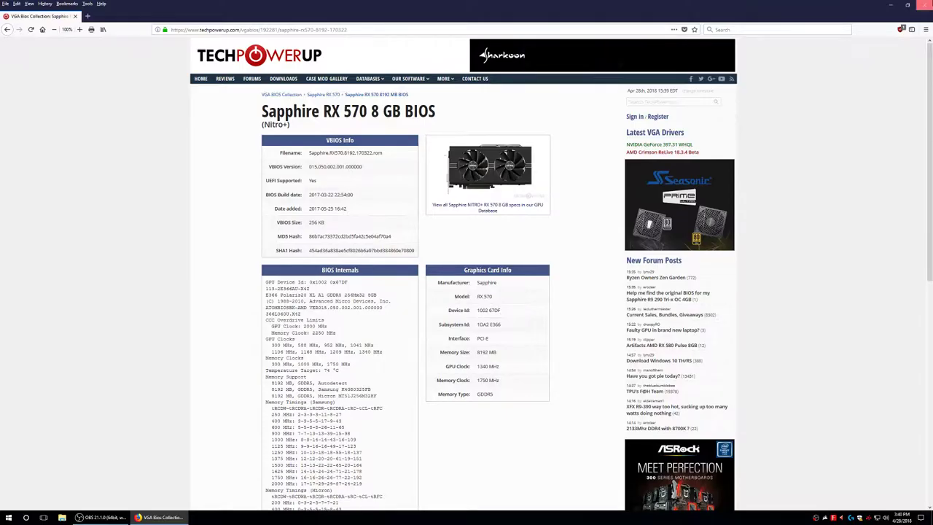
pyautogui.click(924, 5)
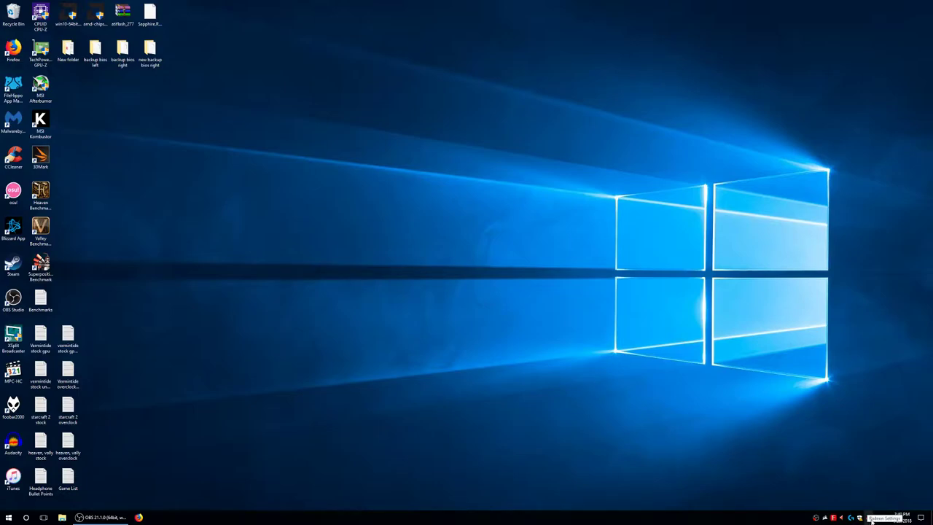
pyautogui.click(102, 517)
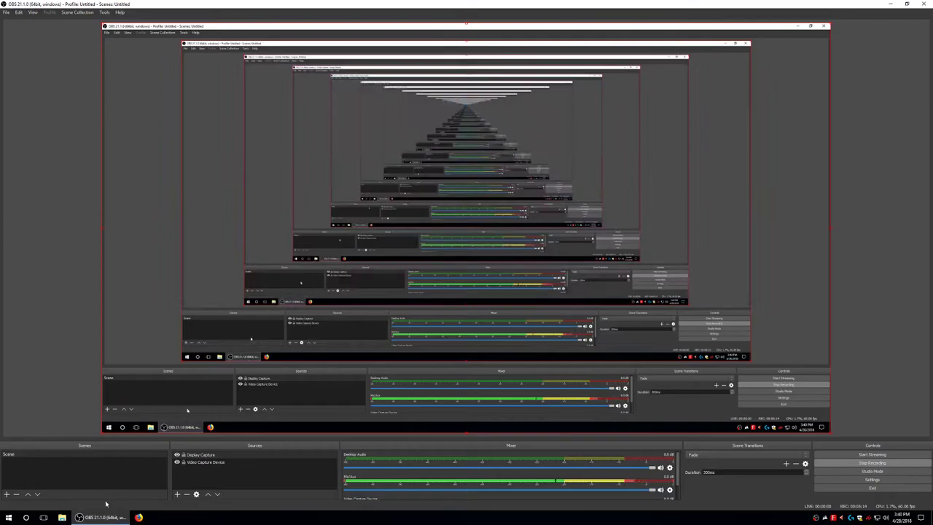
pyautogui.click(102, 516)
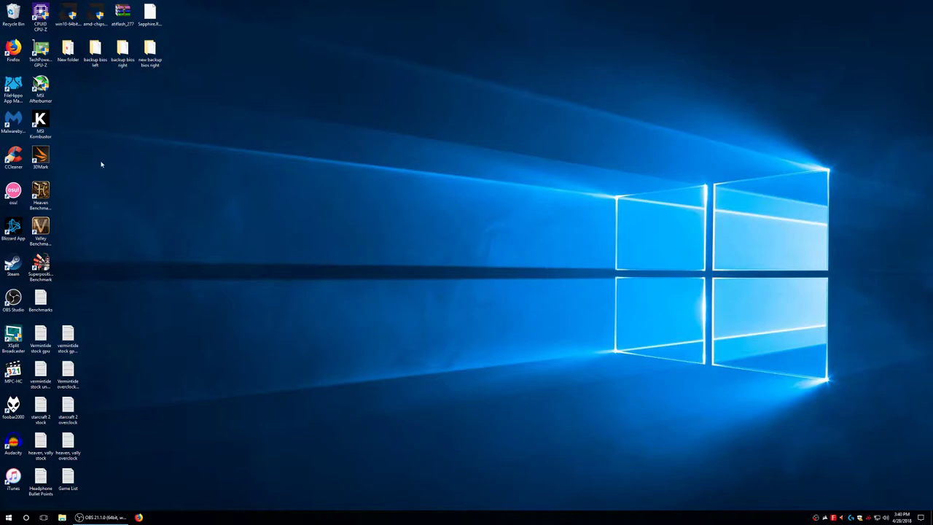
# - Launch MSI Kombustor from the desktop
pyautogui.rightClick(45, 86)
pyautogui.rightClick(40, 125)
pyautogui.click(64, 134)
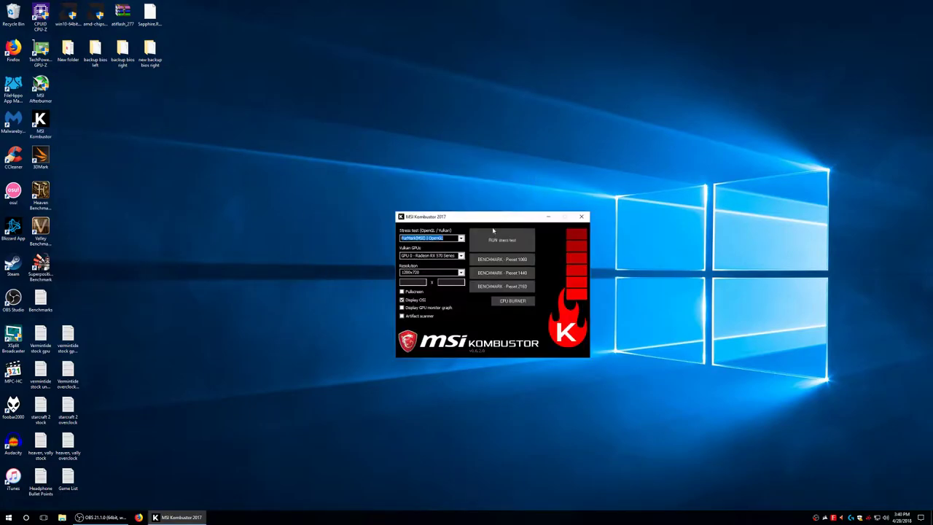
# - Open Firefox and search the web for "mis afterburner"
pyautogui.click(108, 518)
pyautogui.click(107, 518)
pyautogui.click(178, 517)
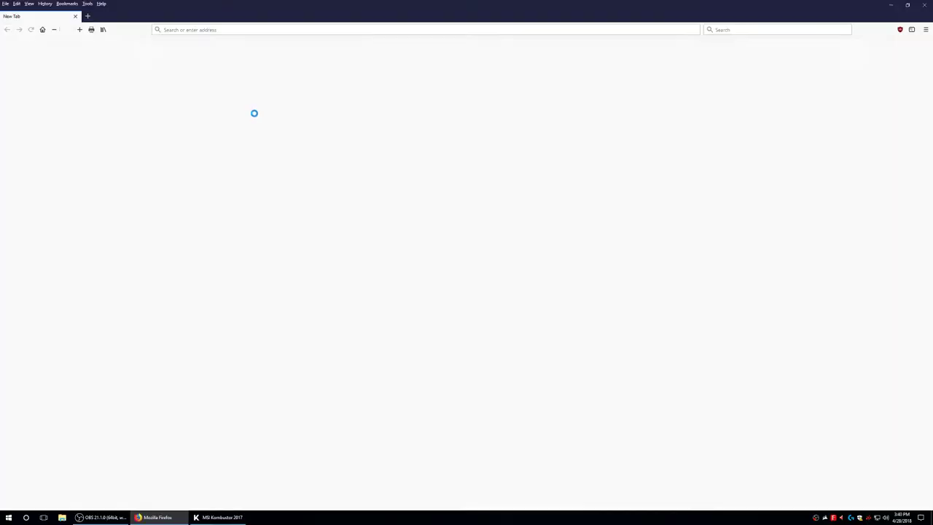
pyautogui.click(364, 59)
pyautogui.write('mis afterb')
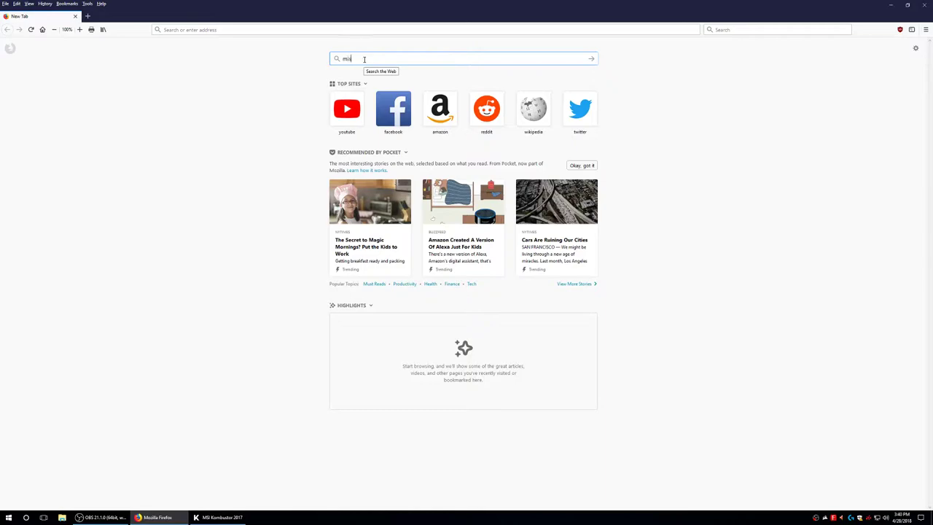
pyautogui.press('BackSpace')
pyautogui.write('er')
pyautogui.press('Return')
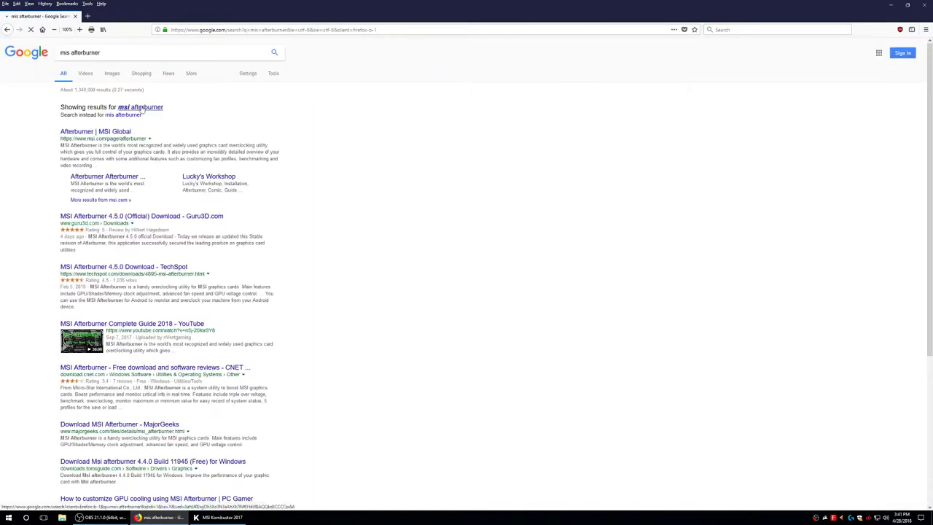
# - Open MSI's Afterburner page and view its available downloads
pyautogui.click(122, 109)
pyautogui.click(114, 111)
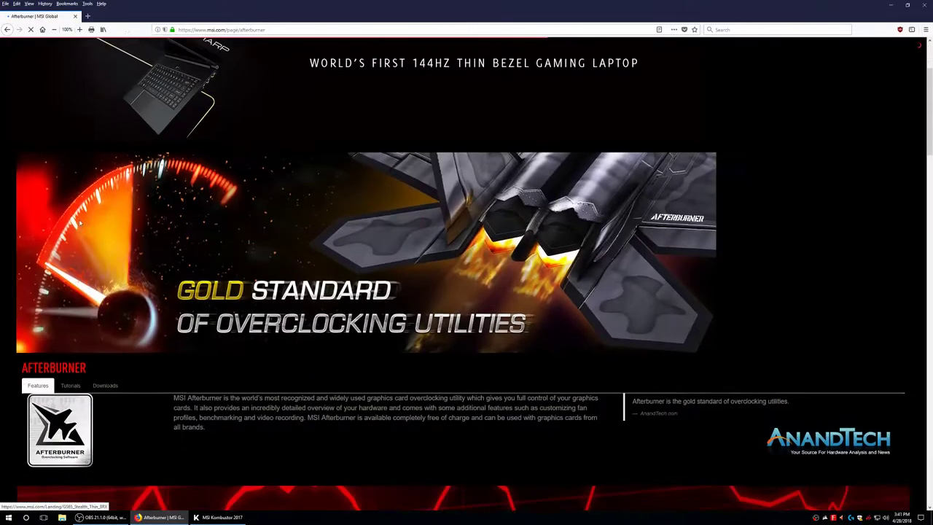
pyautogui.scroll(-5, 116, 161)
pyautogui.click(105, 98)
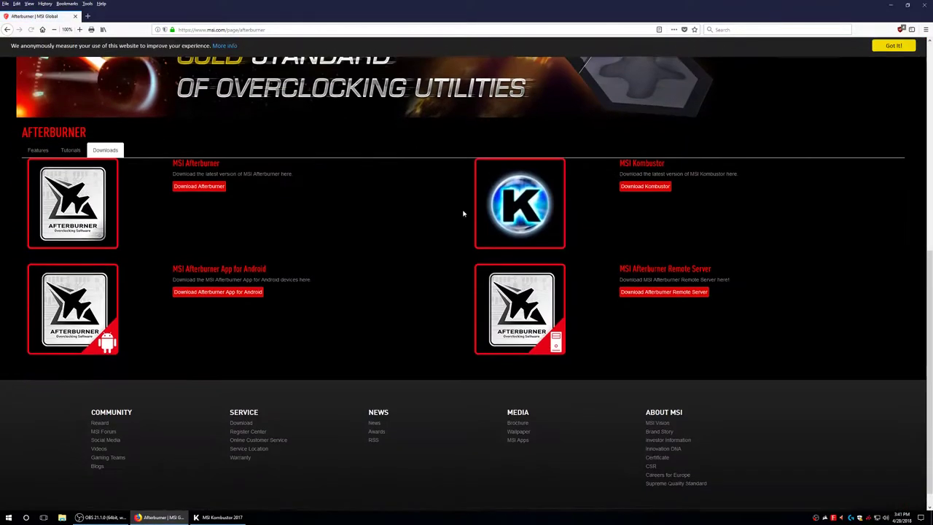
# - Close Firefox, run the Kombustor stress test at 1280x720 and reposition its window slightly on the desktop
pyautogui.hotkey('alt', 'F4')
pyautogui.click(196, 517)
pyautogui.click(502, 240)
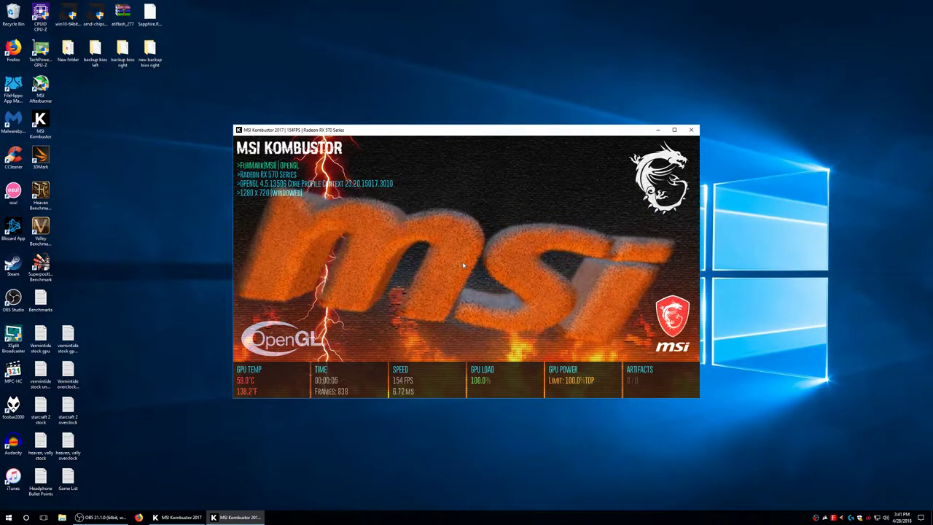
pyautogui.moveTo(423, 133); pyautogui.dragTo(418, 119)
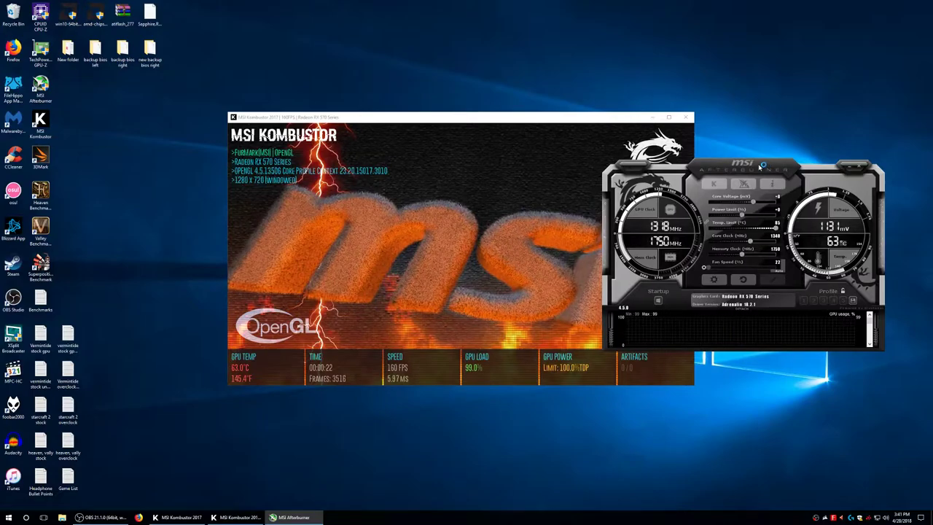
# - Arrange the running Kombustor stress test and the MSI Afterburner window side by side on the desktop
pyautogui.moveTo(706, 156); pyautogui.dragTo(769, 182)
pyautogui.moveTo(437, 117); pyautogui.dragTo(347, 131)
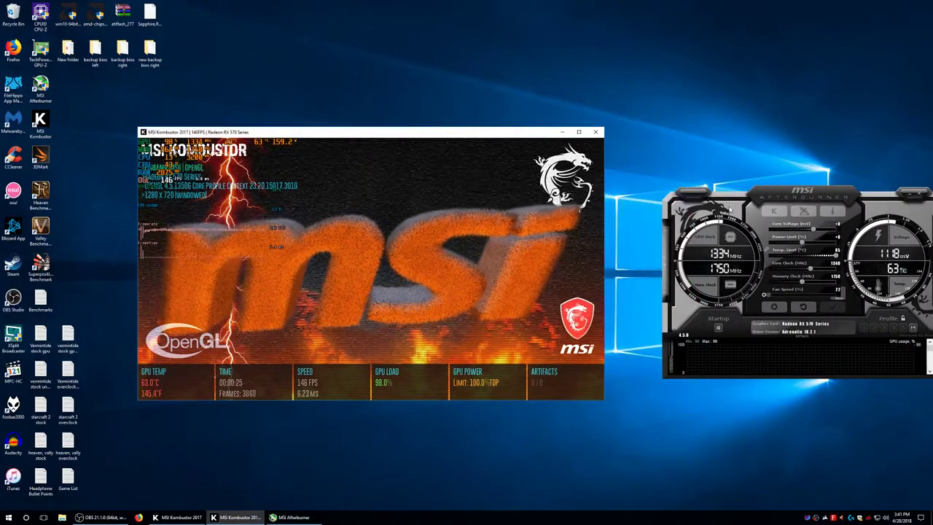
pyautogui.click(790, 180)
pyautogui.moveTo(790, 200); pyautogui.dragTo(742, 178)
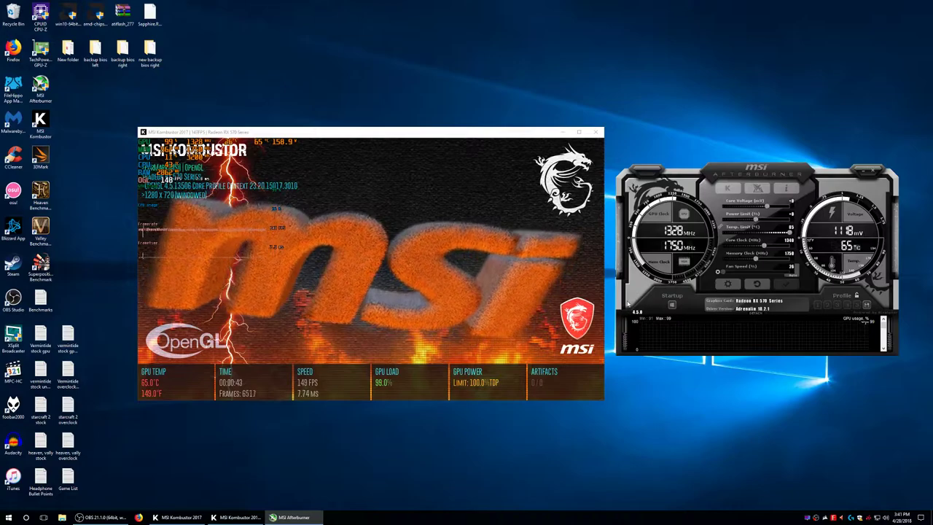
pyautogui.moveTo(627, 304); pyautogui.dragTo(632, 291)
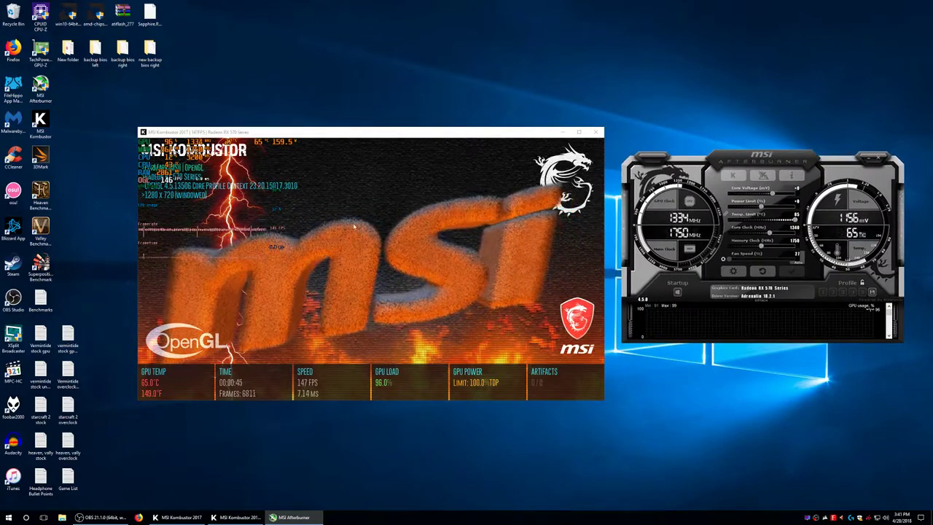
pyautogui.moveTo(753, 159); pyautogui.dragTo(749, 172)
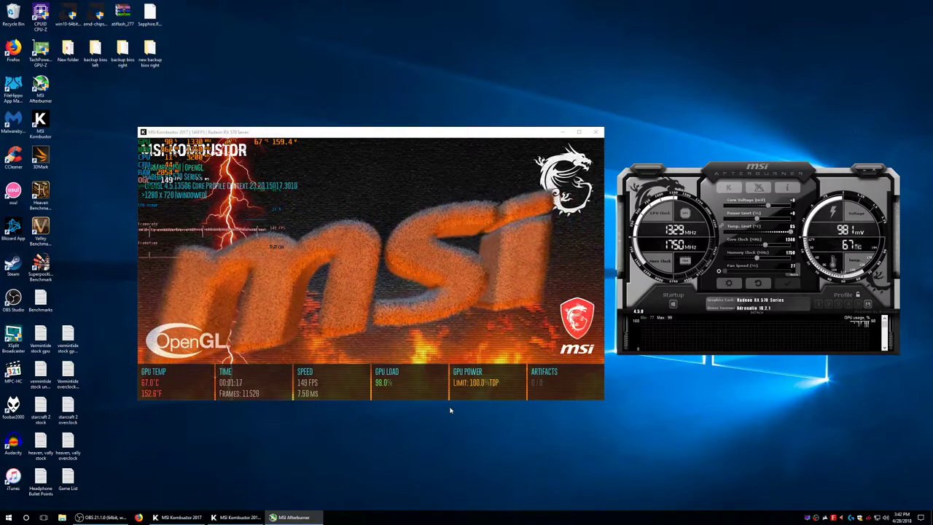
# - Maximize the running Kombustor stress test, restore it to its windowed size and end the test
pyautogui.click(578, 132)
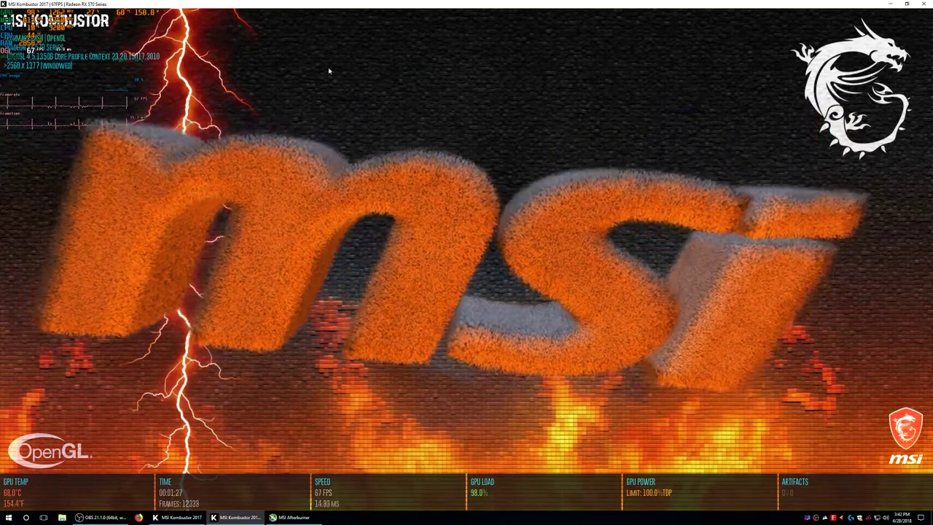
pyautogui.click(906, 4)
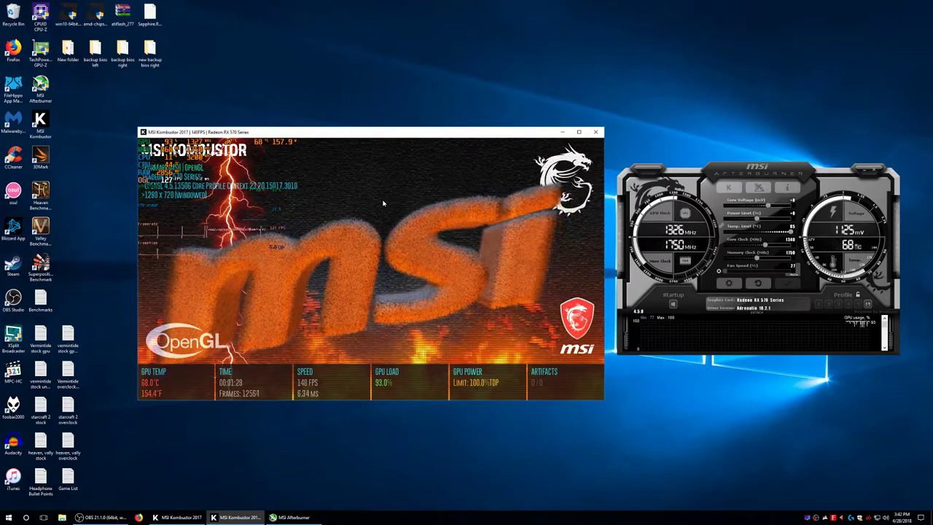
pyautogui.click(596, 133)
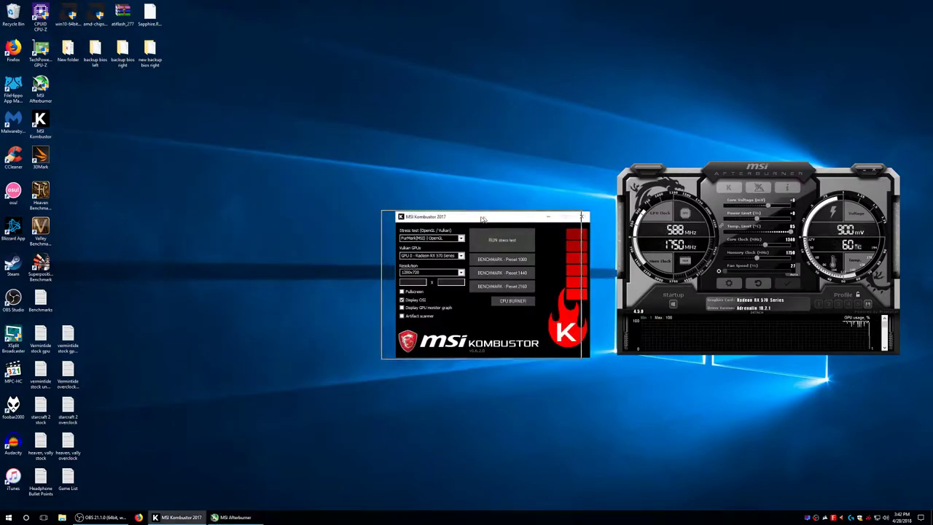
# - Close MSI Afterburner and show Global WattMan from the gaming settings in a maximized Radeon Settings window
pyautogui.click(867, 518)
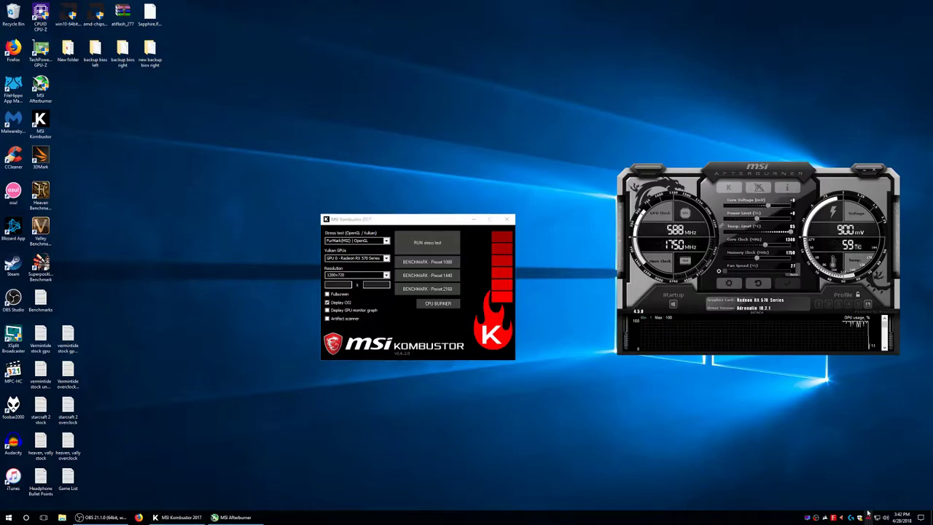
pyautogui.click(877, 170)
pyautogui.rightClick(866, 519)
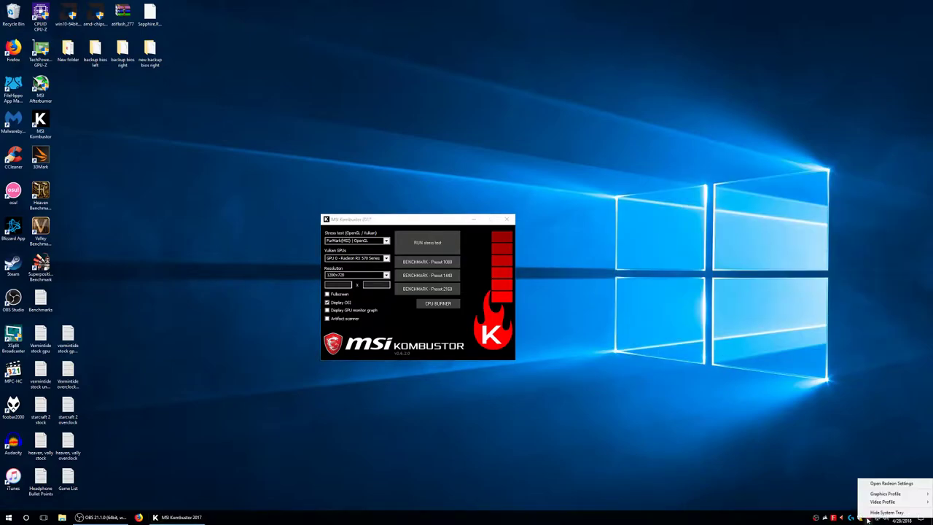
pyautogui.click(878, 484)
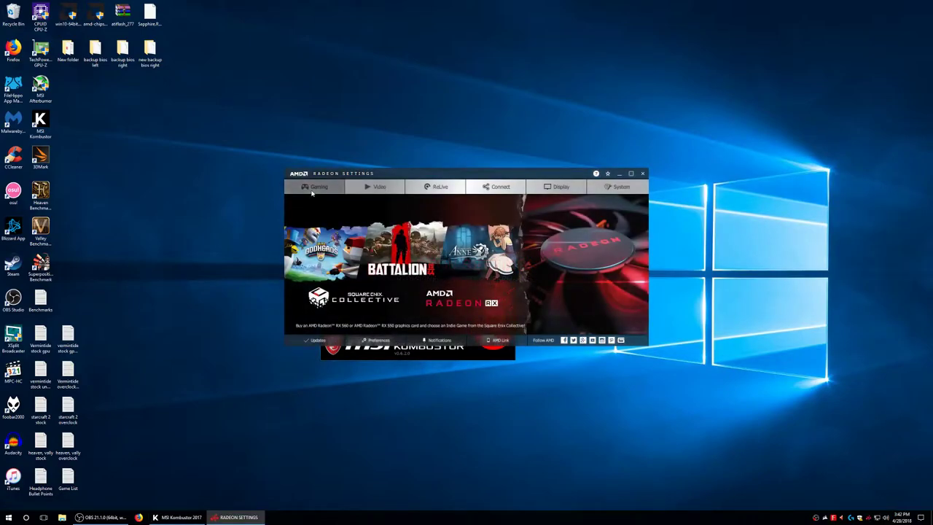
pyautogui.click(313, 188)
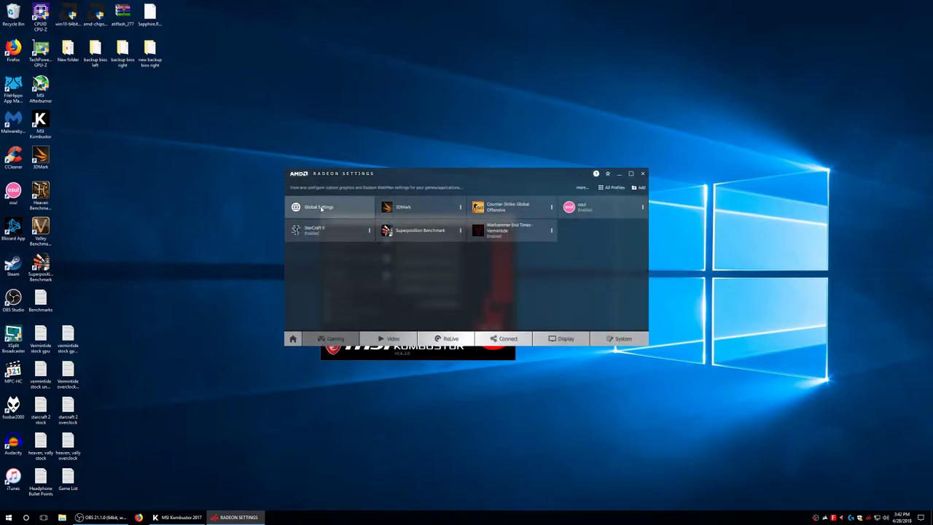
pyautogui.click(342, 207)
pyautogui.click(510, 203)
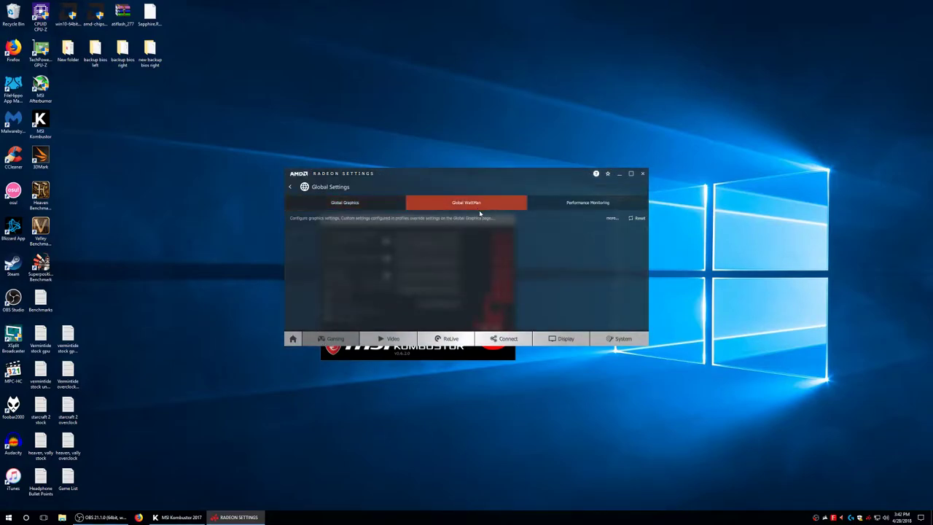
pyautogui.moveTo(653, 174); pyautogui.dragTo(924, 199)
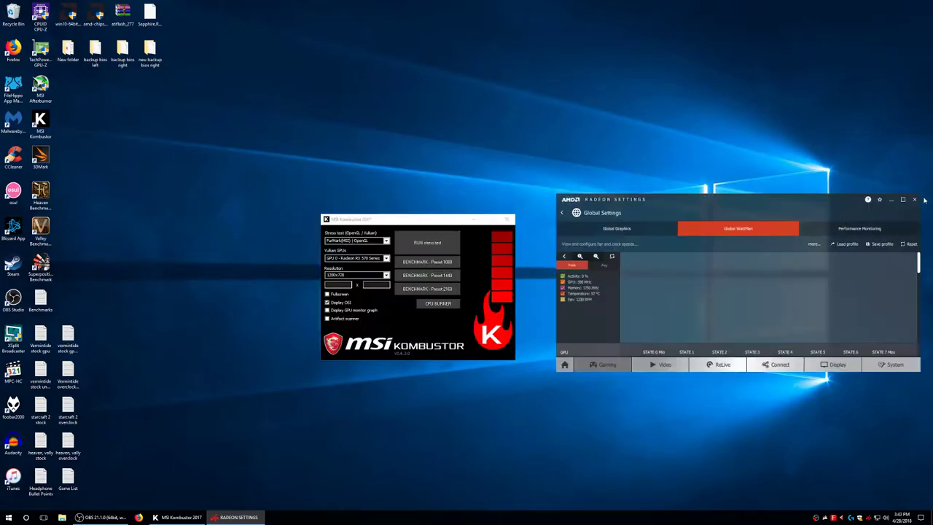
pyautogui.click(902, 199)
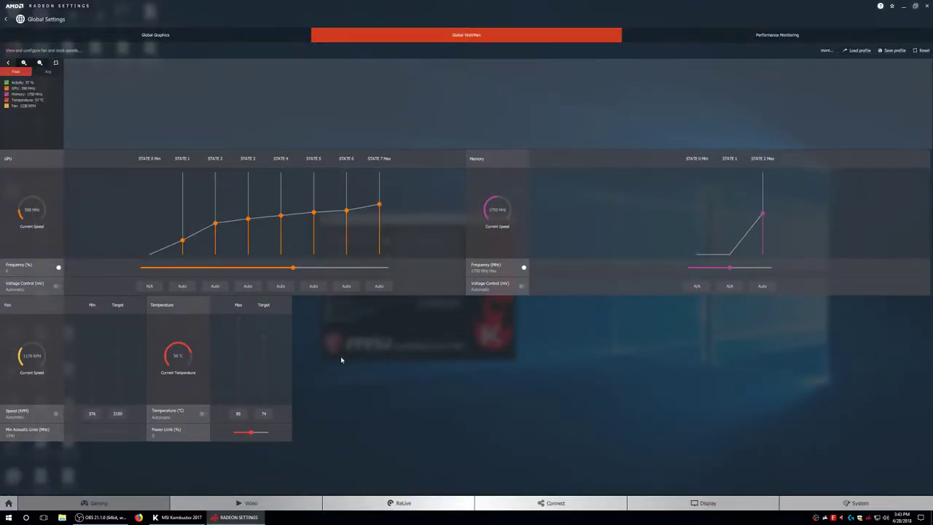
# - Switch the GPU voltage control to manual and apply 1100 mV for State 7
pyautogui.click(58, 267)
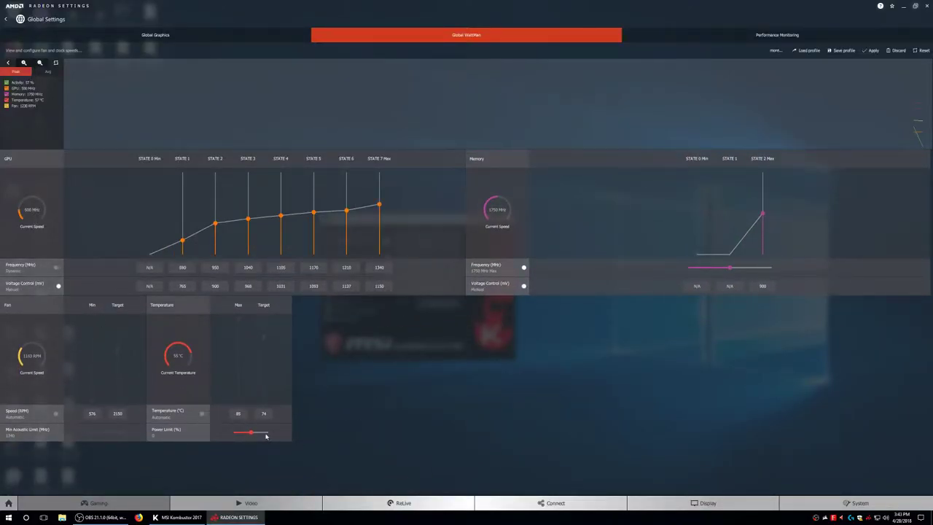
pyautogui.click(387, 286)
pyautogui.write('1')
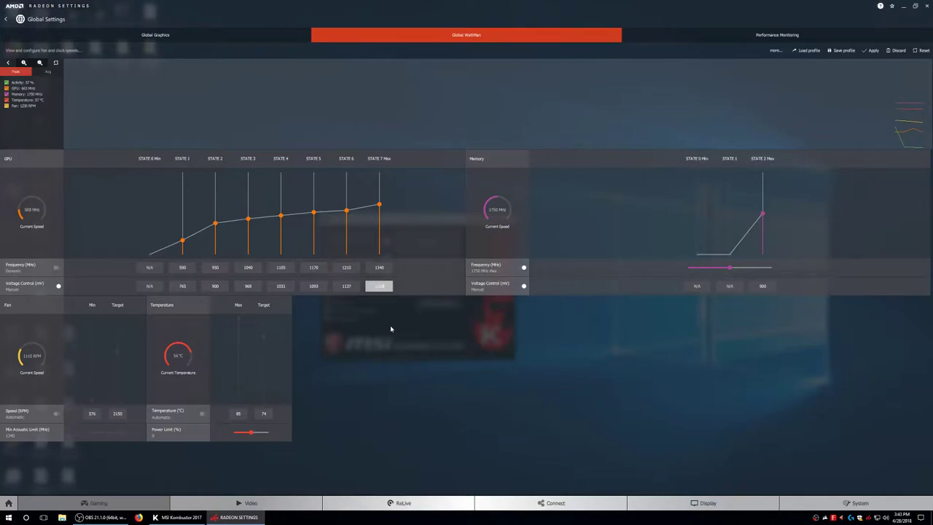
pyautogui.press('Return')
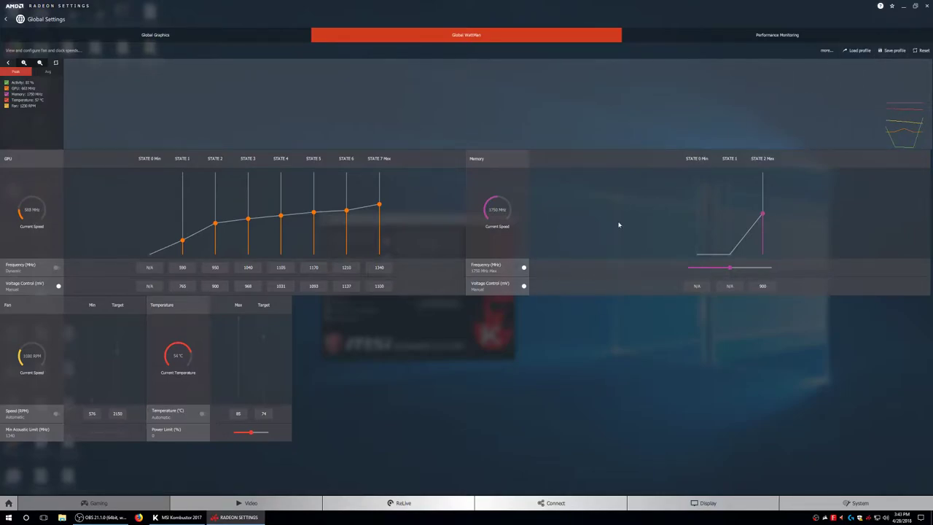
# - Open GPU-Z and MSI Afterburner beside Kombustor, show GPU-Z's sensor readings and put GPU-Z away
pyautogui.click(179, 517)
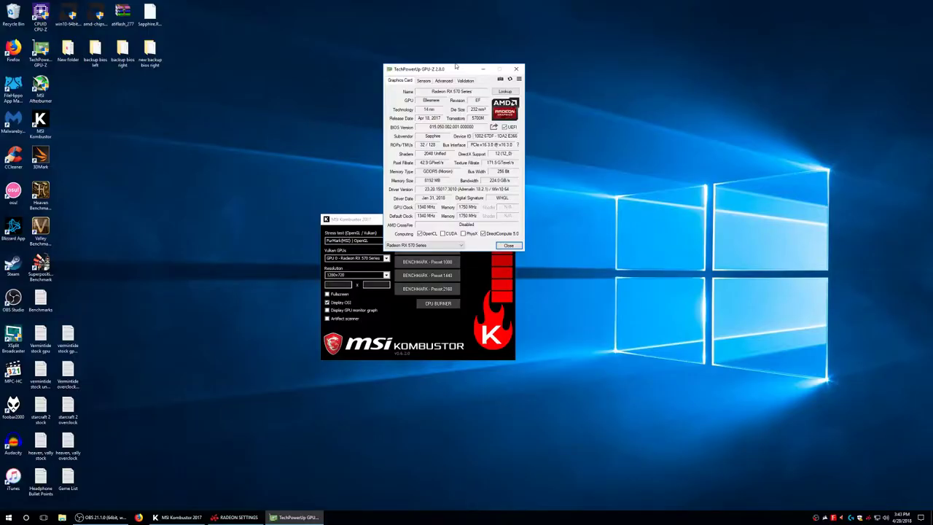
pyautogui.moveTo(455, 67); pyautogui.dragTo(760, 70)
pyautogui.rightClick(43, 80)
pyautogui.click(63, 87)
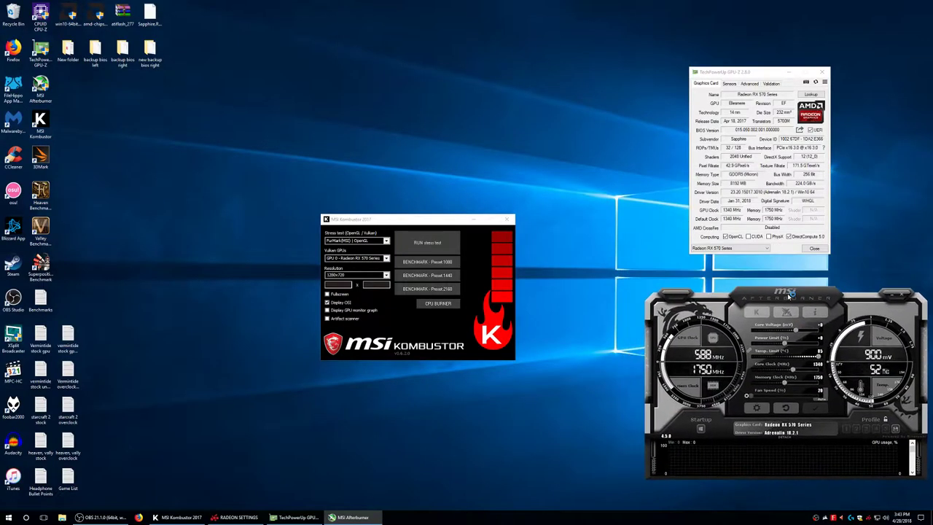
pyautogui.click(728, 84)
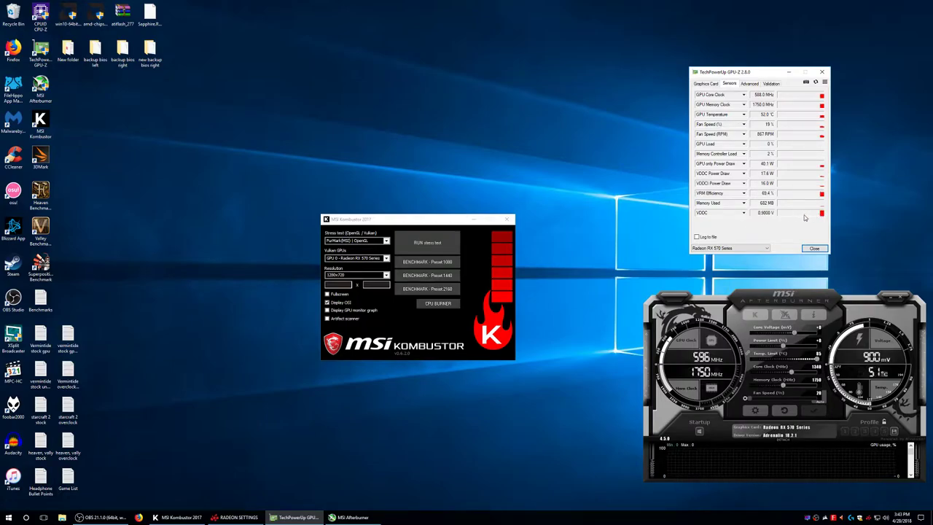
pyautogui.click(295, 516)
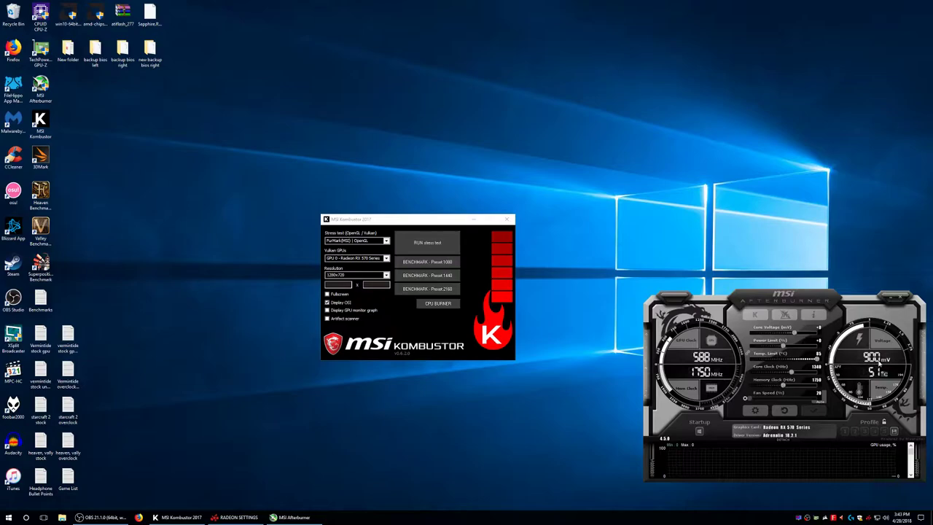
# - Review the applied WattMan voltage settings in Radeon Settings and return to the Kombustor window
pyautogui.moveTo(178, 517)
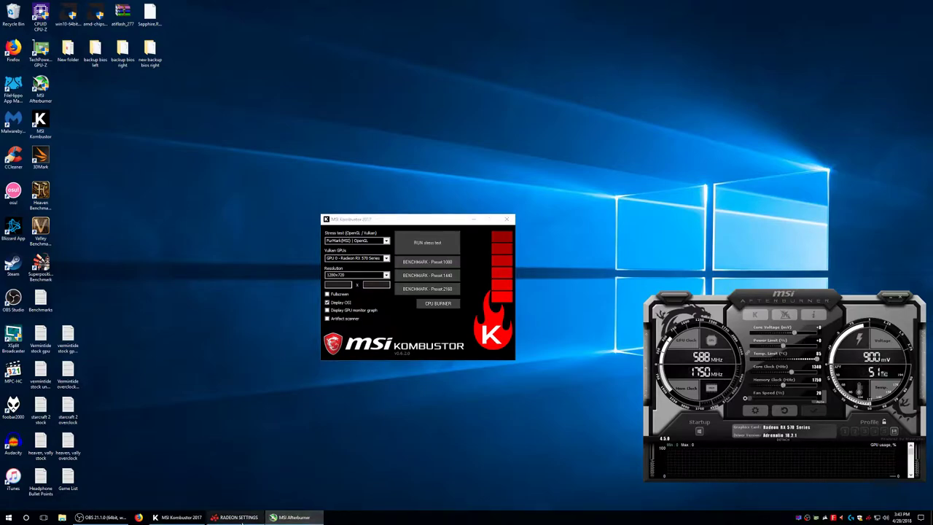
pyautogui.click(235, 517)
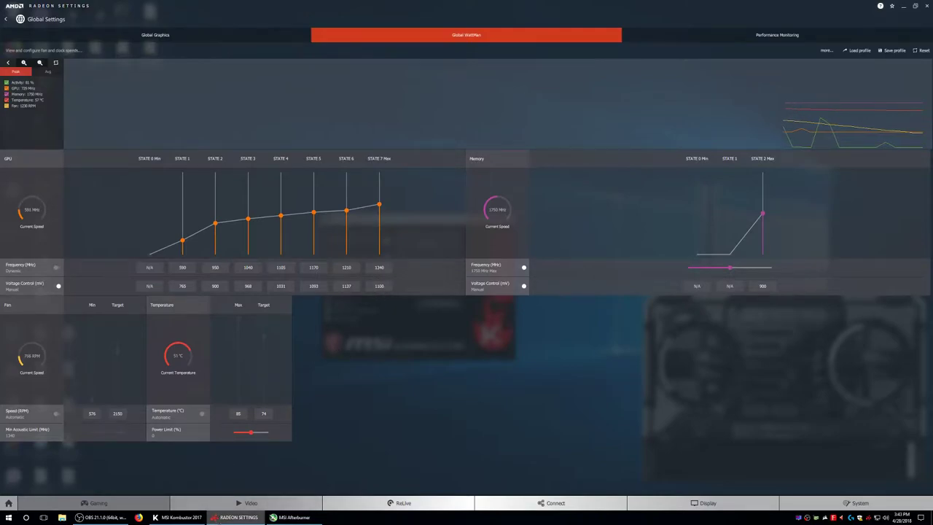
pyautogui.moveTo(235, 517)
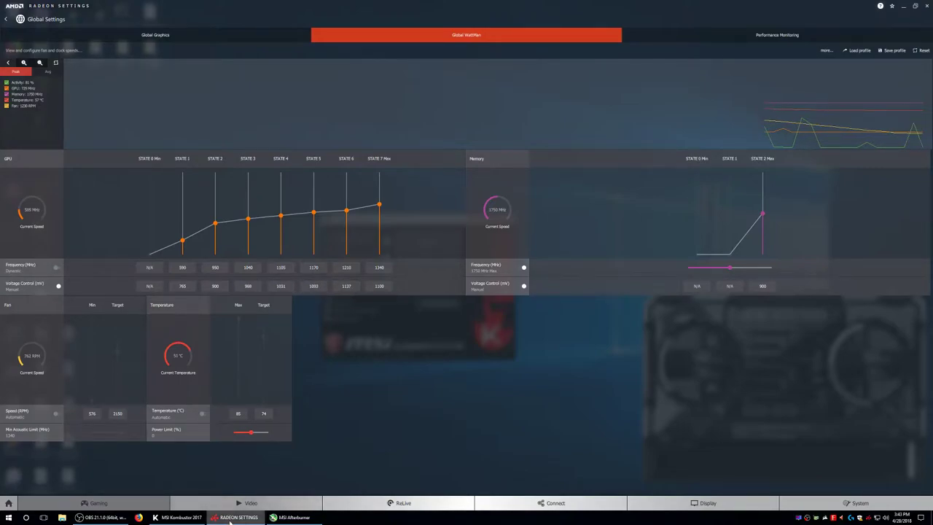
pyautogui.press('super+d')
# - Set Kombustor to 2560x1440 with the artifact scanner enabled, run the stress test maximized and stop it
pyautogui.click(352, 275)
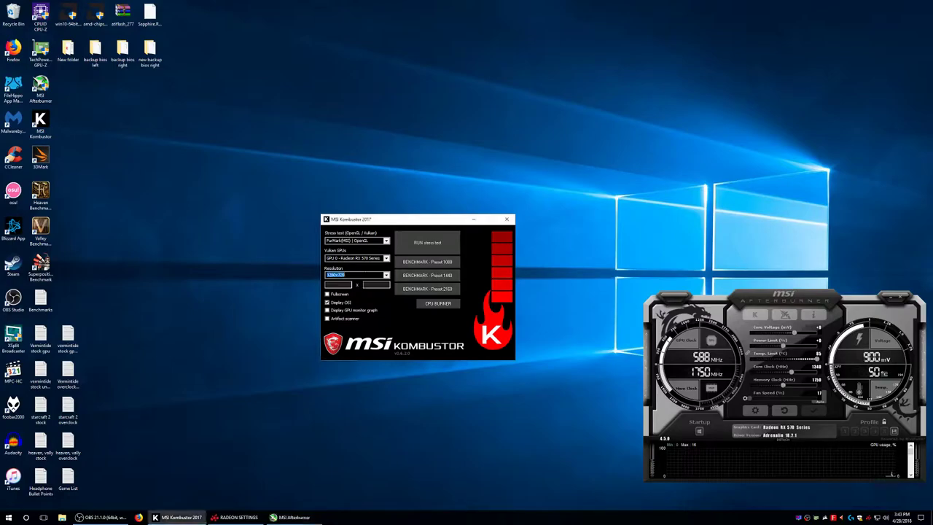
pyautogui.click(387, 274)
pyautogui.click(346, 302)
pyautogui.click(438, 245)
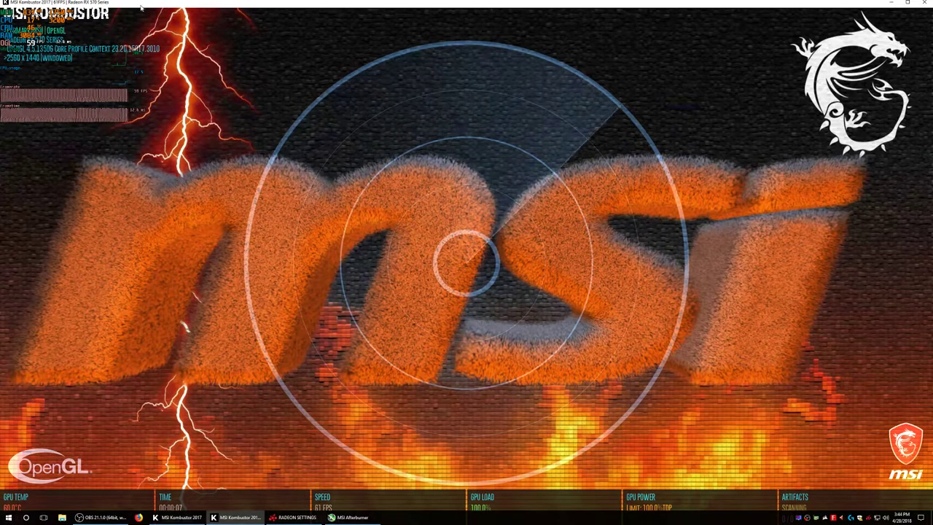
pyautogui.click(907, 3)
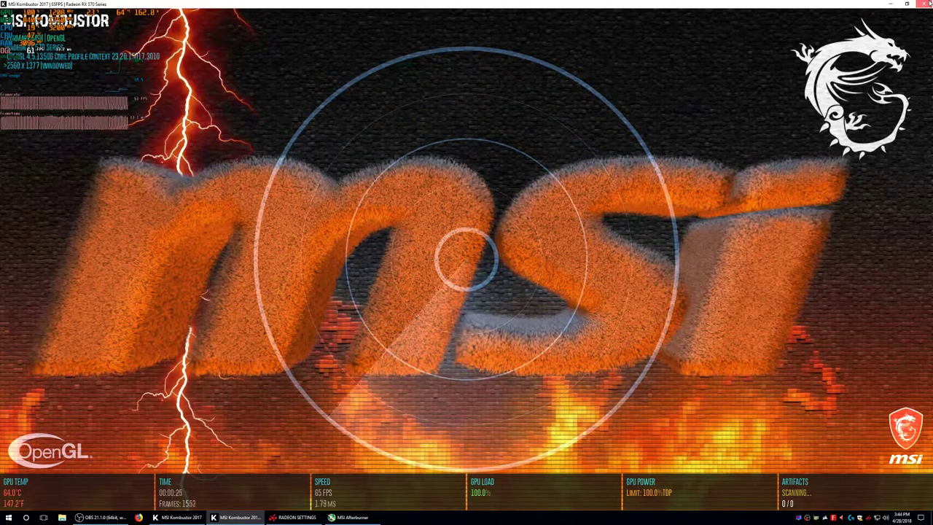
pyautogui.press('Escape')
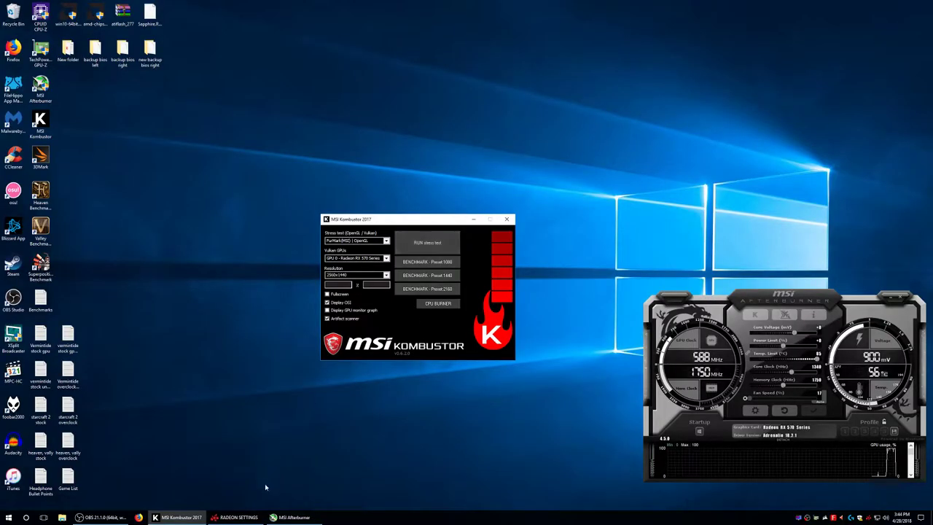
# - Bring back the GPU-Z sensors and apply a 50% power limit in Radeon Settings' Global WattMan
pyautogui.click(814, 518)
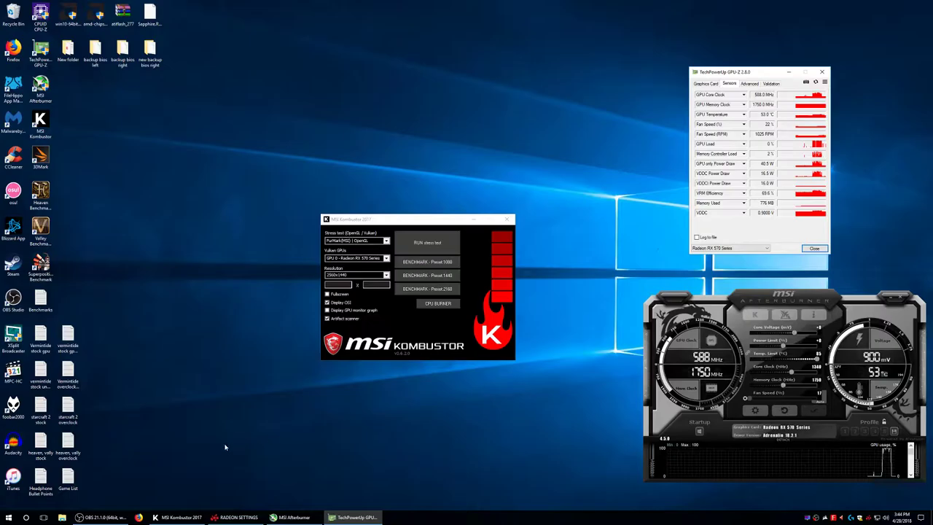
pyautogui.click(235, 516)
pyautogui.moveTo(254, 433); pyautogui.dragTo(284, 430)
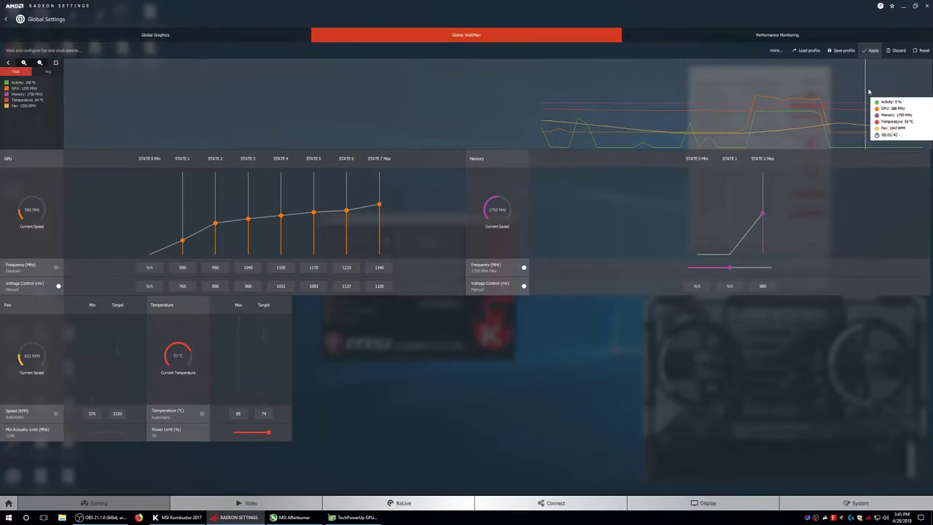
pyautogui.click(874, 50)
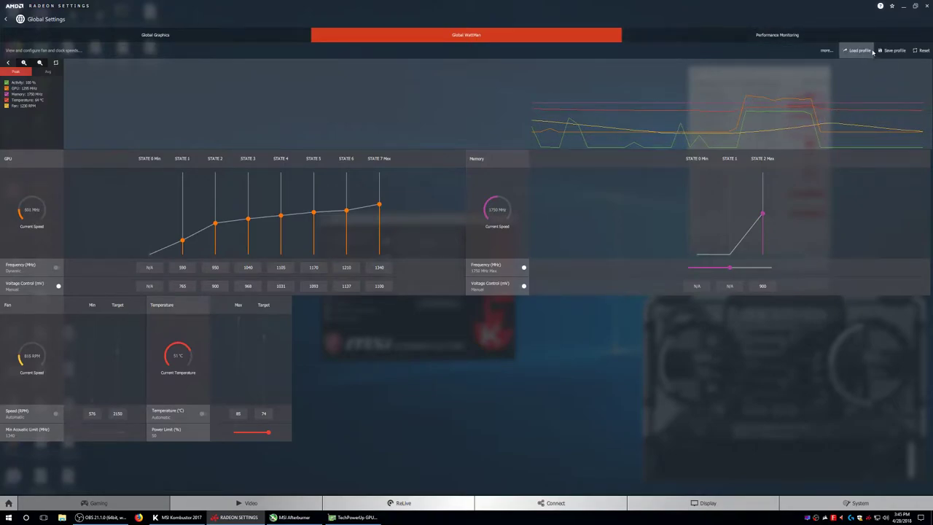
pyautogui.click(238, 516)
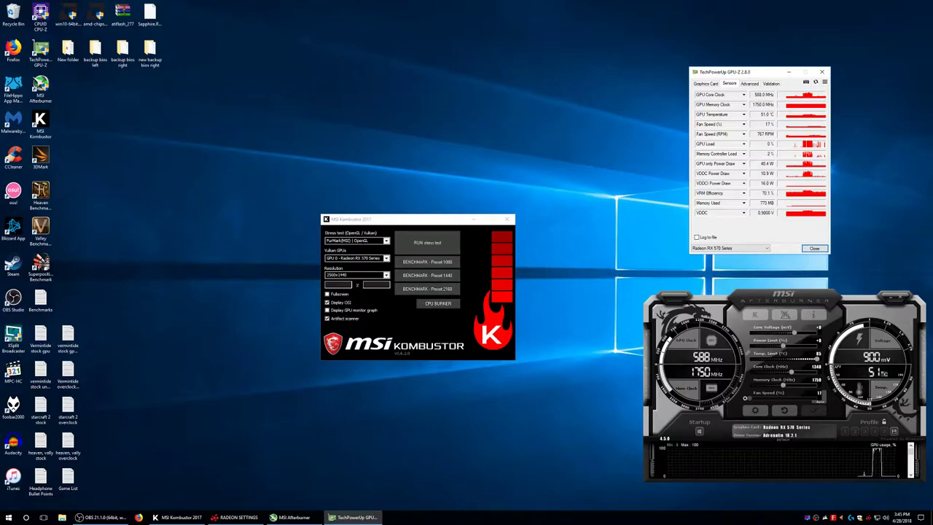
# - Rerun the 2560x1440 Kombustor stress test, check GPU-Z's sensor readings under load and stop the test
pyautogui.click(427, 242)
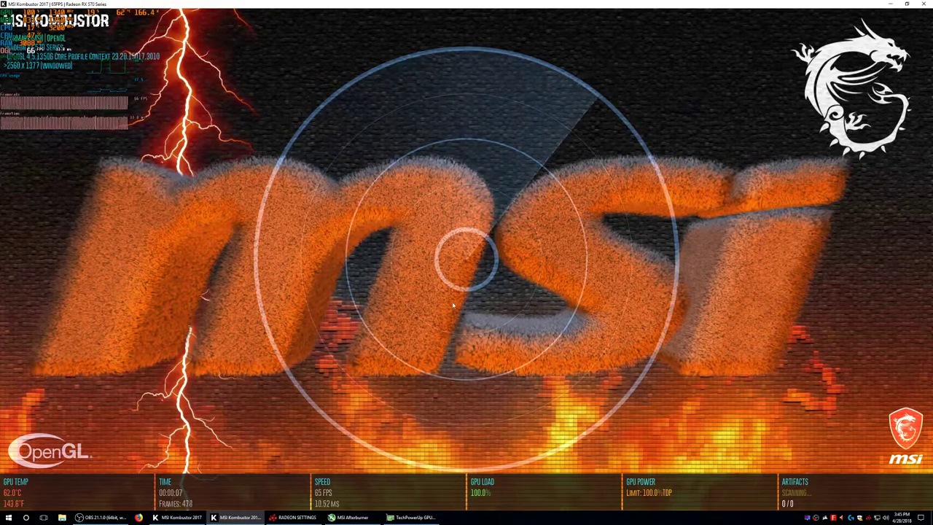
pyautogui.click(414, 516)
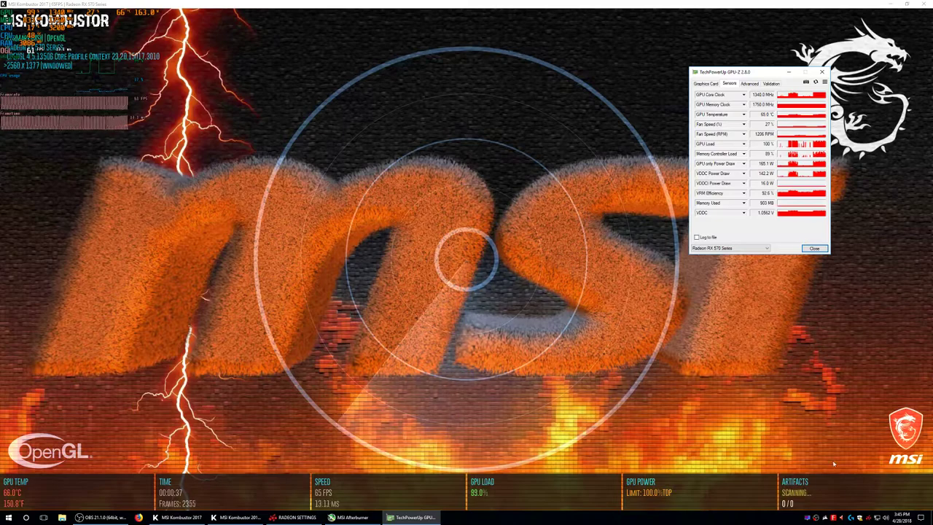
pyautogui.press('Escape')
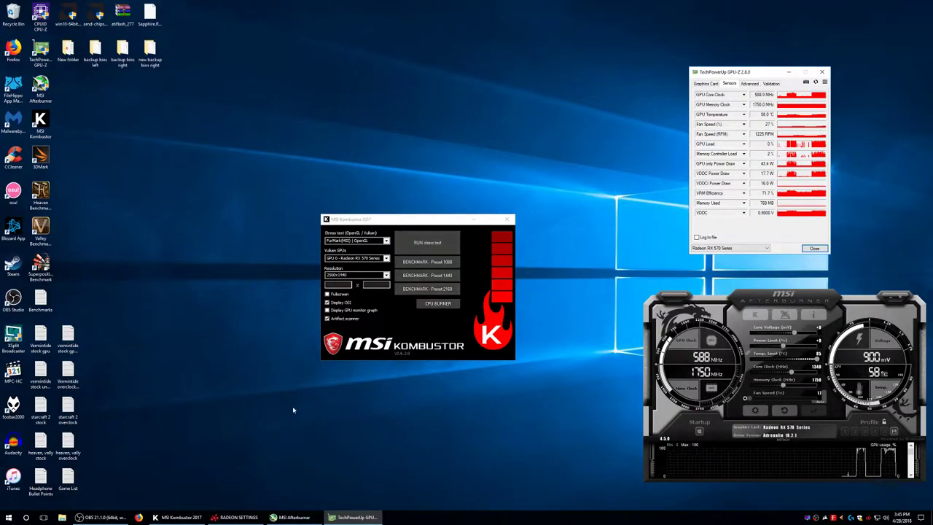
# - Set GPU State 7 to 1050 mV in Global WattMan and stress-test it in Kombustor at 2560x1440 while checking GPU-Z's sensors
pyautogui.hotkey('alt', 'Tab')
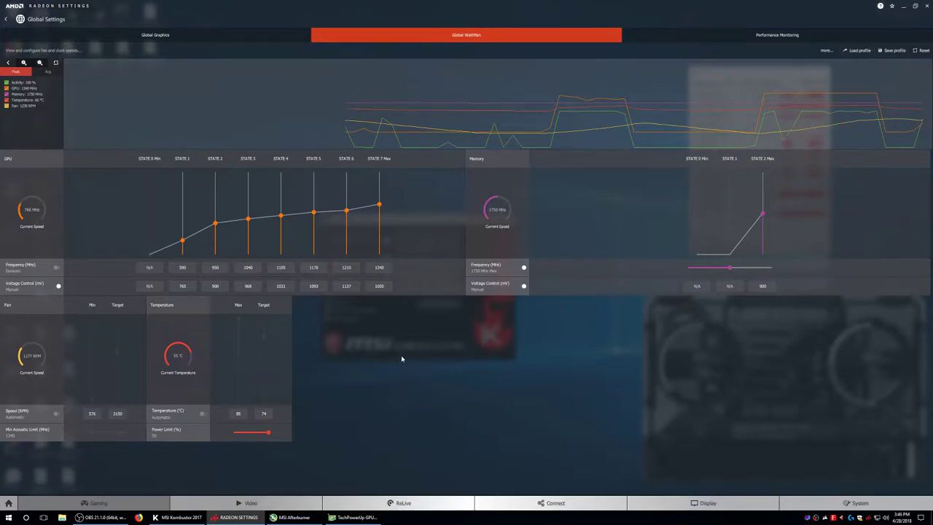
pyautogui.click(232, 518)
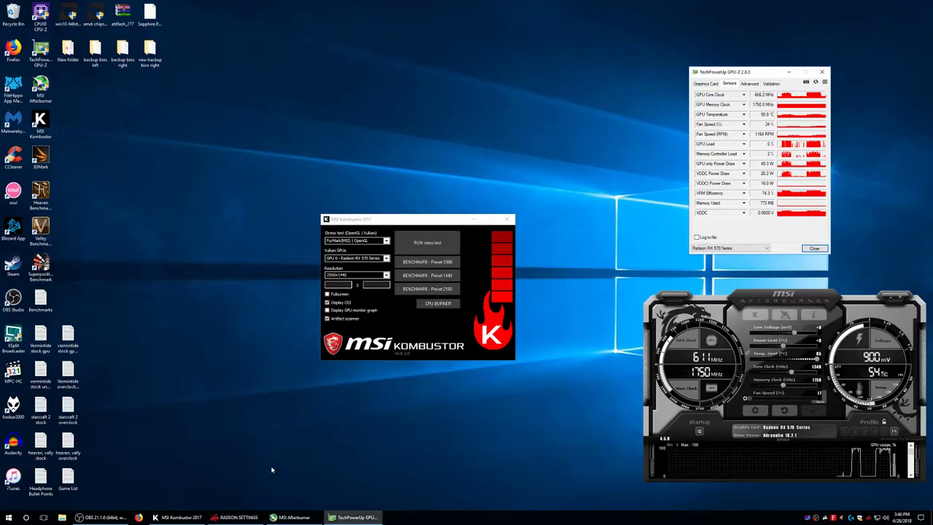
pyautogui.click(440, 245)
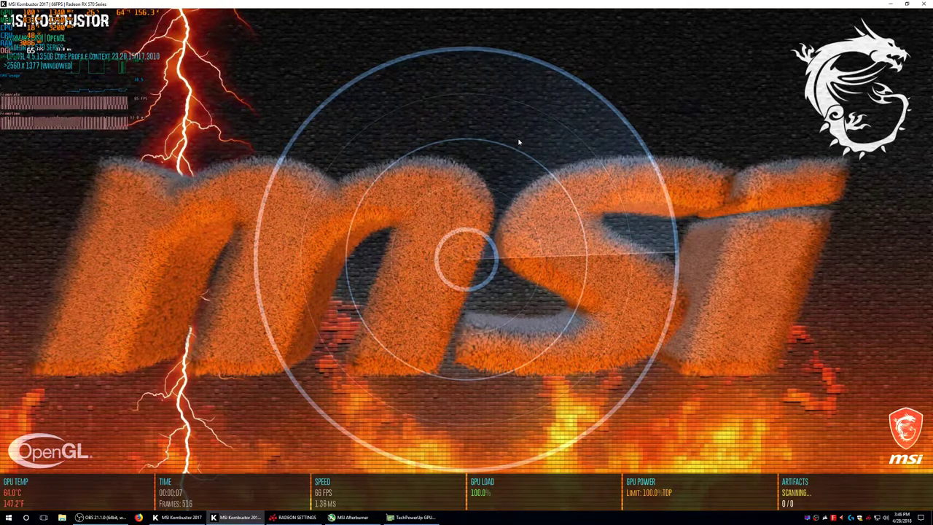
pyautogui.hotkey('alt', 'Tab')
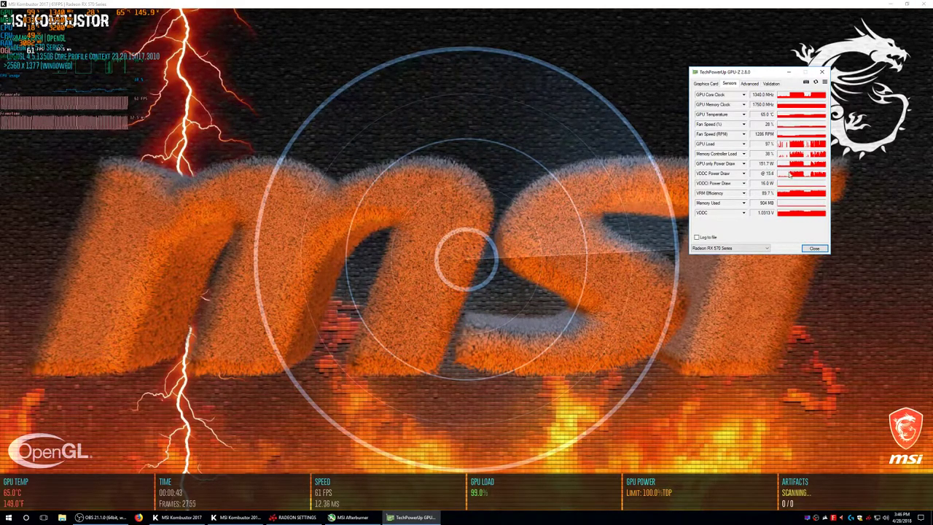
pyautogui.click(854, 82)
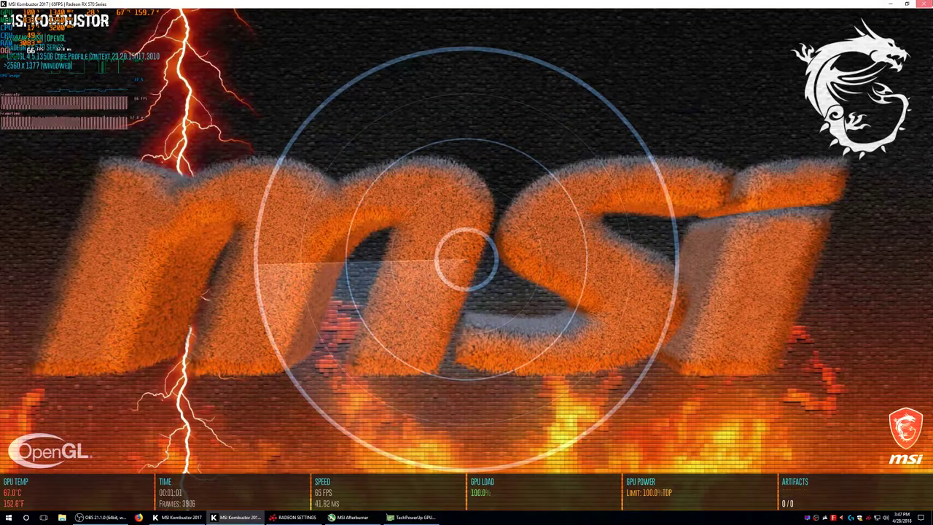
pyautogui.press('Escape')
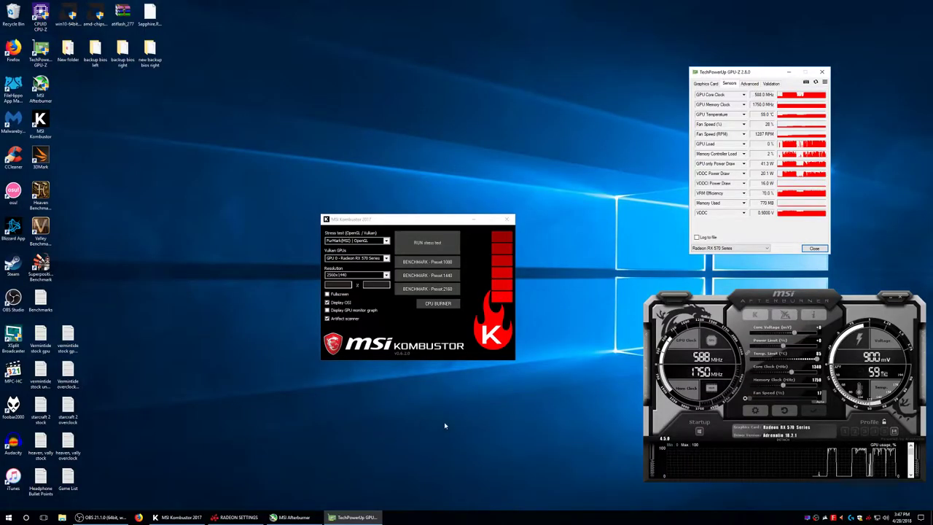
# - Lower the GPU State 7 voltage to 1000 mV in WattMan and run the maximized Kombustor stress test, checking GPU-Z's sensors under load
pyautogui.click(231, 519)
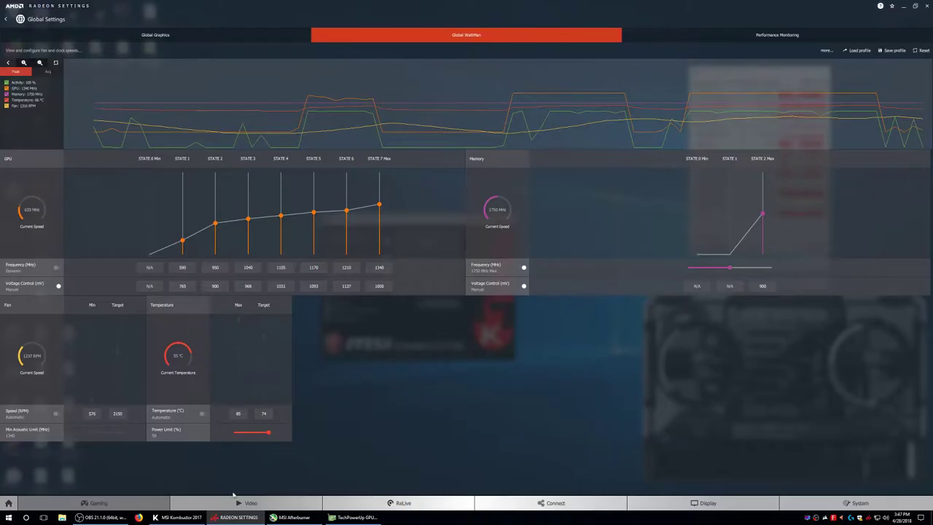
pyautogui.click(239, 517)
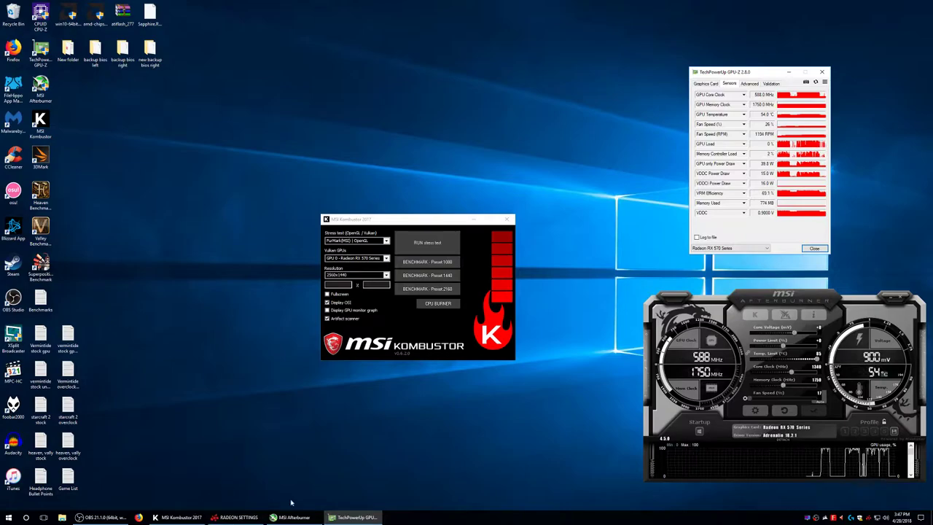
pyautogui.click(435, 244)
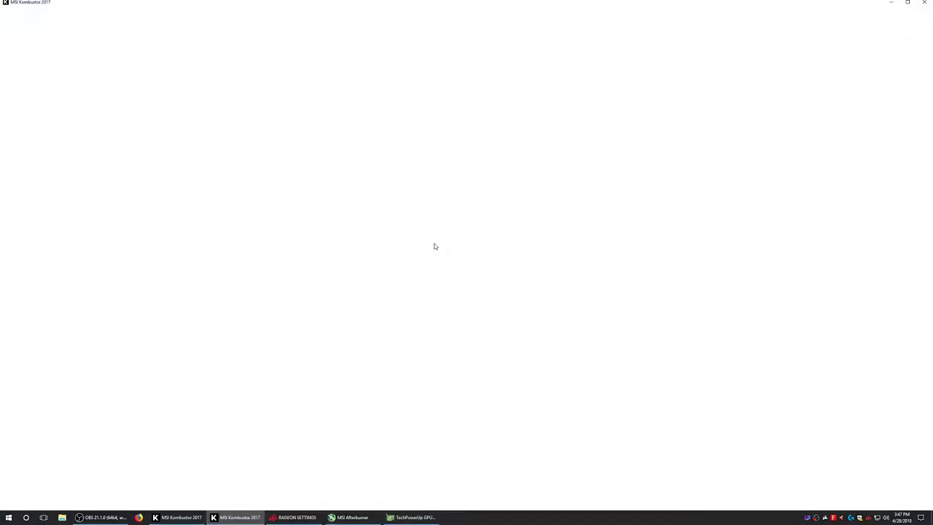
pyautogui.doubleClick(433, 3)
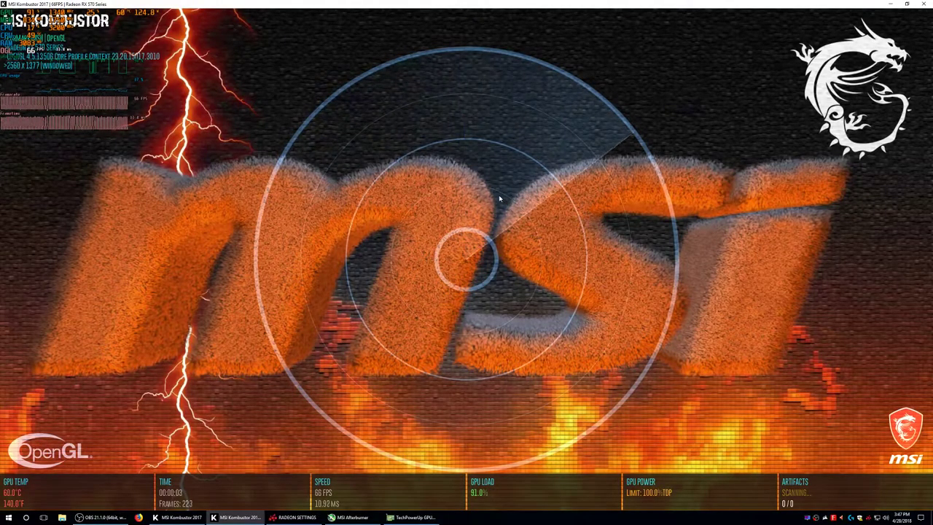
pyautogui.hotkey('alt', 'Tab')
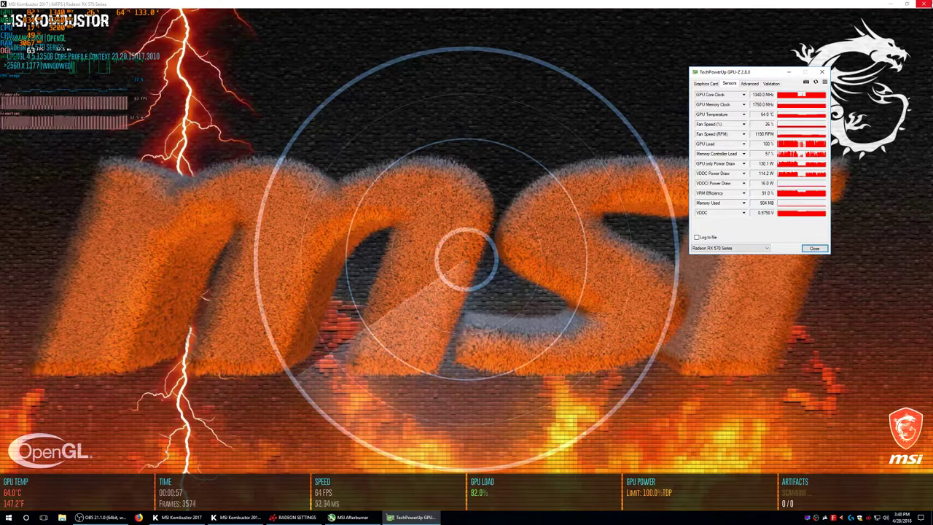
pyautogui.press('Escape')
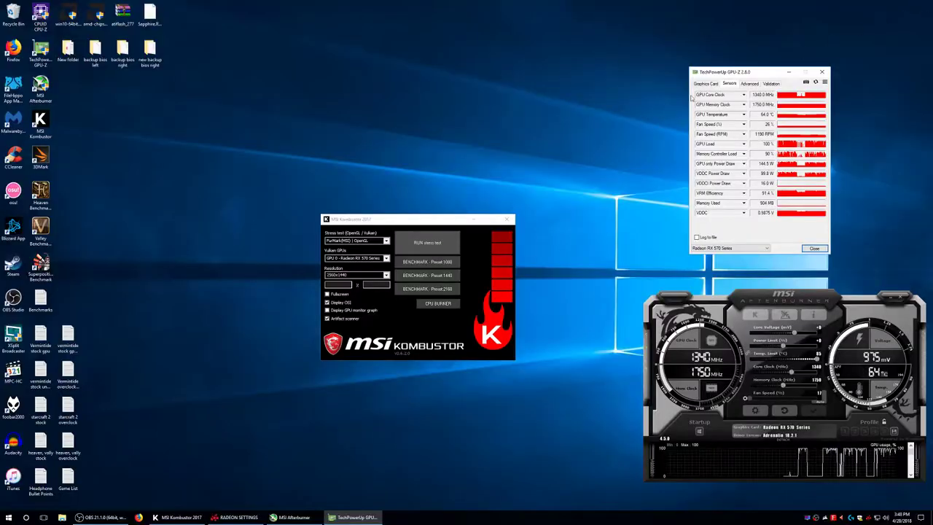
# - Reduce the GPU State 7 voltage to 980 mV in WattMan and repeat the maximized Kombustor stress test with GPU-Z's sensors in view
pyautogui.click(239, 517)
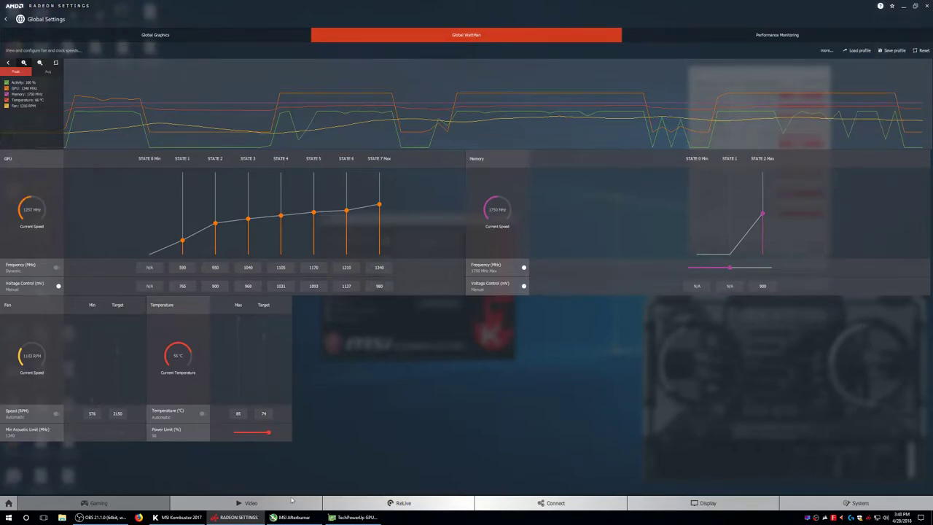
pyautogui.click(244, 518)
pyautogui.click(448, 243)
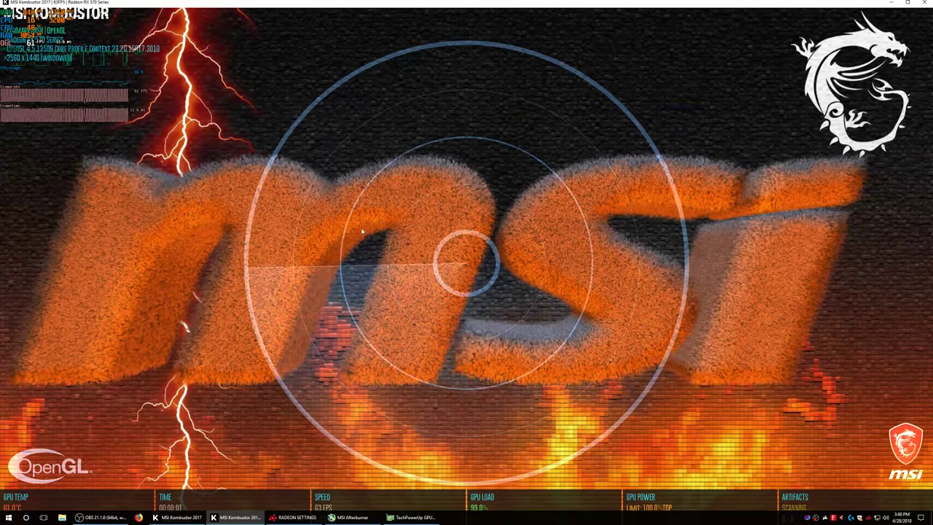
pyautogui.click(423, 517)
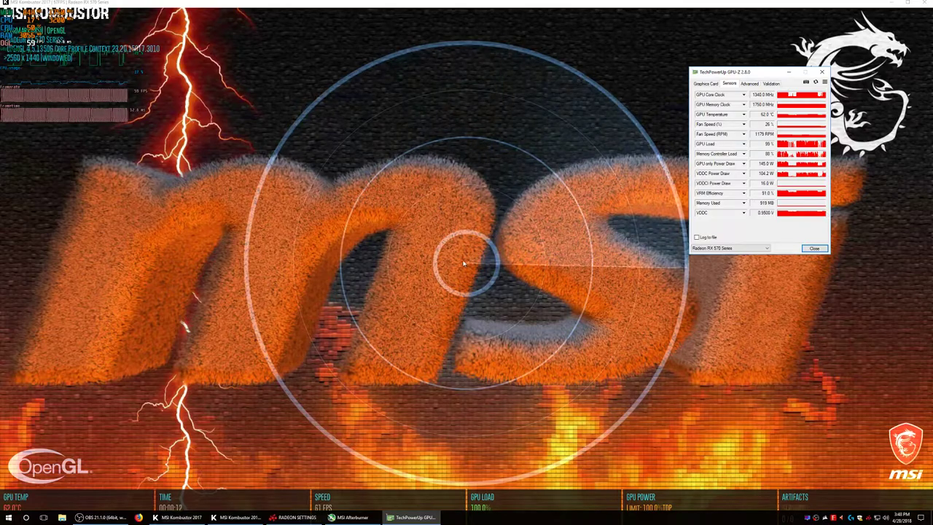
pyautogui.click(221, 7)
pyautogui.doubleClick(221, 6)
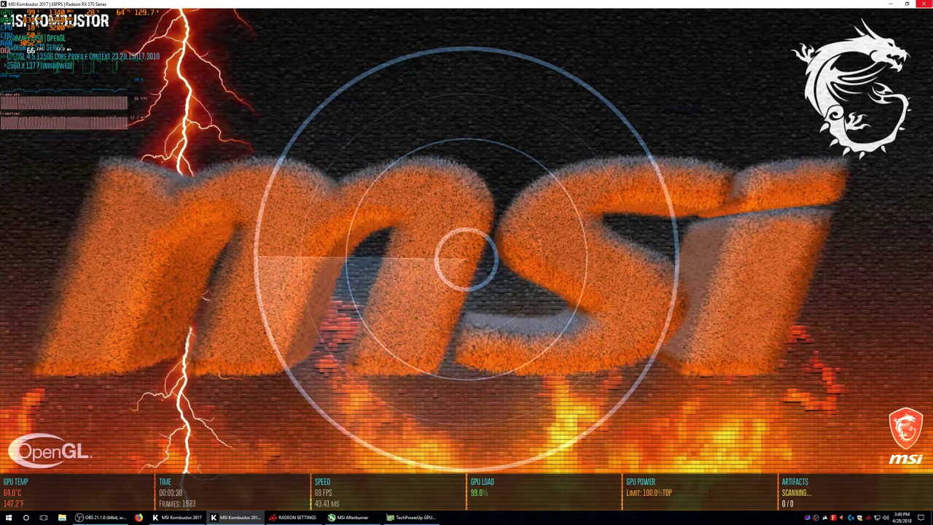
pyautogui.press('Escape')
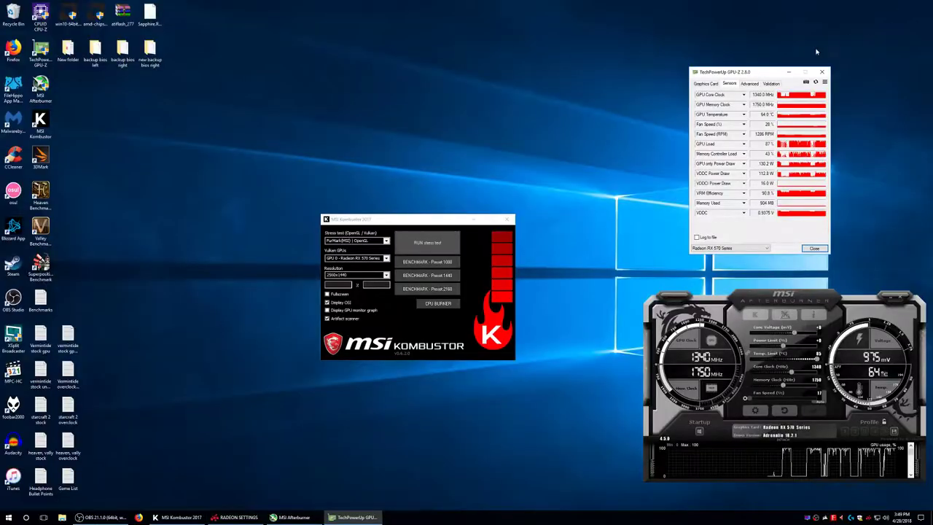
# - Lower the GPU State 7 voltage further in WattMan and run the maximized Kombustor artifact scan, stopping it after about half a minute
pyautogui.hotkey('alt', 'Tab')
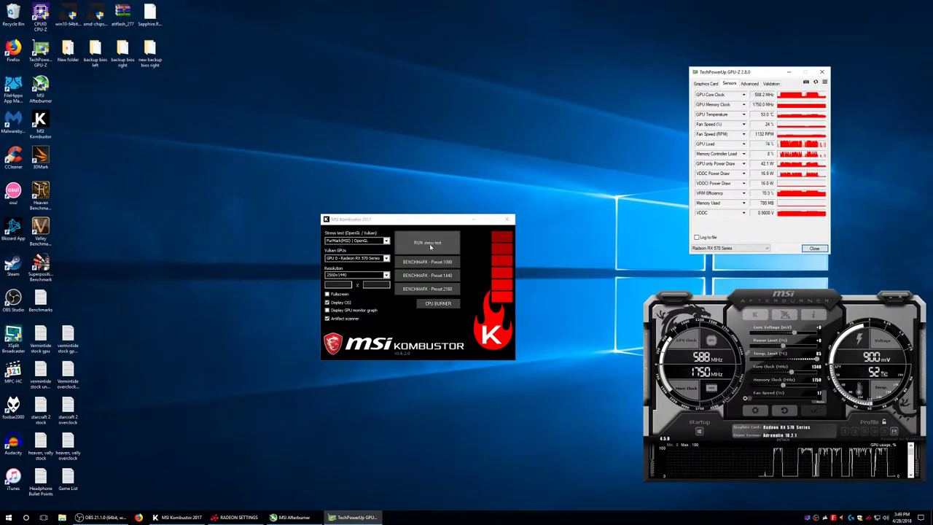
pyautogui.click(441, 243)
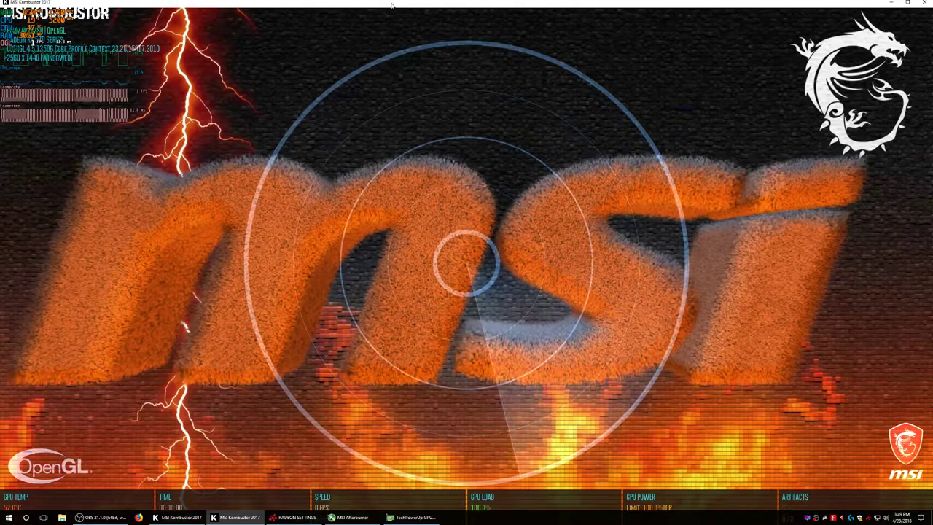
pyautogui.doubleClick(392, 6)
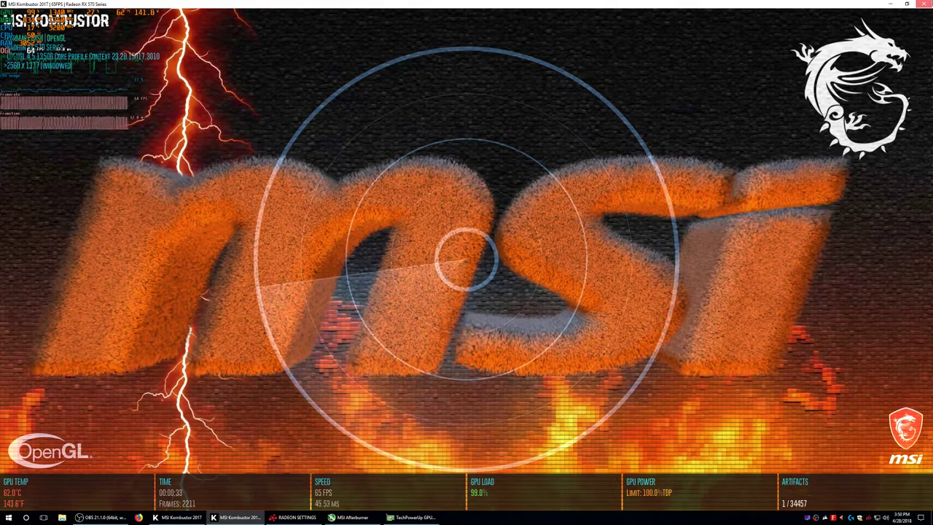
pyautogui.press('Escape')
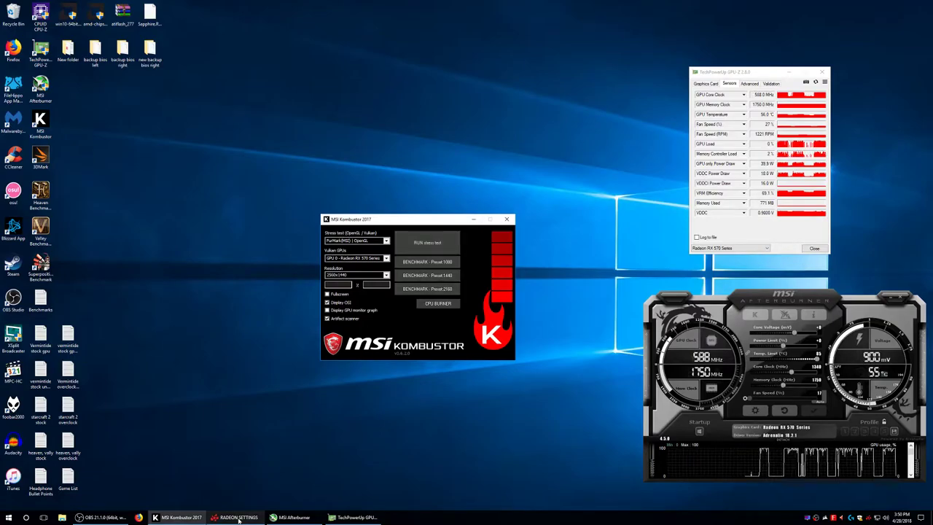
# - Reset the WattMan settings to their defaults and apply a new manual GPU State 7 voltage
pyautogui.click(238, 517)
pyautogui.click(241, 518)
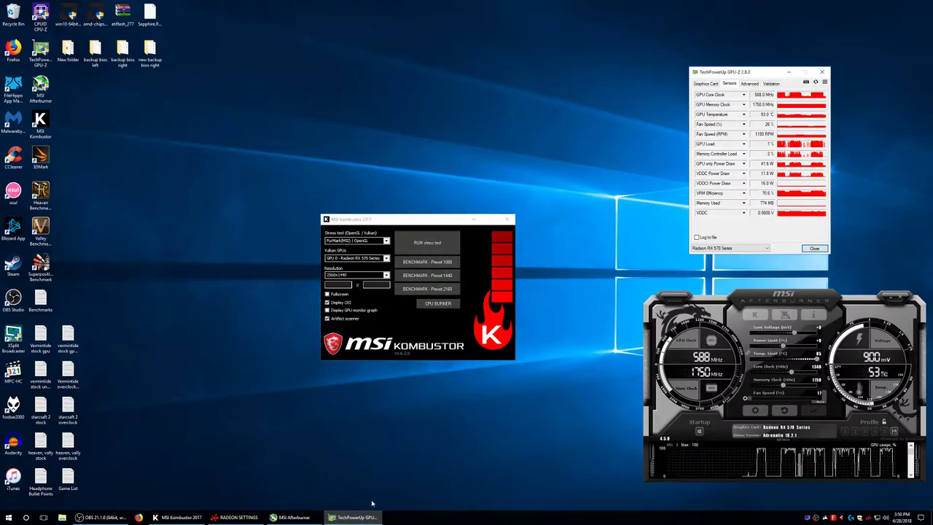
pyautogui.click(254, 516)
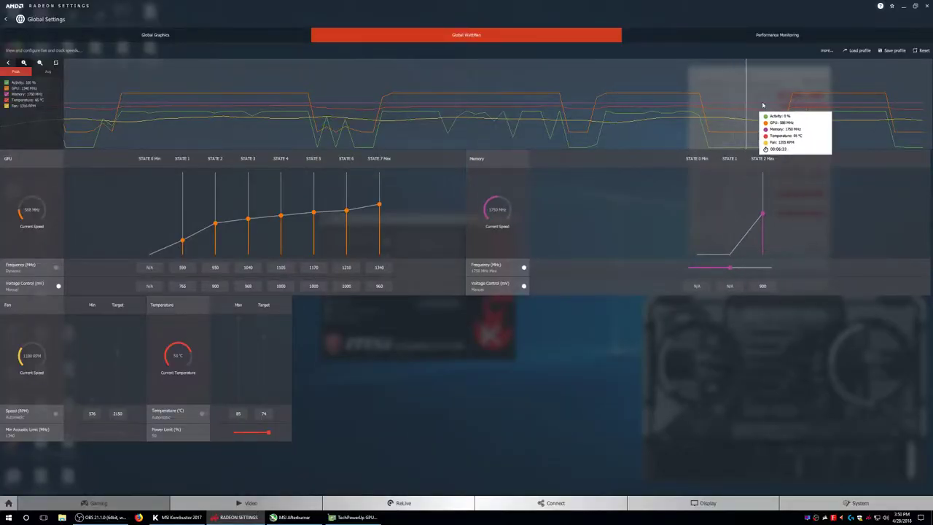
pyautogui.click(921, 51)
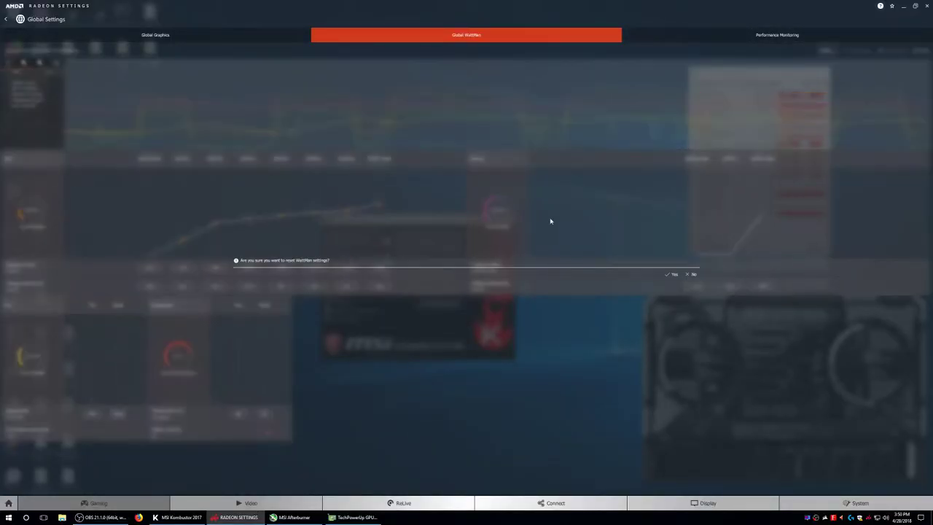
pyautogui.click(675, 275)
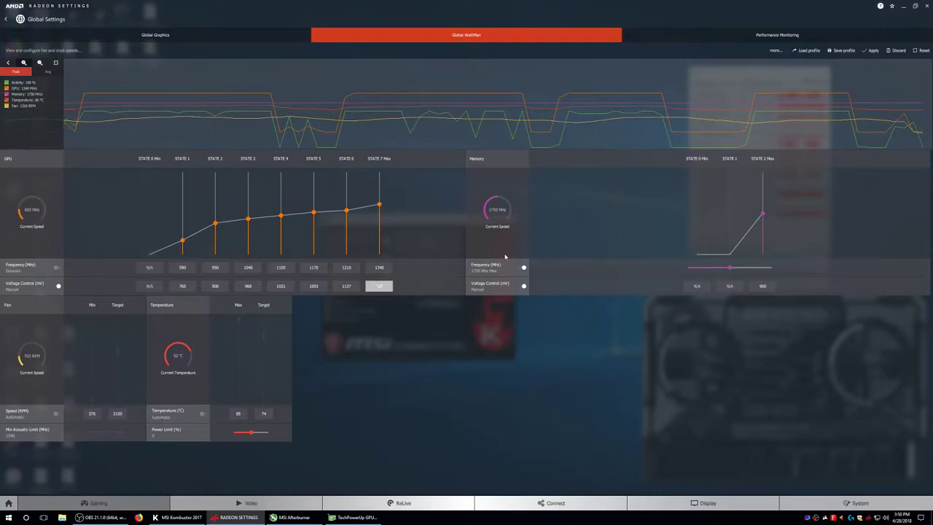
pyautogui.click(873, 50)
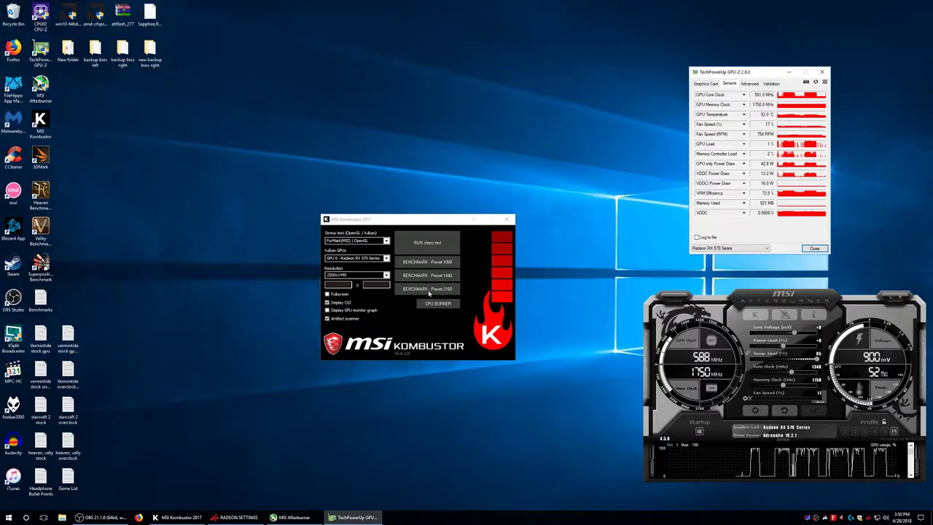
# - Stress-test the reapplied voltage in a maximized Kombustor window at 2560x1440 and stop the run
pyautogui.click(436, 243)
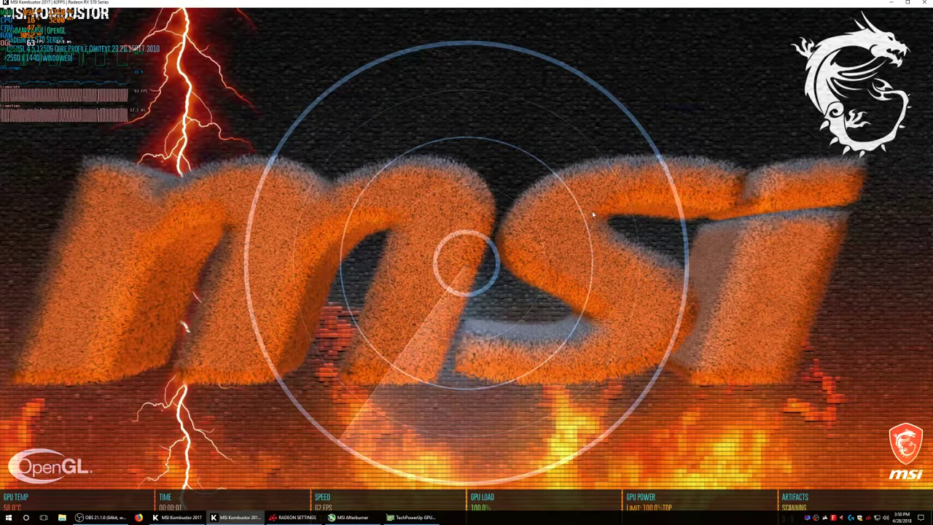
pyautogui.doubleClick(555, 4)
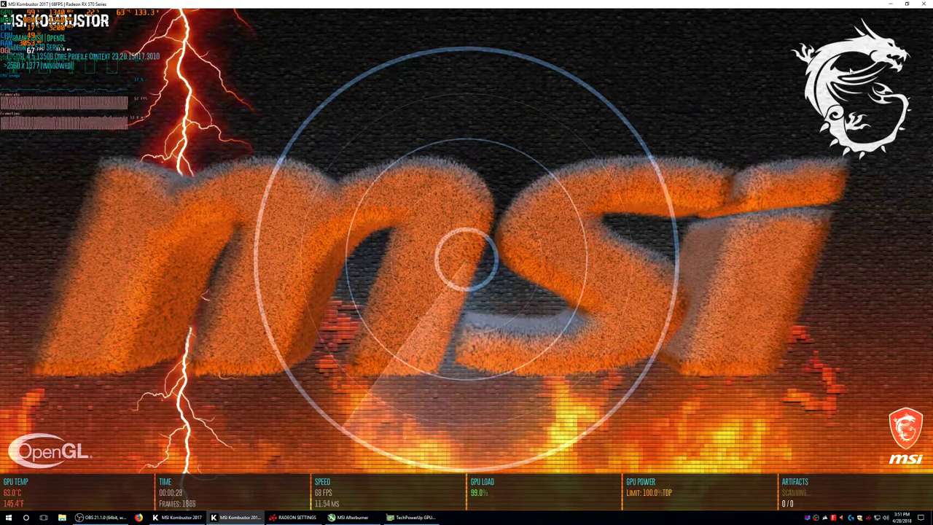
pyautogui.press('Escape')
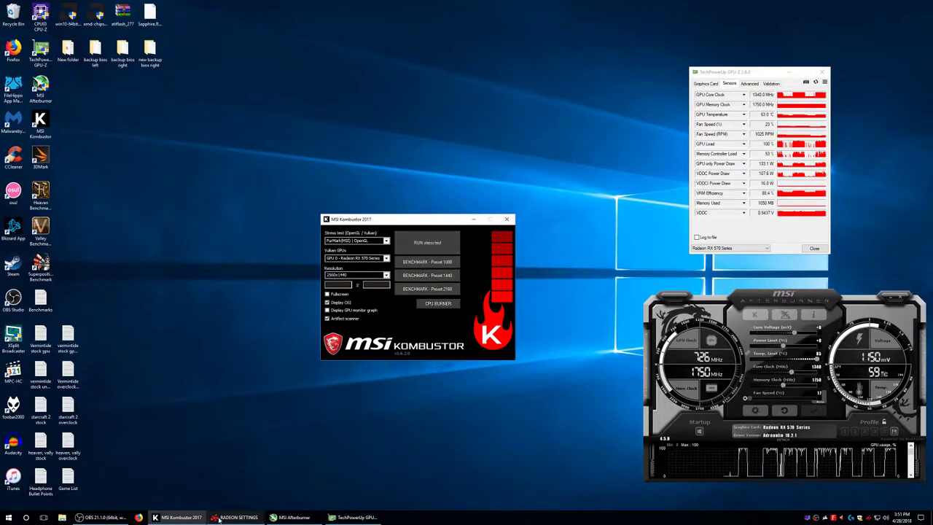
# - Revisit the WattMan voltage settings in Radeon Settings and rerun the maximized Kombustor artifact scan, stopping it after about 20 seconds
pyautogui.click(223, 516)
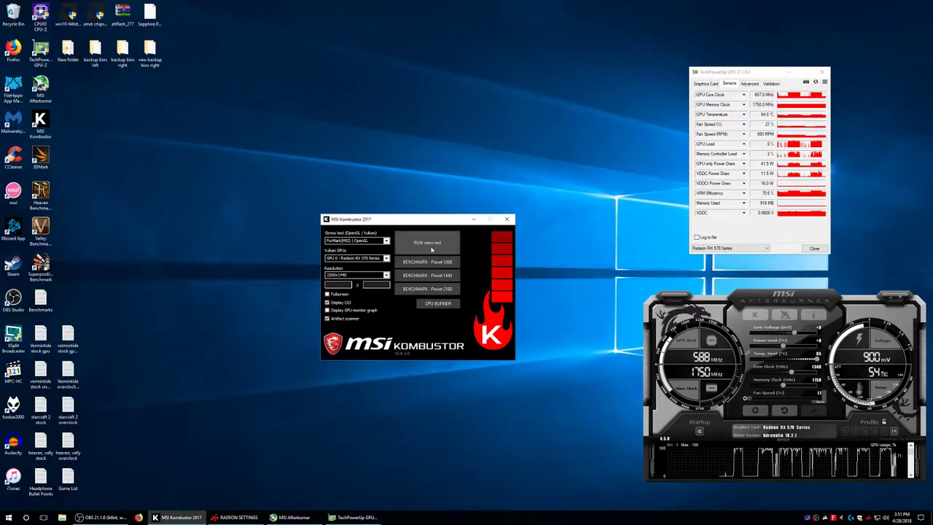
pyautogui.click(432, 248)
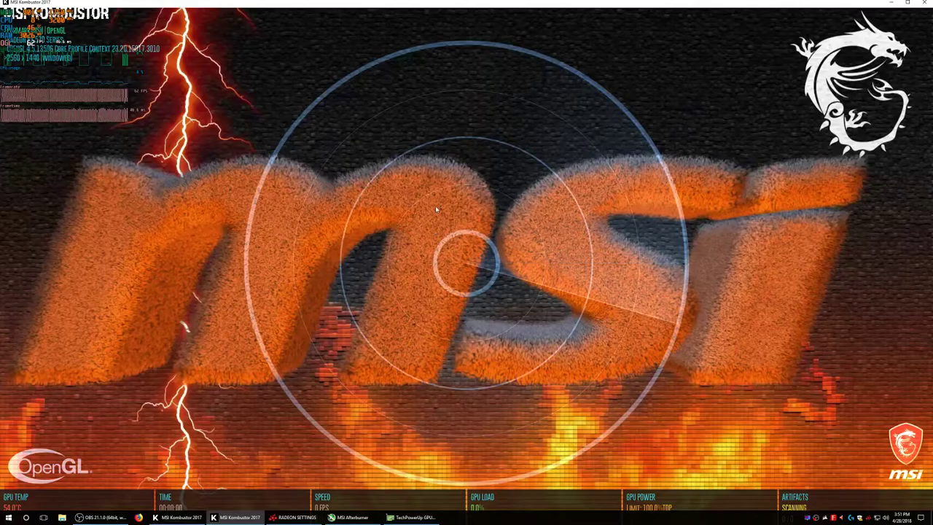
pyautogui.doubleClick(436, 9)
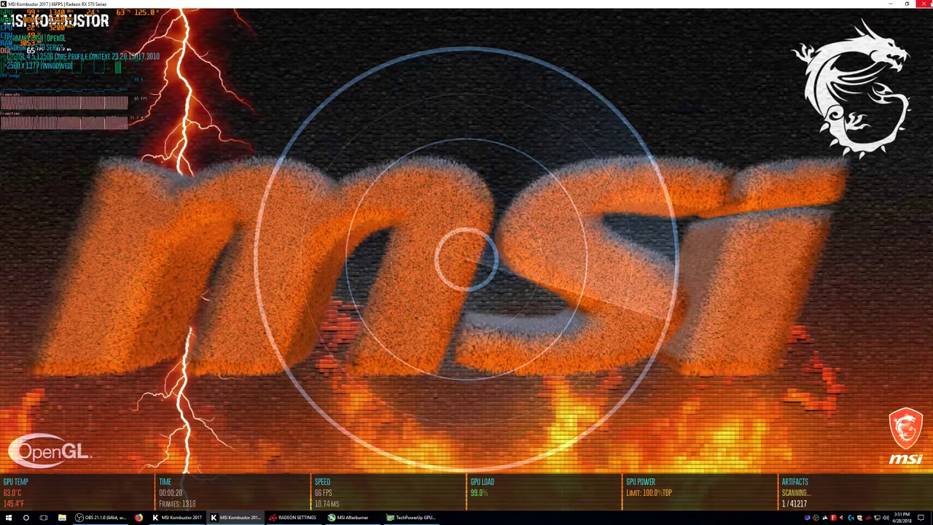
pyautogui.press('Escape')
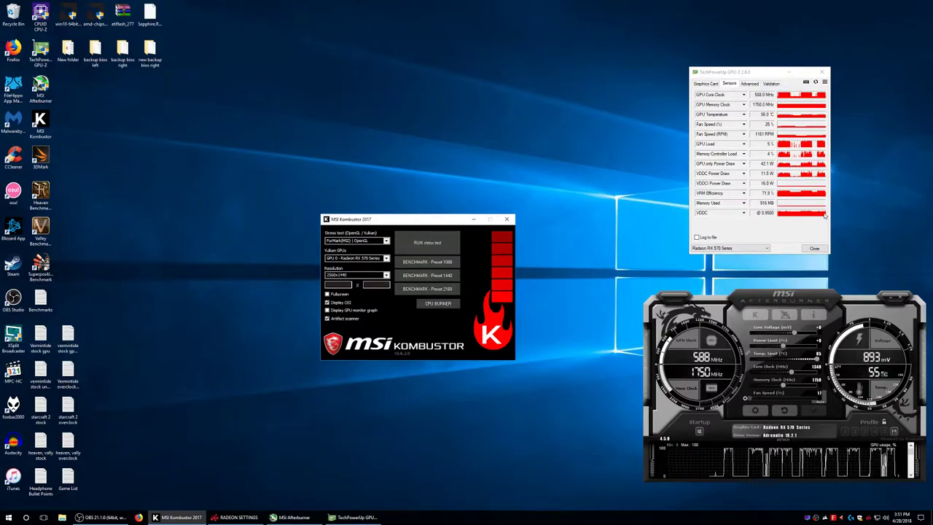
# - Set the GPU State 7 voltage to 970 mV in WattMan with a 50% power limit and return to Kombustor
pyautogui.click(251, 519)
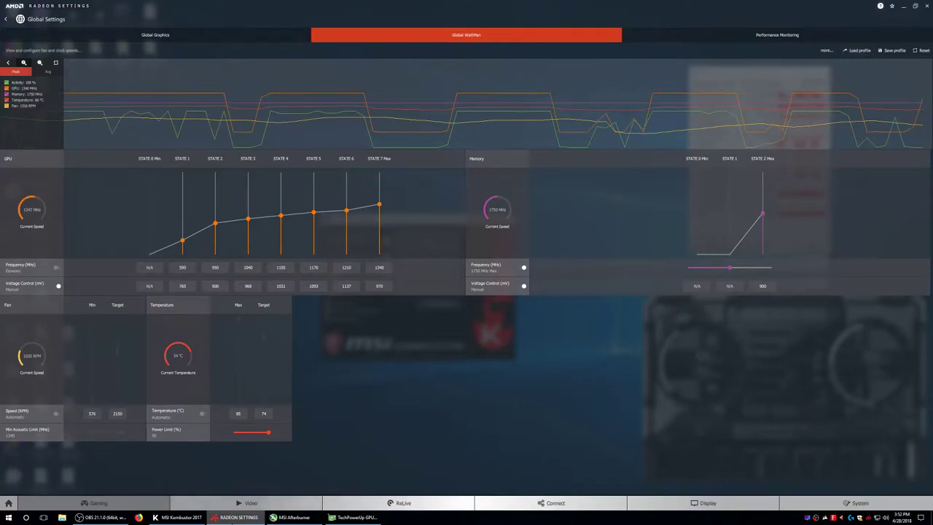
pyautogui.click(234, 516)
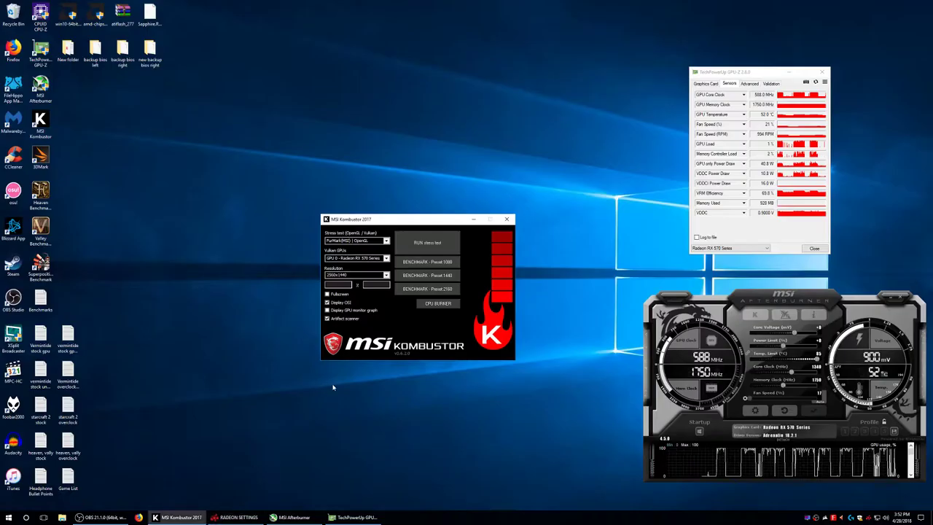
# - Run the Kombustor artifact scan in a maximized 2560x1440 window and stop it after about 40 seconds
pyautogui.click(427, 244)
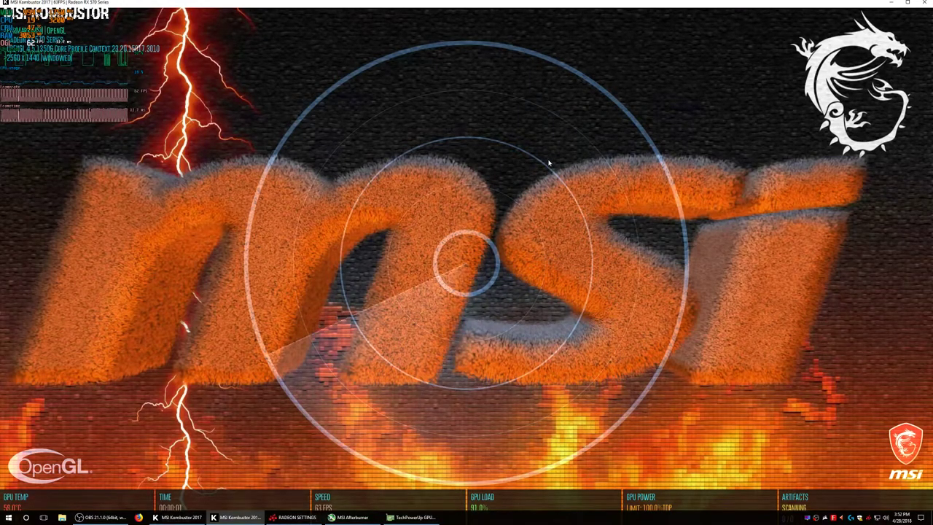
pyautogui.doubleClick(472, 7)
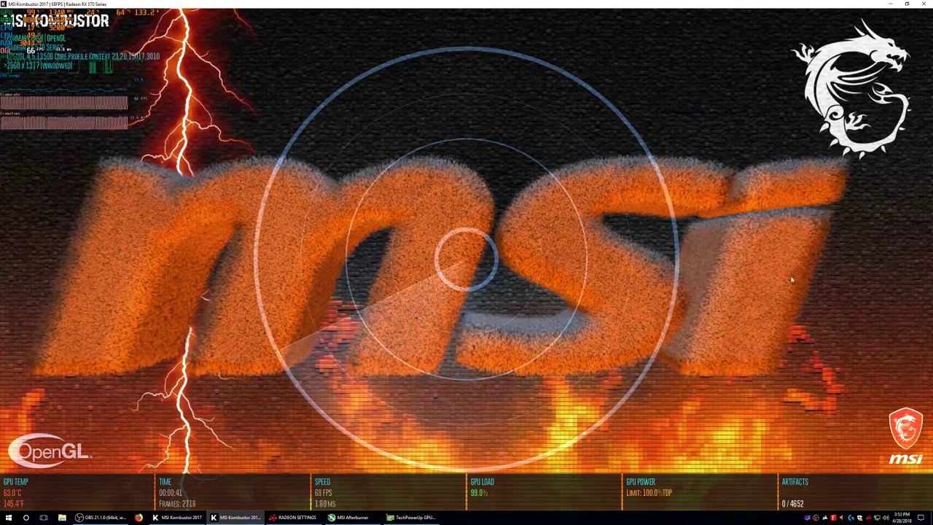
pyautogui.click(925, 4)
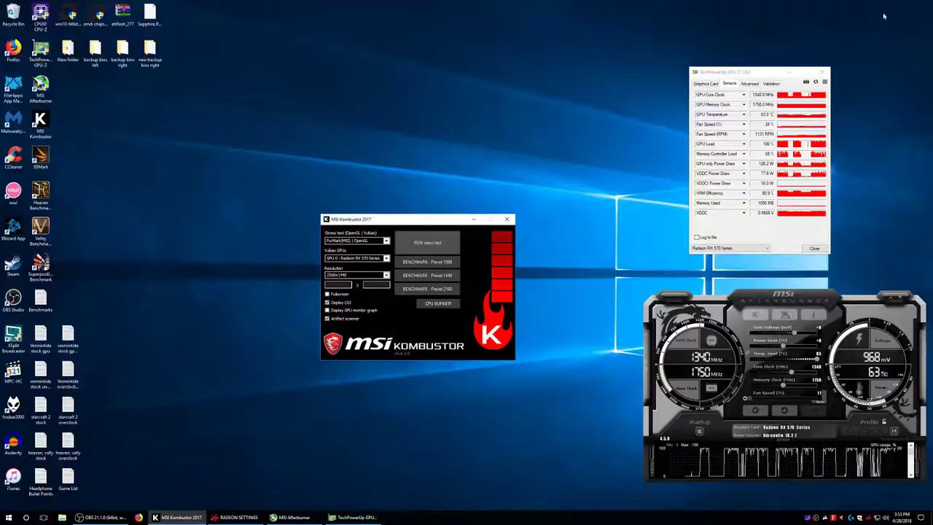
# - Set the GPU State 7 voltage to 980 mV in WattMan, apply it and return to Kombustor
pyautogui.click(252, 516)
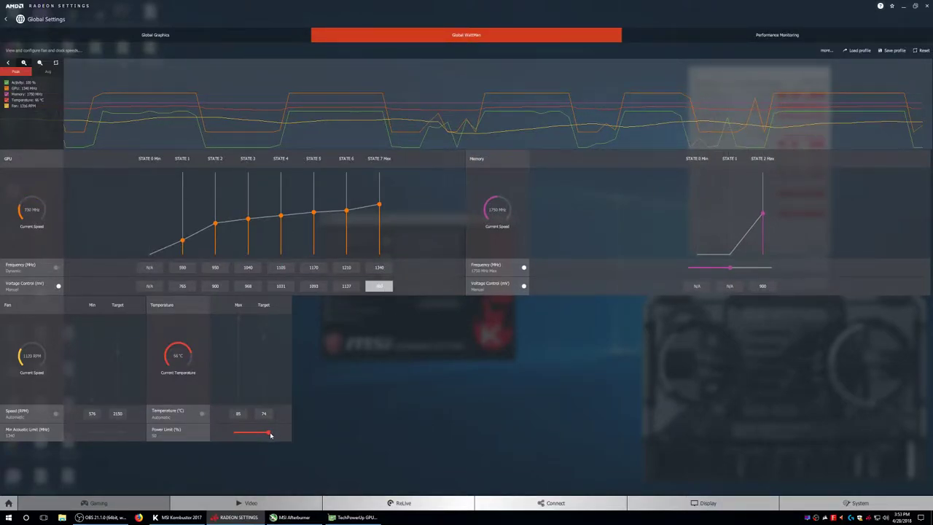
pyautogui.click(871, 50)
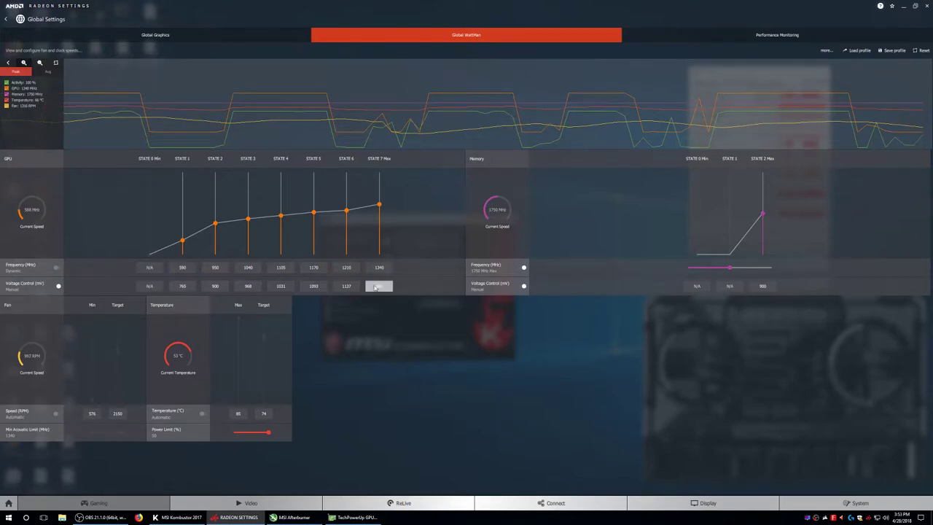
pyautogui.hotkey('alt', 'Tab')
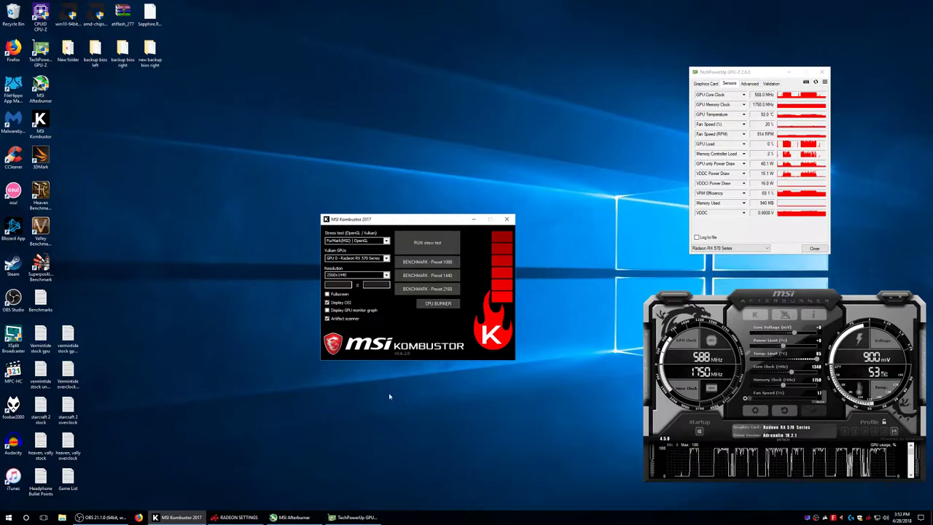
# - Rerun the maximized Kombustor scan, check the applied voltages in WattMan, and stop the run after about 70 seconds
pyautogui.click(444, 245)
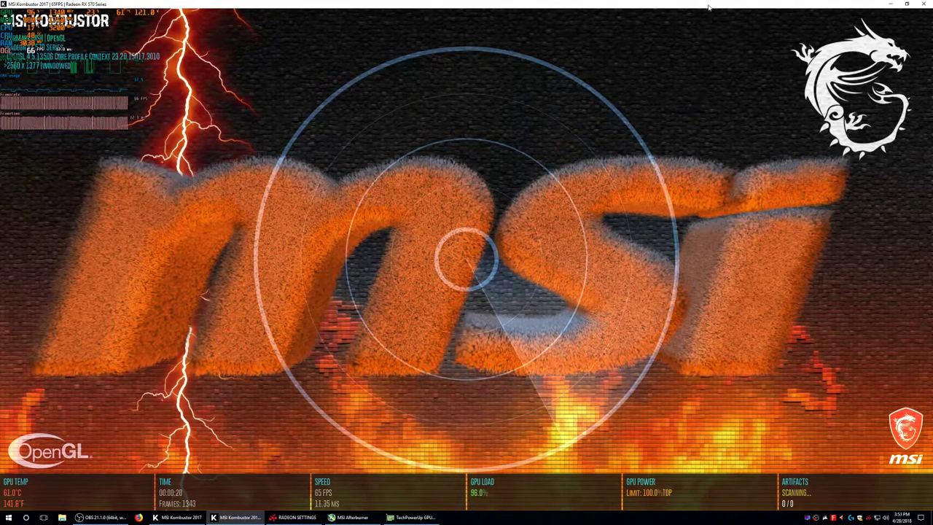
pyautogui.click(292, 518)
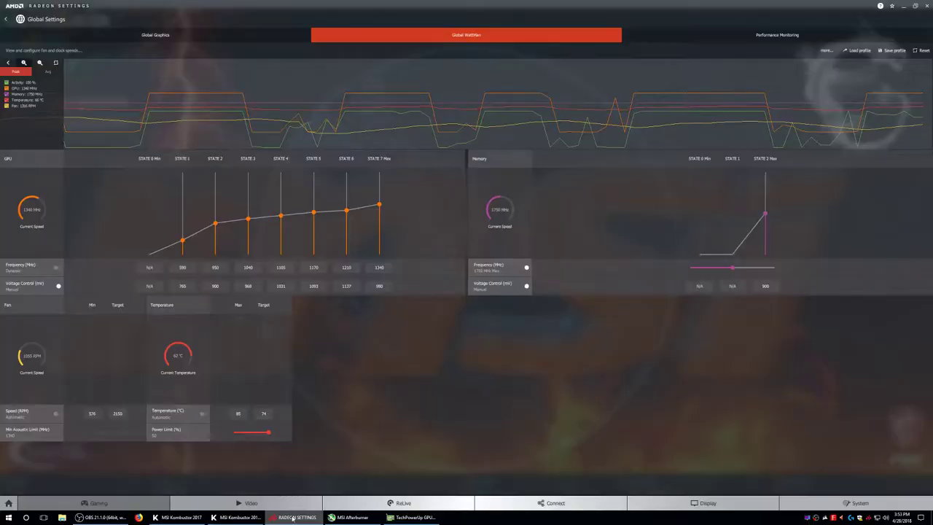
pyautogui.click(292, 519)
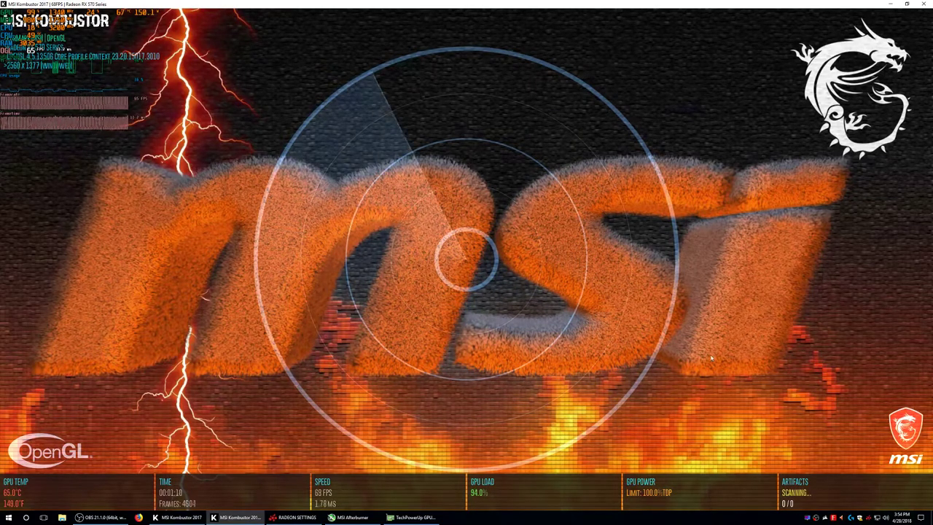
pyautogui.click(922, 4)
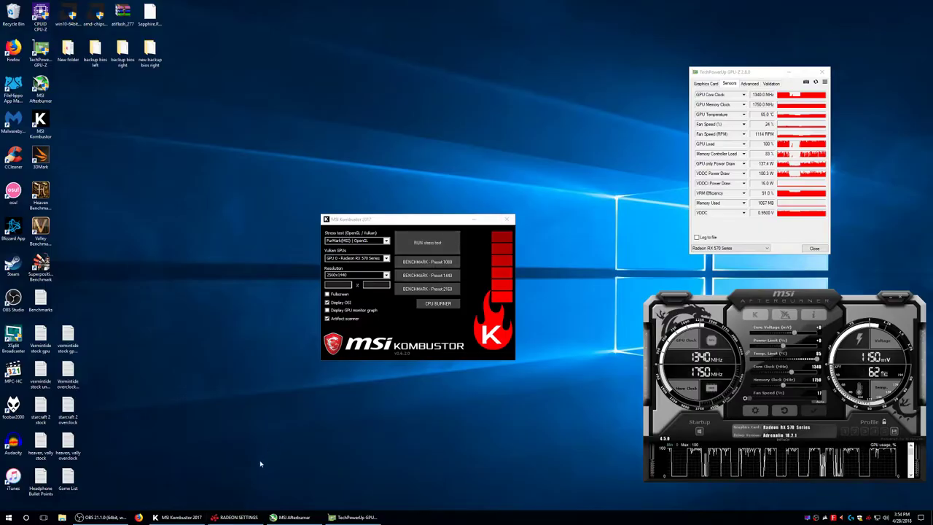
# - Lower the GPU State 7 frequency to 1245 MHz in WattMan and stress-test it in Kombustor for about 30 seconds
pyautogui.click(235, 516)
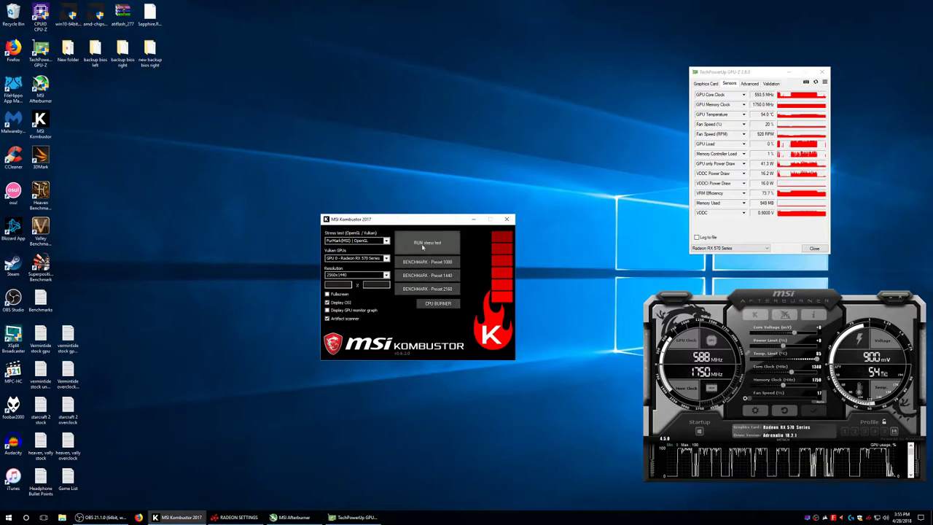
pyautogui.click(423, 244)
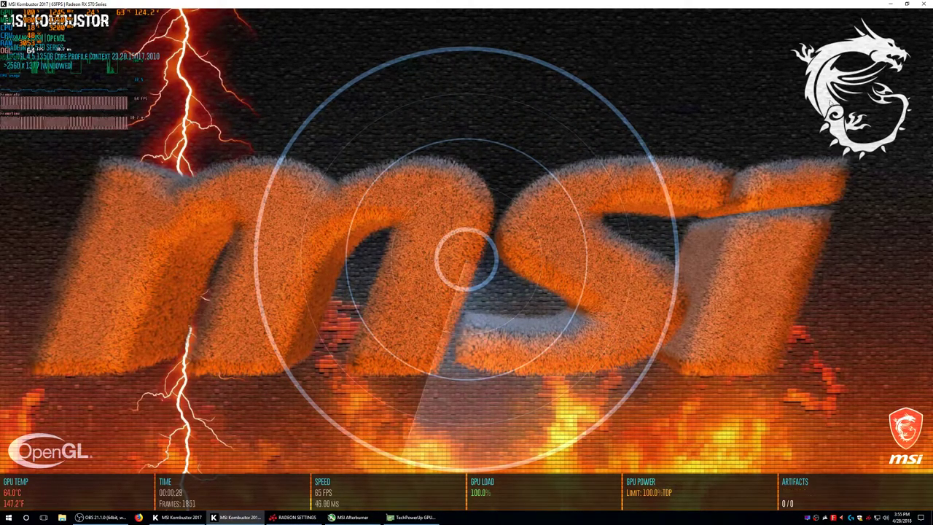
pyautogui.press('Escape')
# - Set the GPU State 7 voltage to 965 mV in WattMan, apply it and return to Kombustor
pyautogui.hotkey('alt', 'Tab')
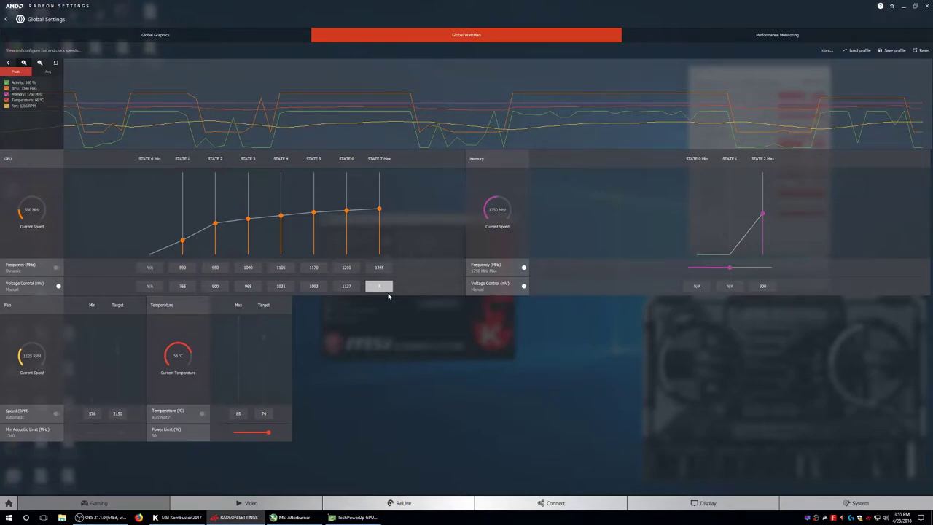
pyautogui.write('965')
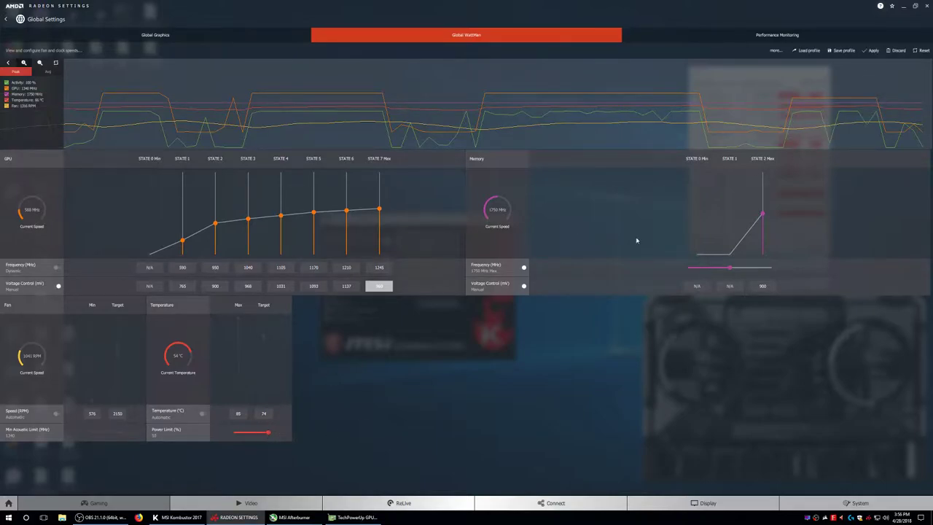
pyautogui.click(241, 512)
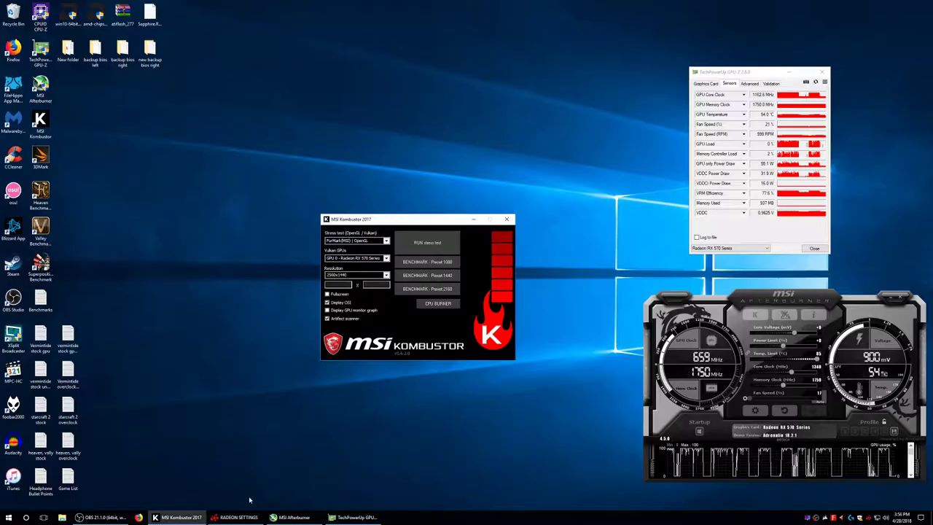
# - Stress-test the 1245 MHz setting in a maximized Kombustor window and stop the run after about 20 seconds
pyautogui.click(448, 239)
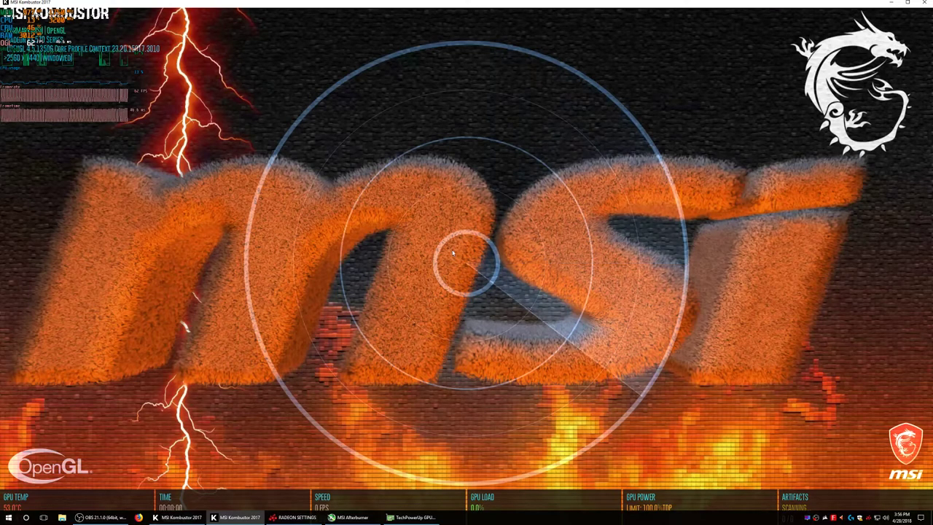
pyautogui.doubleClick(706, 4)
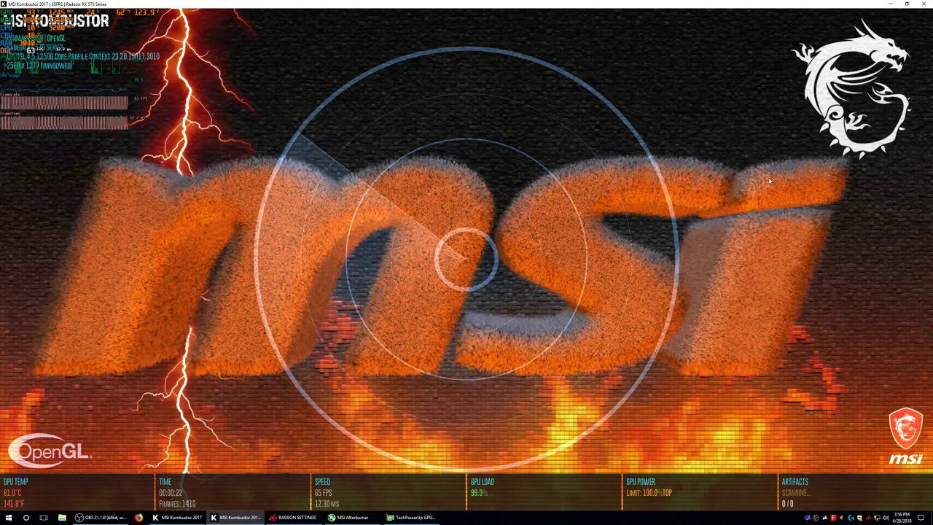
pyautogui.press('Escape')
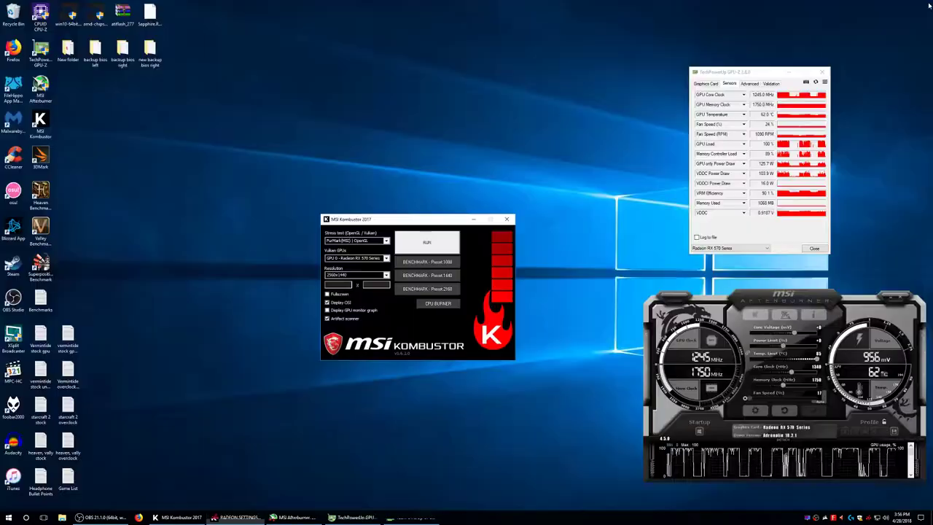
# - Set the GPU State 7 voltage to 940 mV in WattMan and rerun the maximized Kombustor artifact scan for about 25 seconds
pyautogui.hotkey('alt', 'Tab')
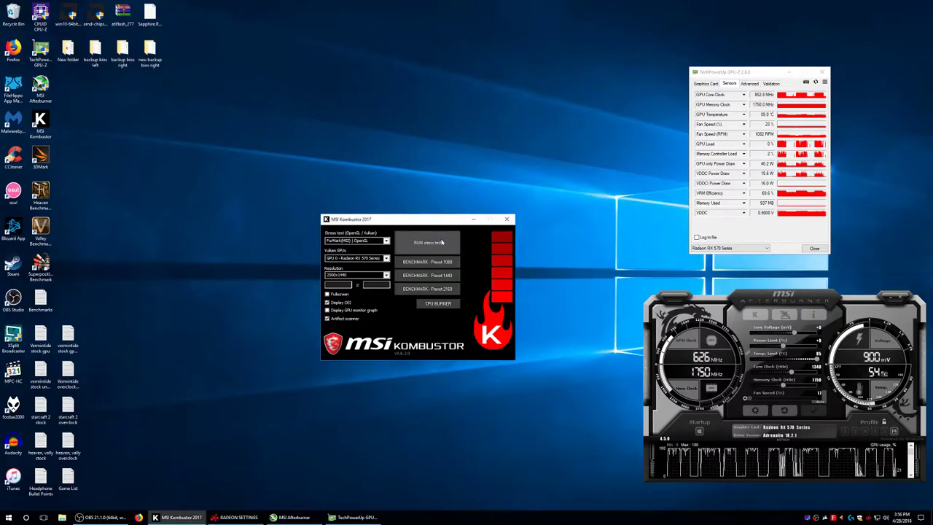
pyautogui.click(441, 242)
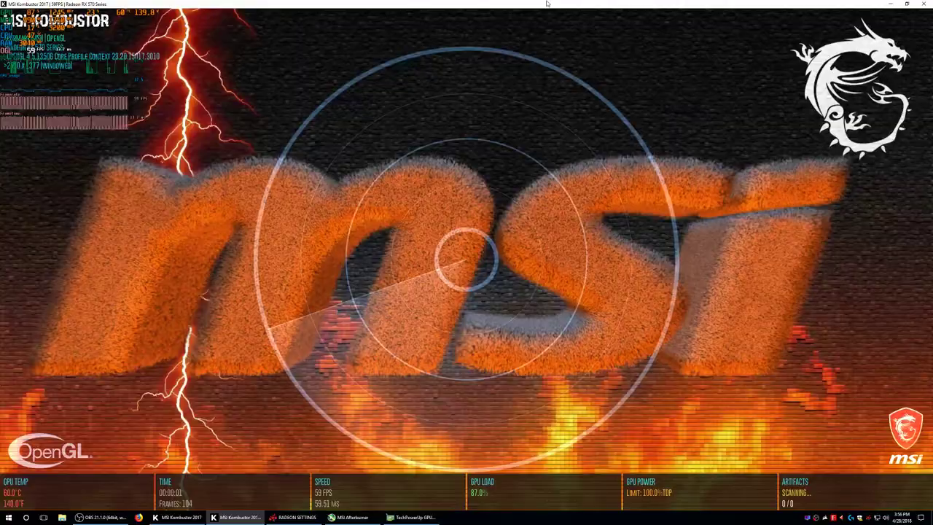
pyautogui.doubleClick(547, 3)
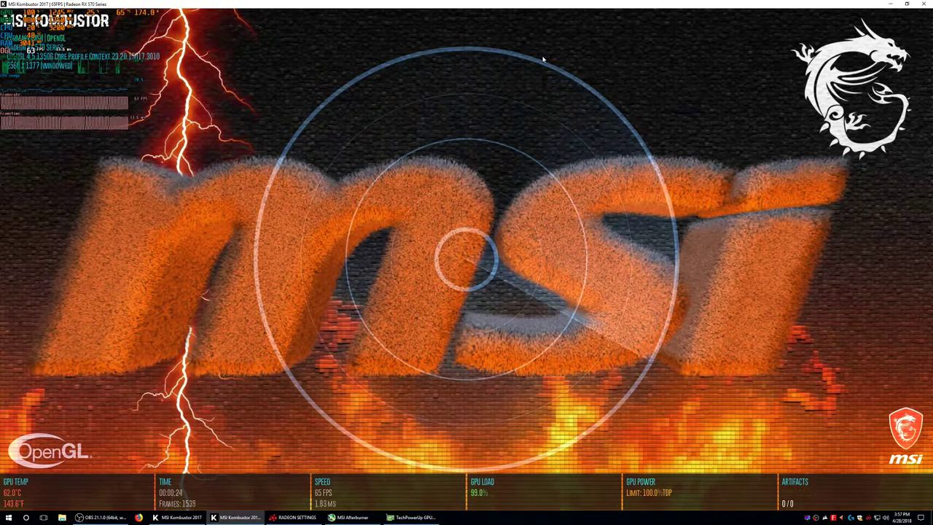
# - Set the GPU State 4, State 5 and State 6 voltages to 1000 mV in WattMan and apply them
pyautogui.hotkey('alt', 'Tab')
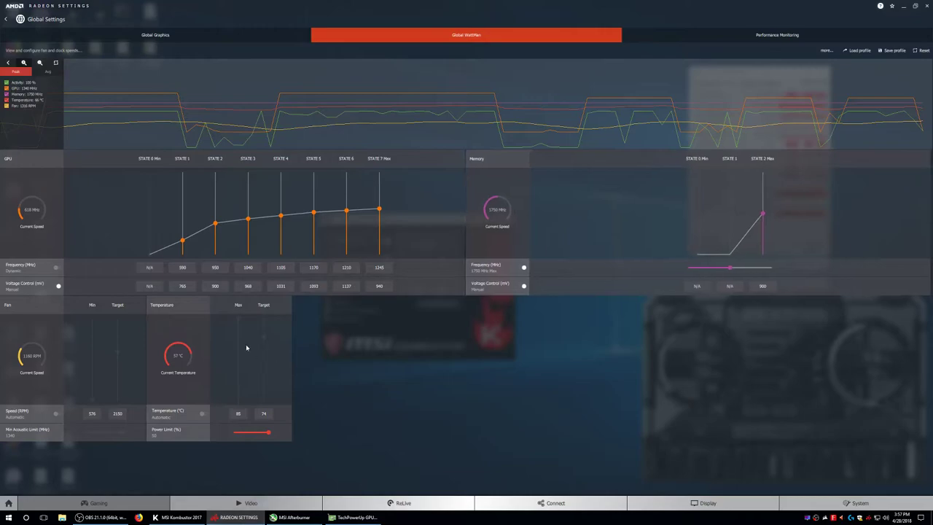
pyautogui.write('1')
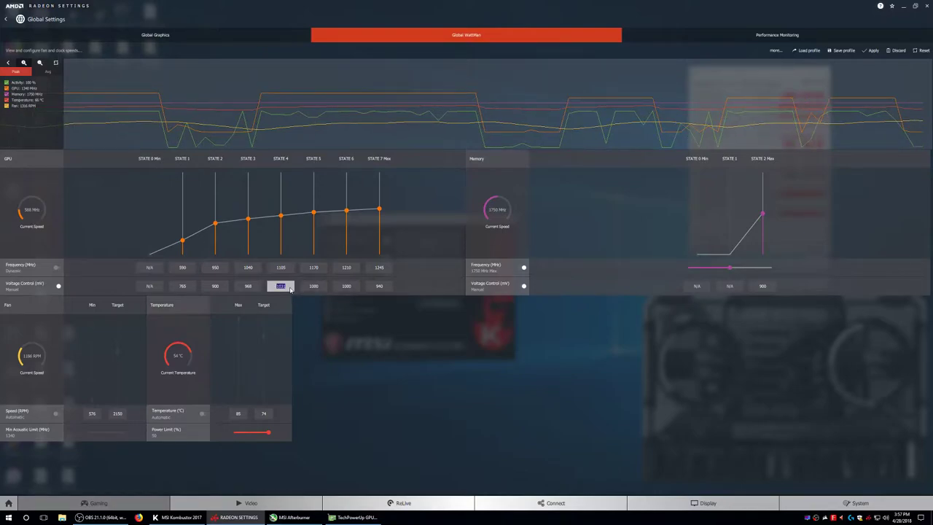
pyautogui.write('1')
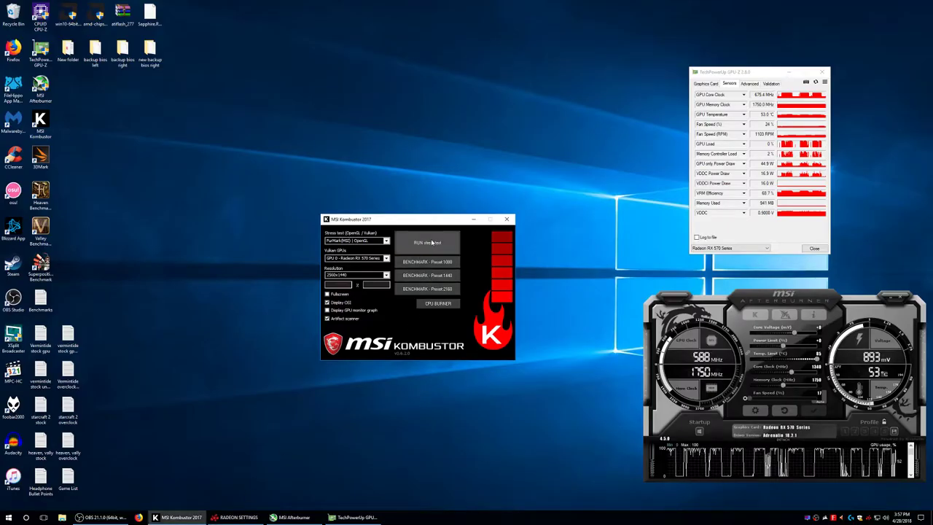
# - Run the maximized Kombustor scan, check the VDDC sensor in GPU-Z under load, and stop the run after about 45 seconds
pyautogui.click(431, 243)
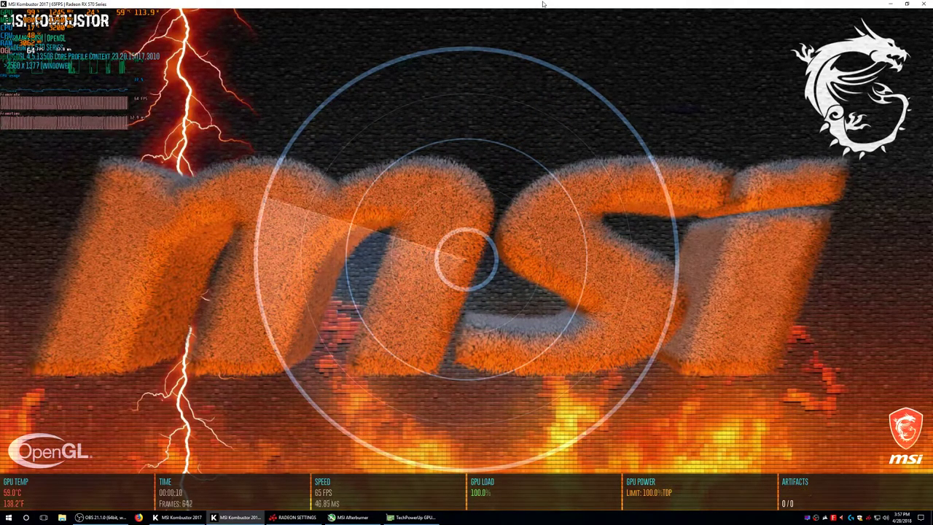
pyautogui.click(412, 517)
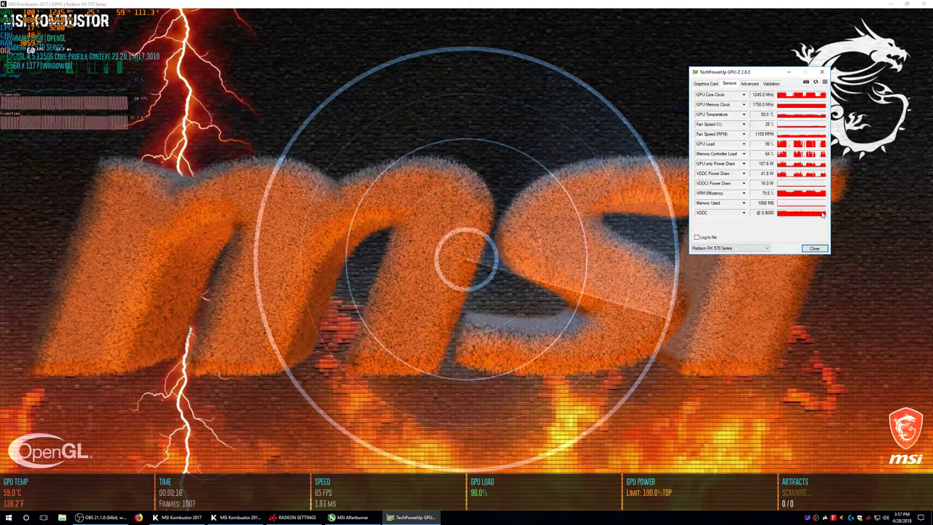
pyautogui.click(596, 10)
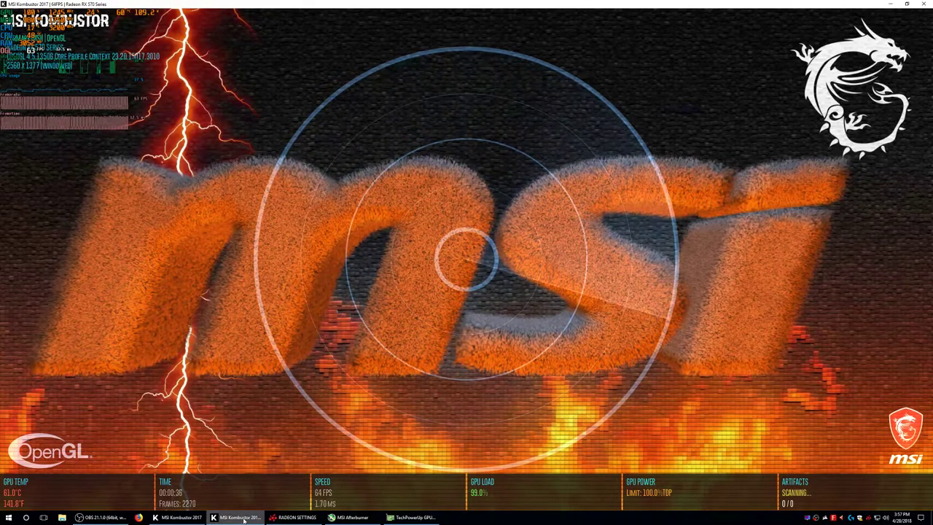
pyautogui.moveTo(243, 520)
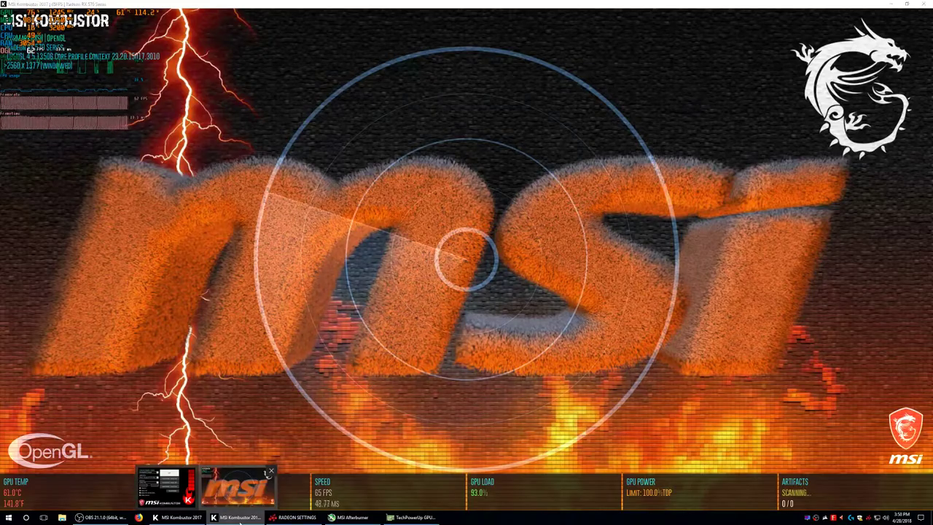
pyautogui.click(243, 519)
pyautogui.click(240, 516)
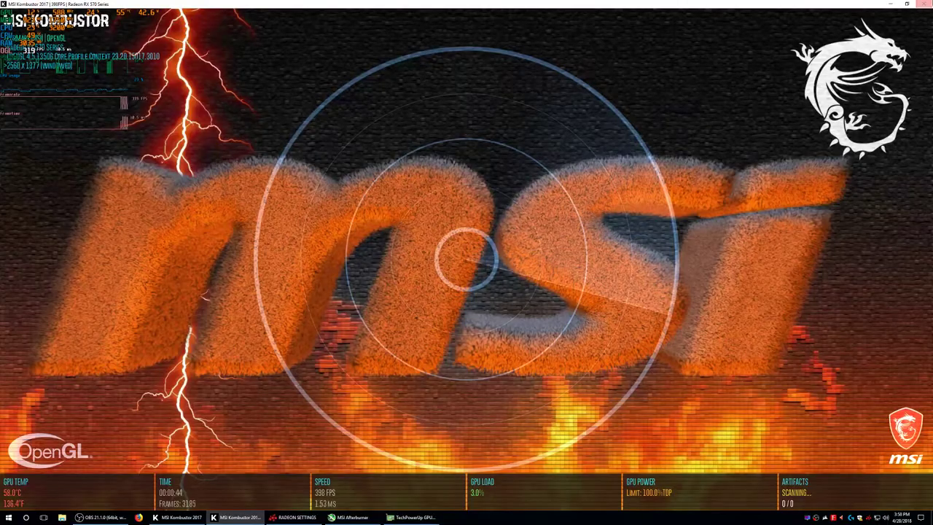
pyautogui.press('Escape')
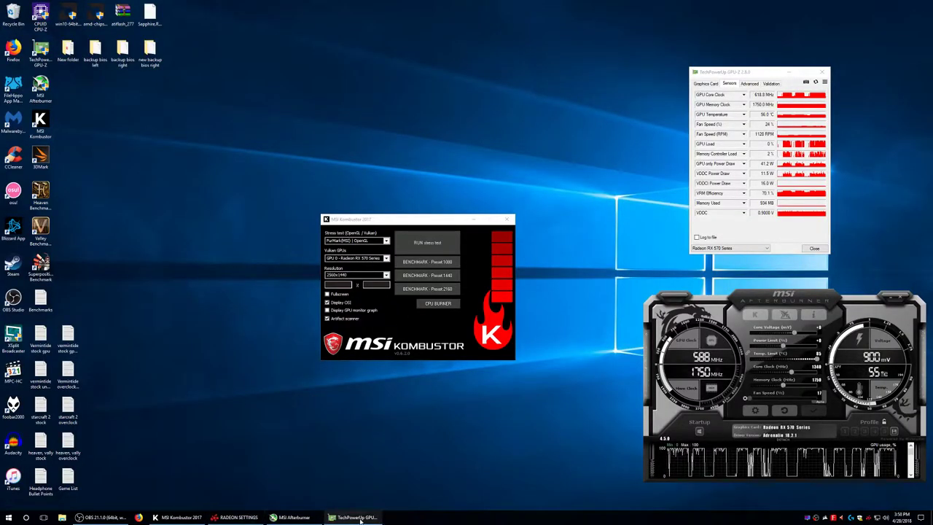
# - Set the GPU State 7 voltage to 900 mV in WattMan, apply it and start a maximized Kombustor artifact scan
pyautogui.click(239, 518)
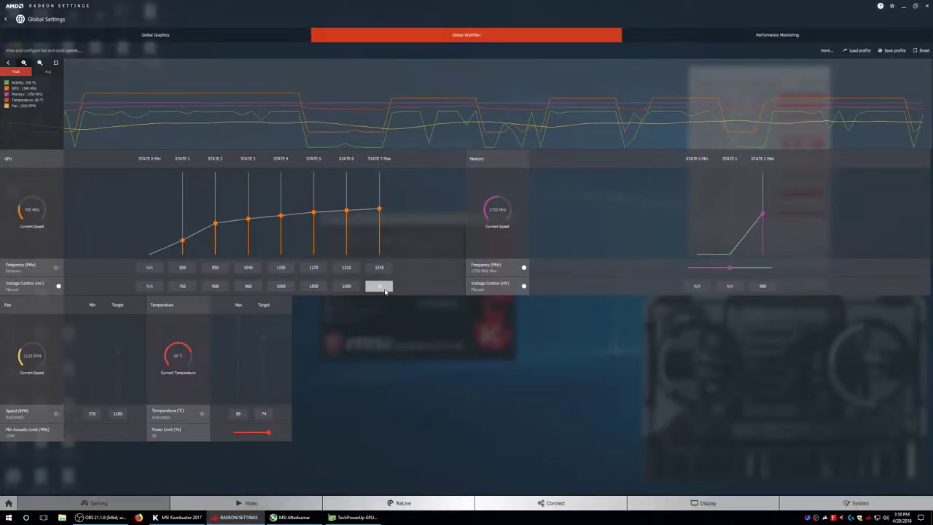
pyautogui.moveTo(848, 113)
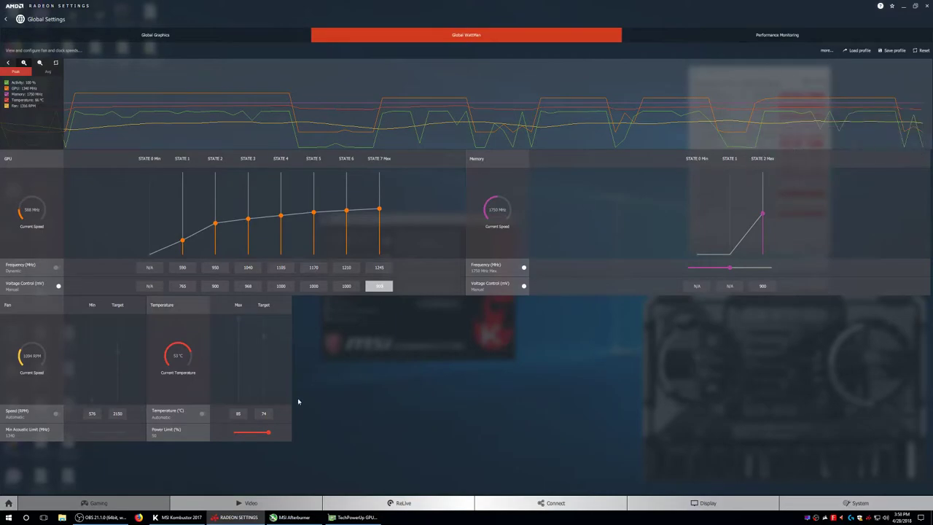
pyautogui.moveTo(862, 99)
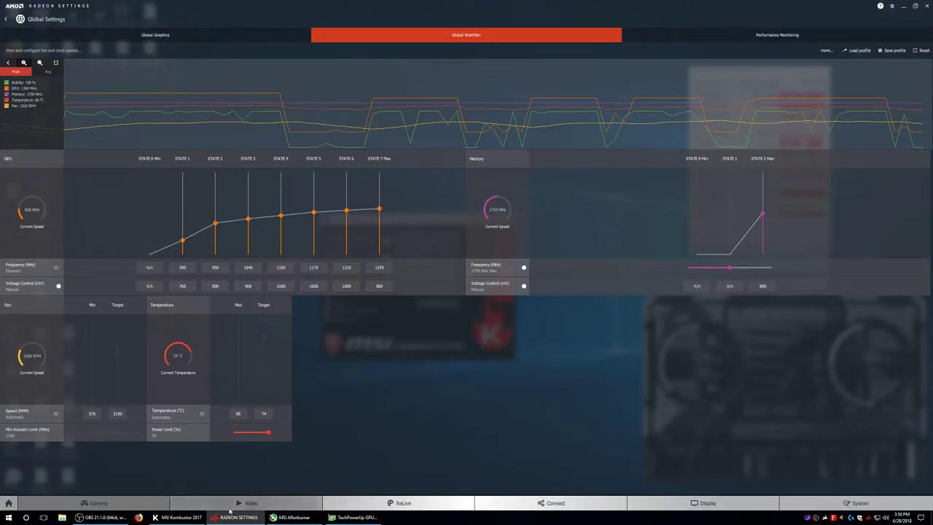
pyautogui.click(237, 517)
pyautogui.click(446, 252)
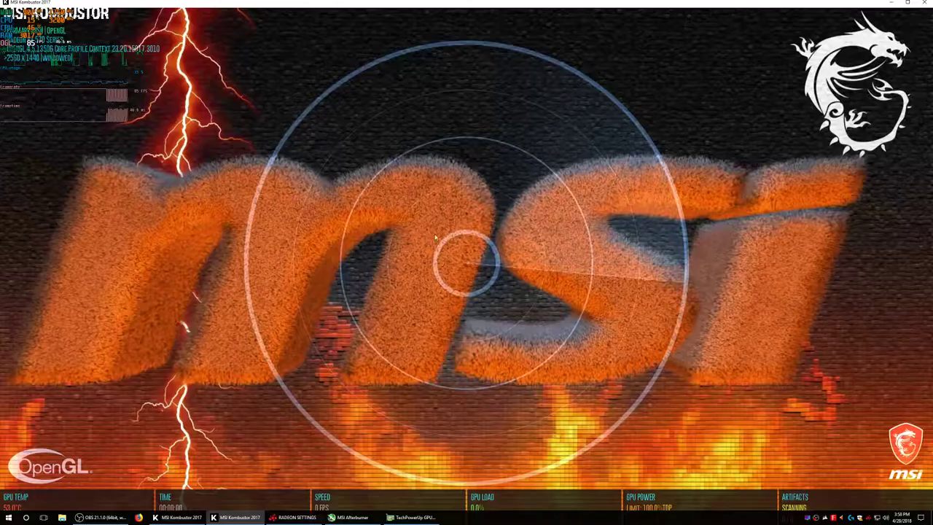
pyautogui.doubleClick(552, 6)
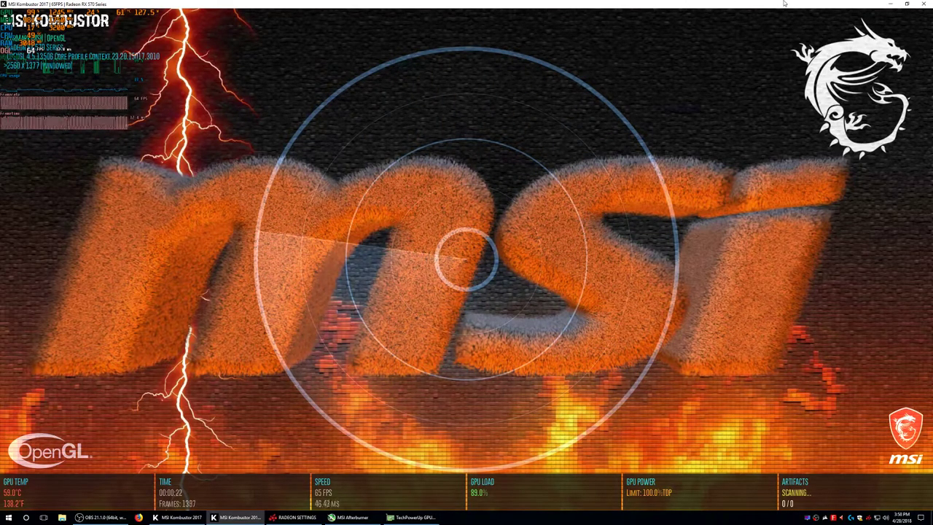
# - Stop the Kombustor run, set the GPU State 7 voltage to 880 mV in WattMan and start a new maximized artifact scan
pyautogui.press('Escape')
pyautogui.hotkey('alt', 'Tab')
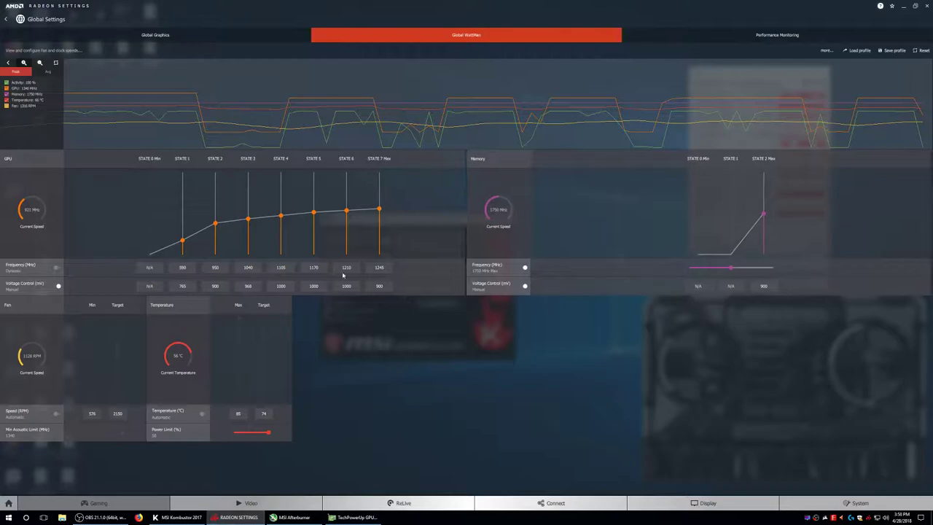
pyautogui.write('9')
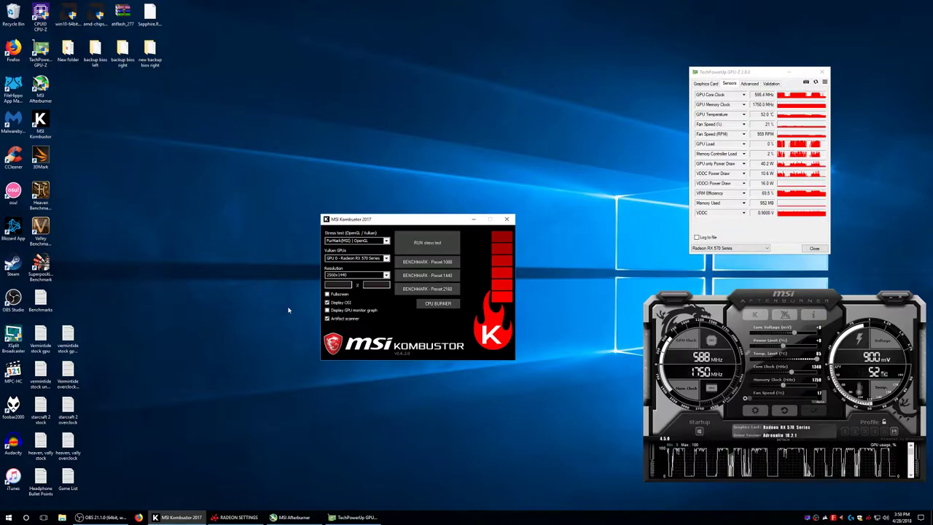
pyautogui.click(430, 247)
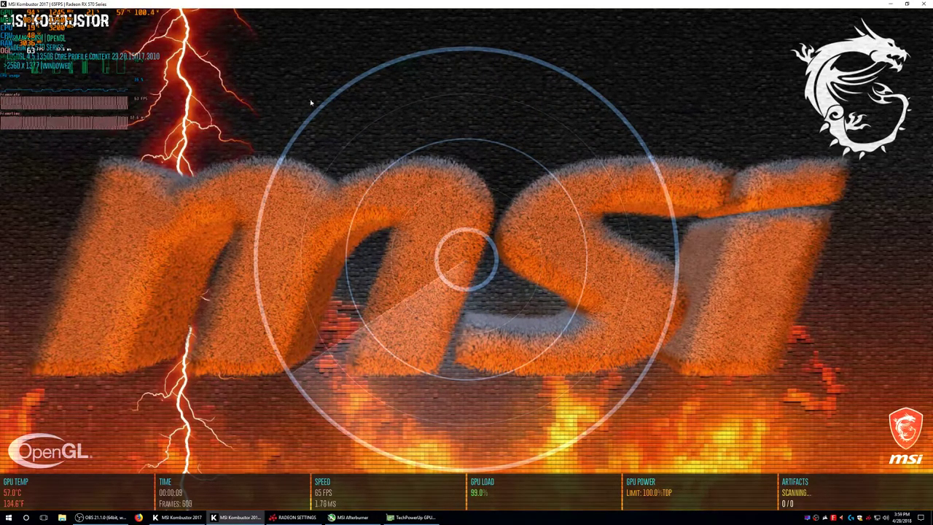
# - Check the VDDC sensor in GPU-Z during the scan and end the Kombustor run after about 37 seconds
pyautogui.click(412, 517)
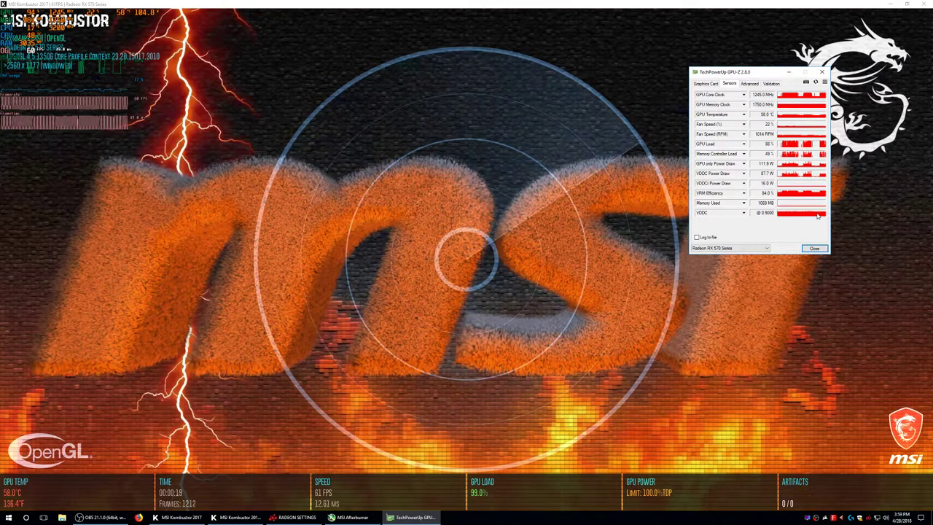
pyautogui.click(498, 5)
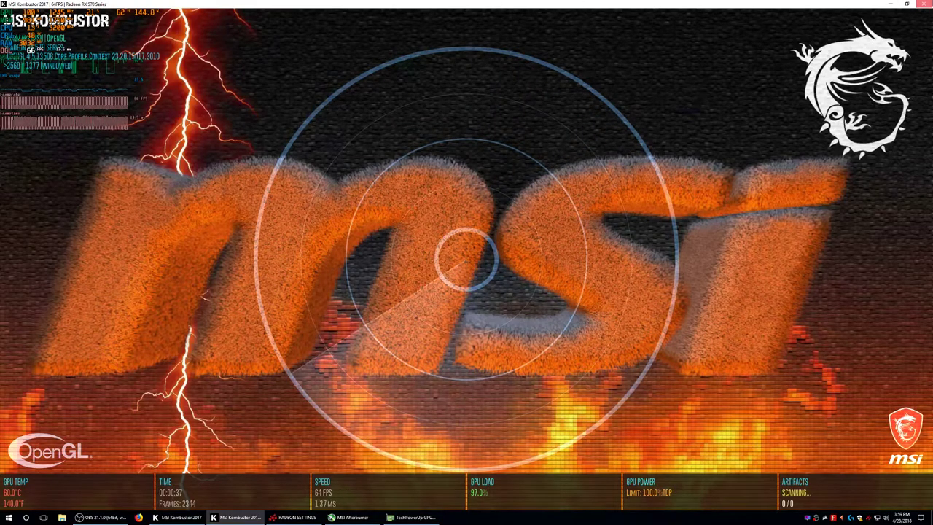
pyautogui.press('Escape')
# - Set the GPU State 7 voltage to 860 mV in WattMan and start a maximized Kombustor artifact scan
pyautogui.click(237, 517)
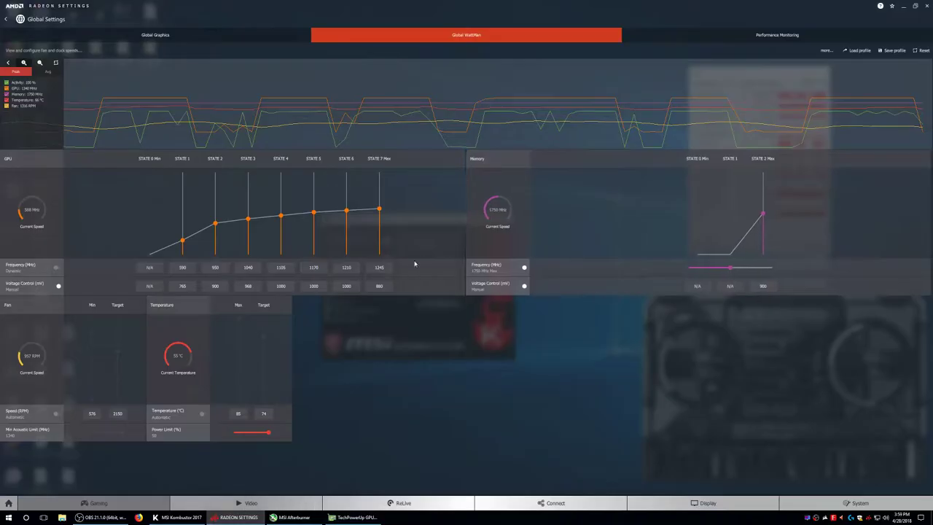
pyautogui.write('1')
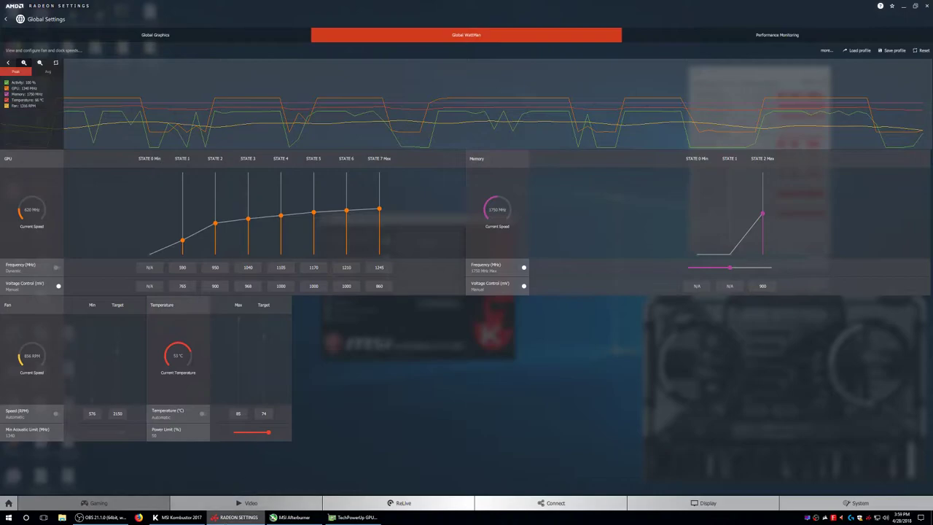
pyautogui.click(388, 289)
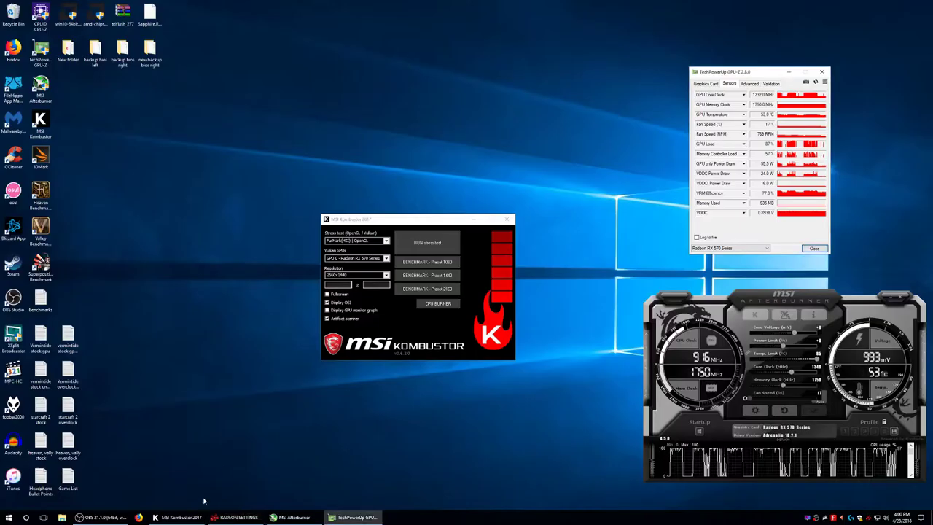
pyautogui.click(432, 237)
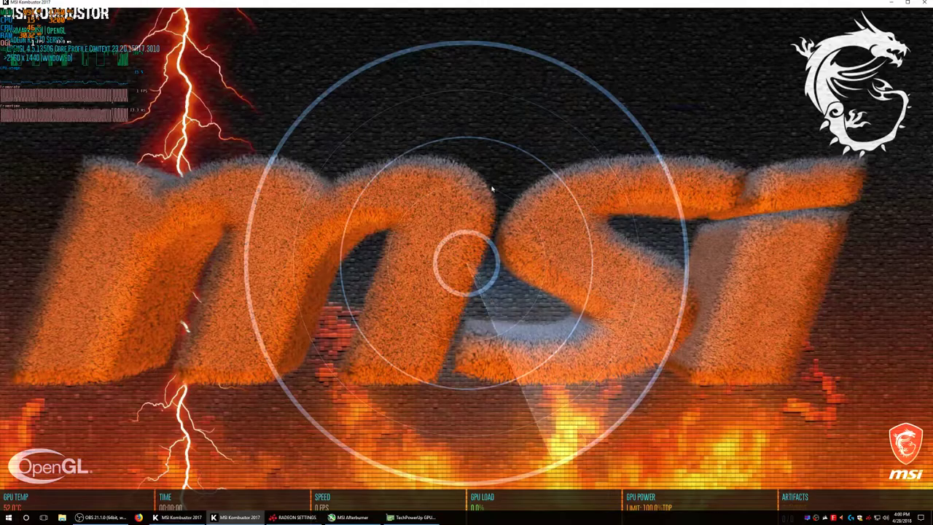
pyautogui.doubleClick(575, 3)
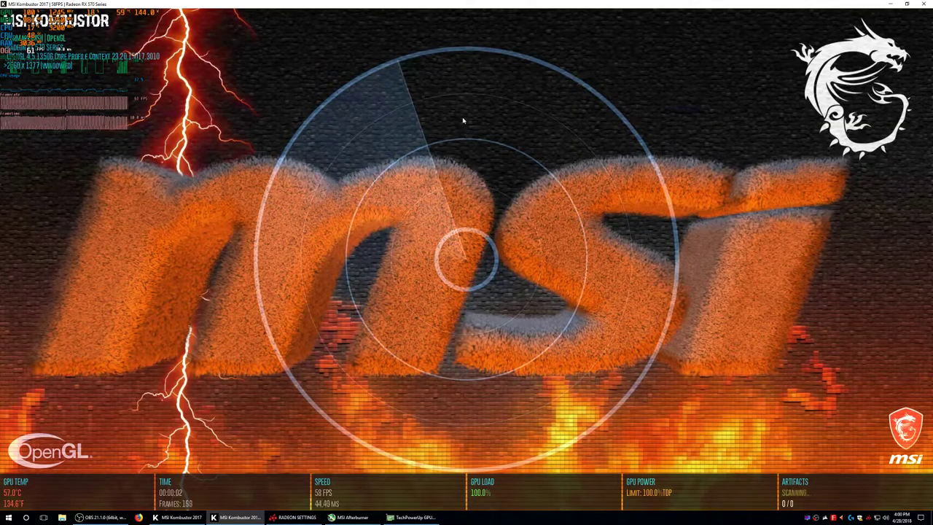
# - Check the VDDC sensor in GPU-Z under load and stop the Kombustor run after about 18 seconds
pyautogui.click(412, 517)
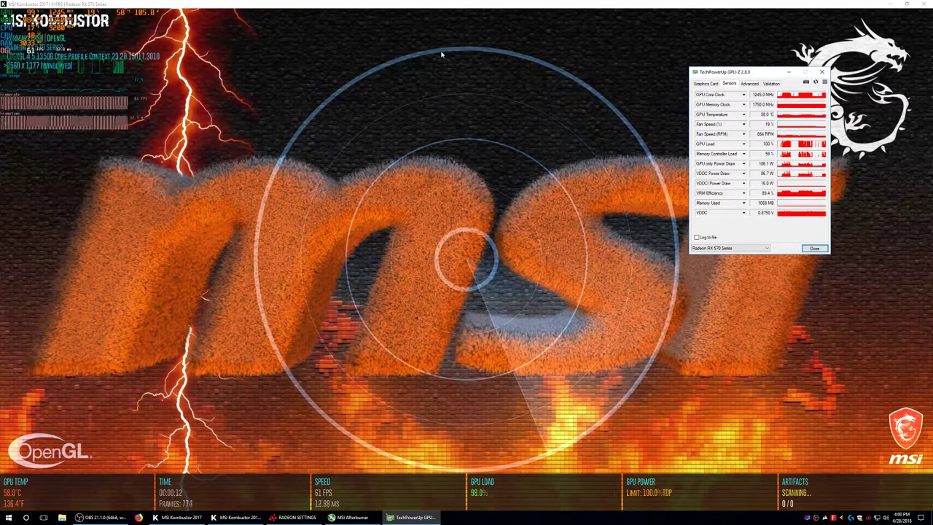
pyautogui.click(400, 5)
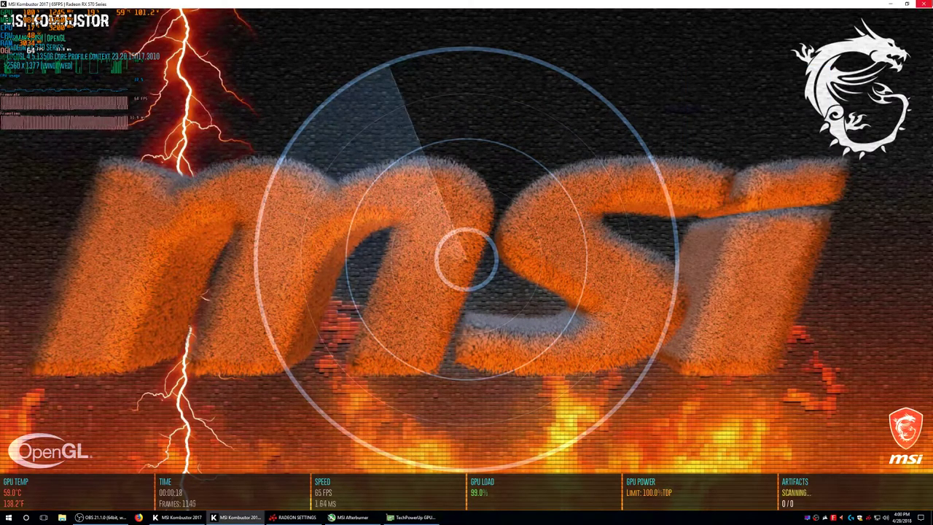
pyautogui.press('Escape')
# - Set the GPU State 7 voltage to 900 mV in WattMan and rerun the Kombustor artifact scan in a maximized window
pyautogui.hotkey('alt', 'Tab')
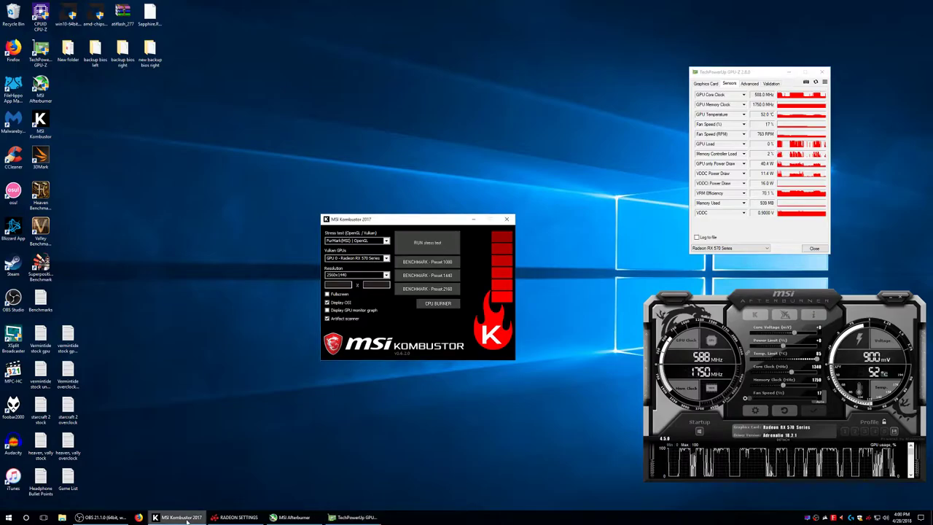
pyautogui.click(436, 248)
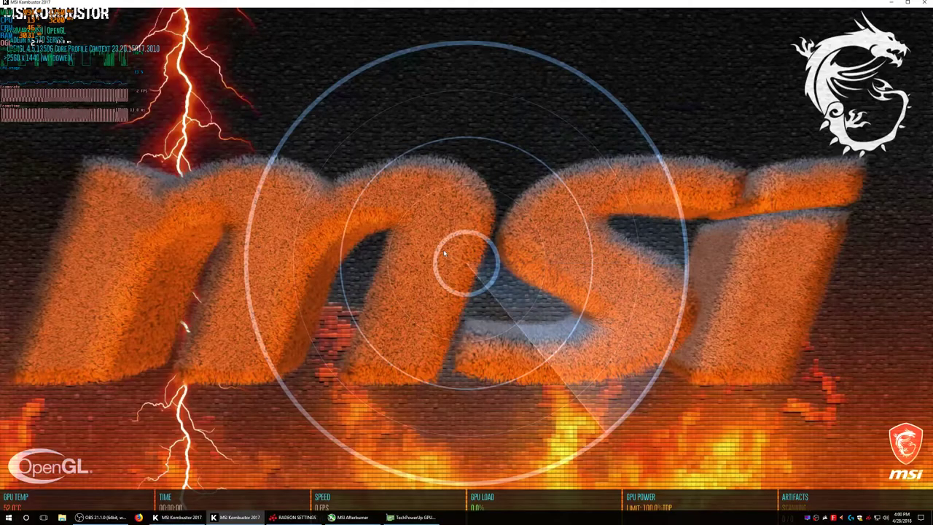
pyautogui.doubleClick(622, 8)
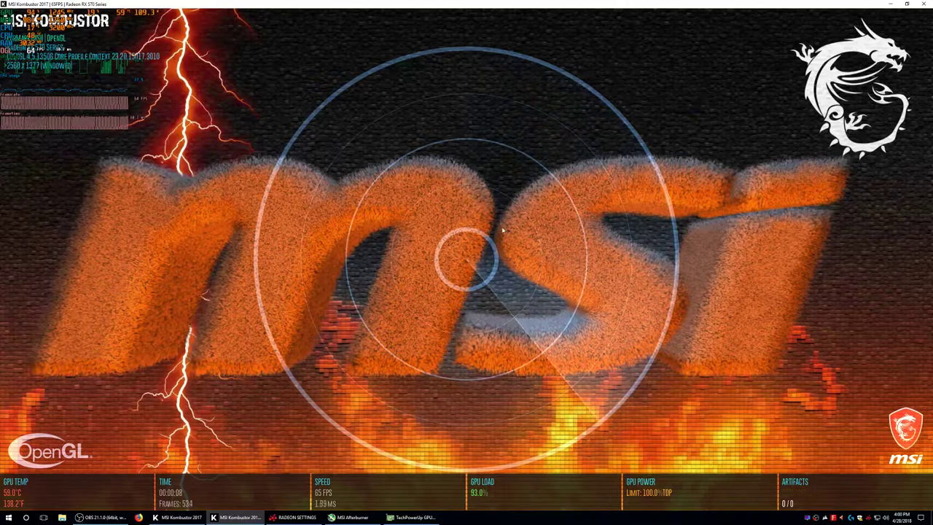
# - Compare the VDDC and power sensors in GPU-Z under load and stop the Kombustor run after about 32 seconds
pyautogui.click(413, 516)
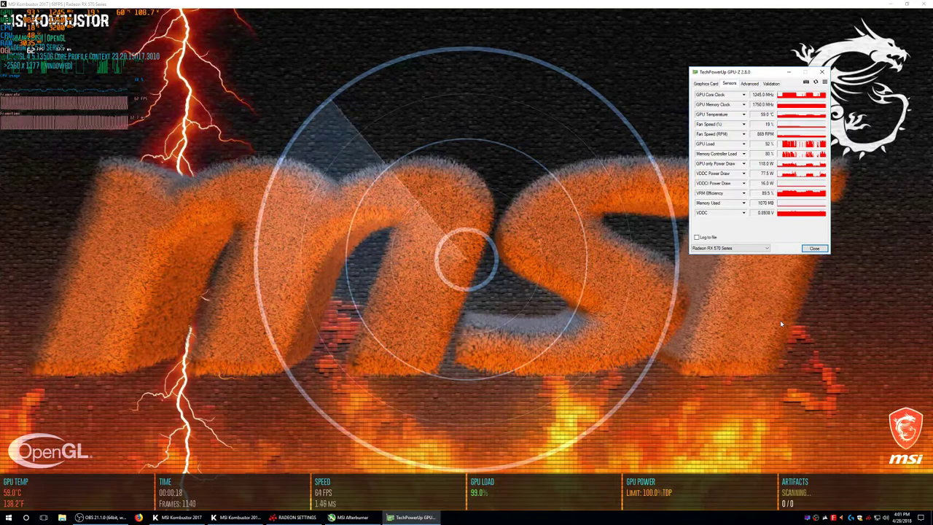
pyautogui.click(838, 207)
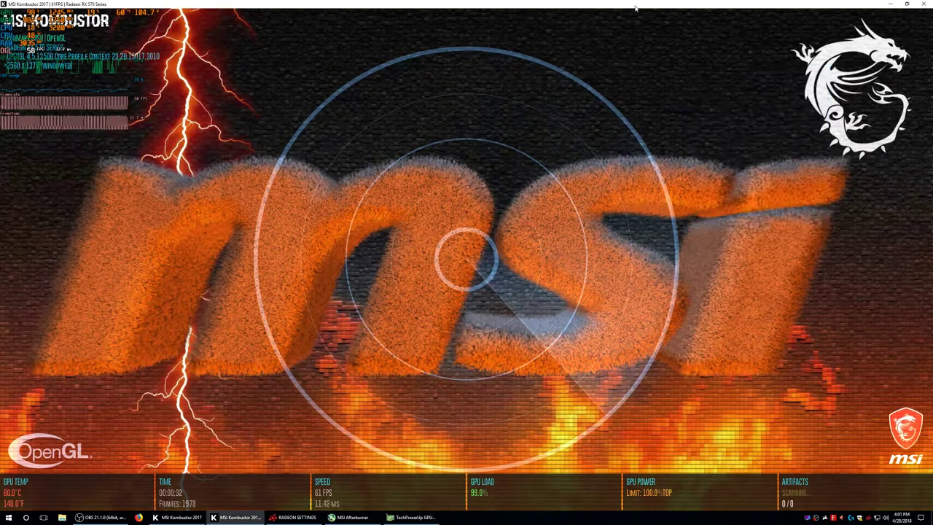
pyautogui.press('Escape')
# - Check the voltage control options in the MSI Afterburner properties and set the core voltage offset to -18 mV
pyautogui.hotkey('alt', 'Tab')
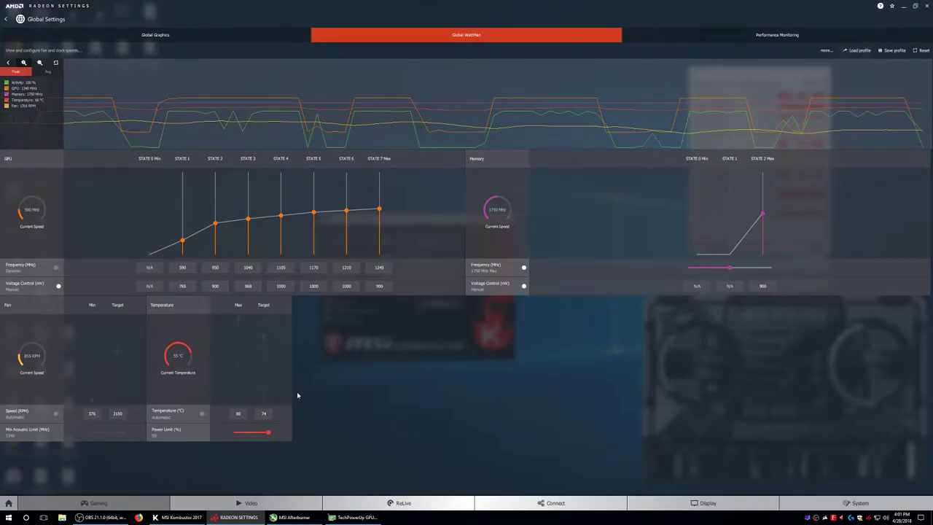
pyautogui.hotkey('alt', 'Tab')
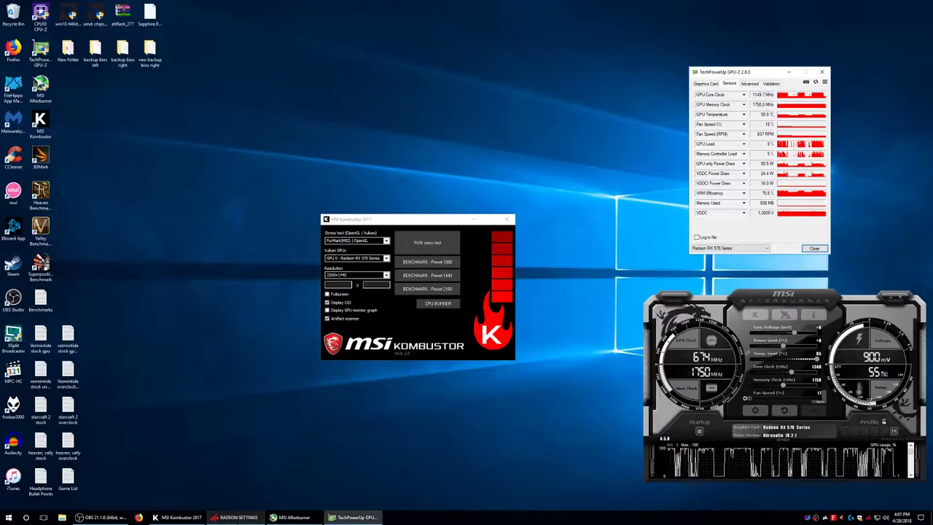
pyautogui.click(754, 411)
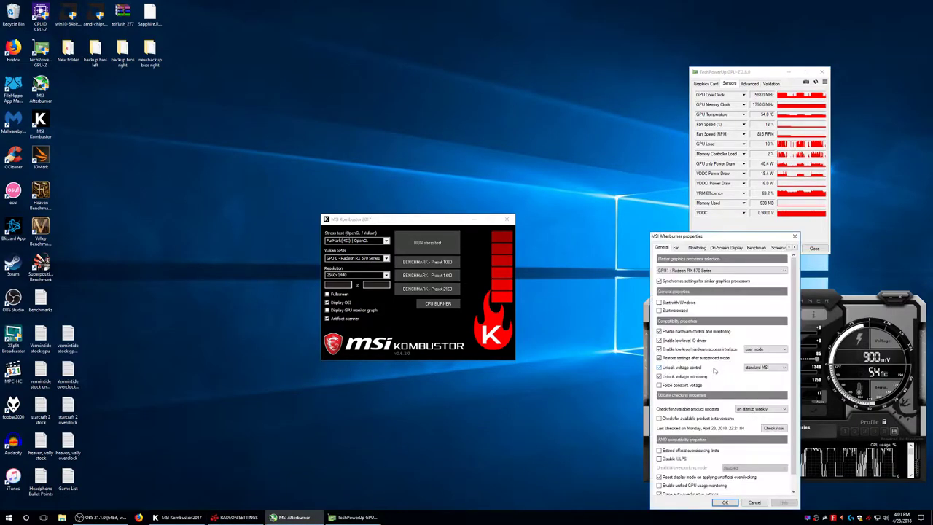
pyautogui.click(725, 503)
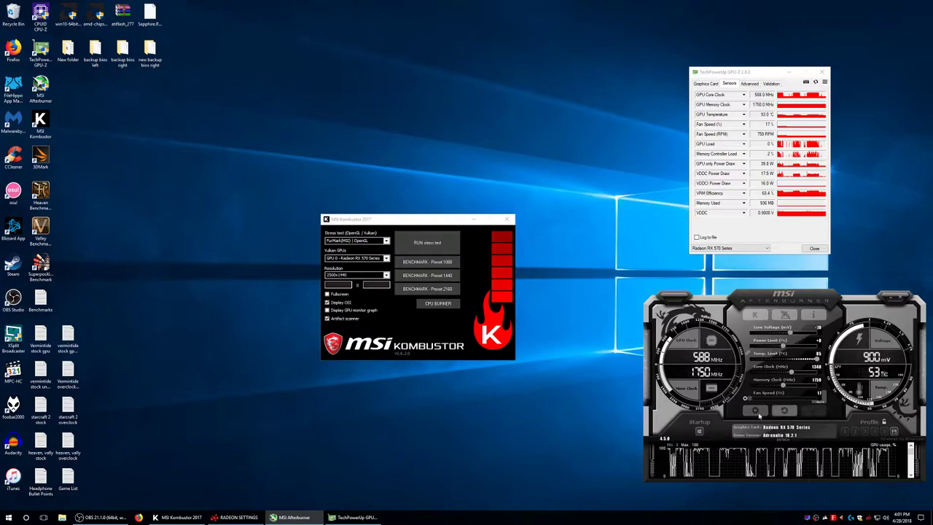
# - Check the GPU state voltages in WattMan, run the maximized Kombustor artifact scan and stop it after about 5 seconds
pyautogui.hotkey('alt', 'Tab')
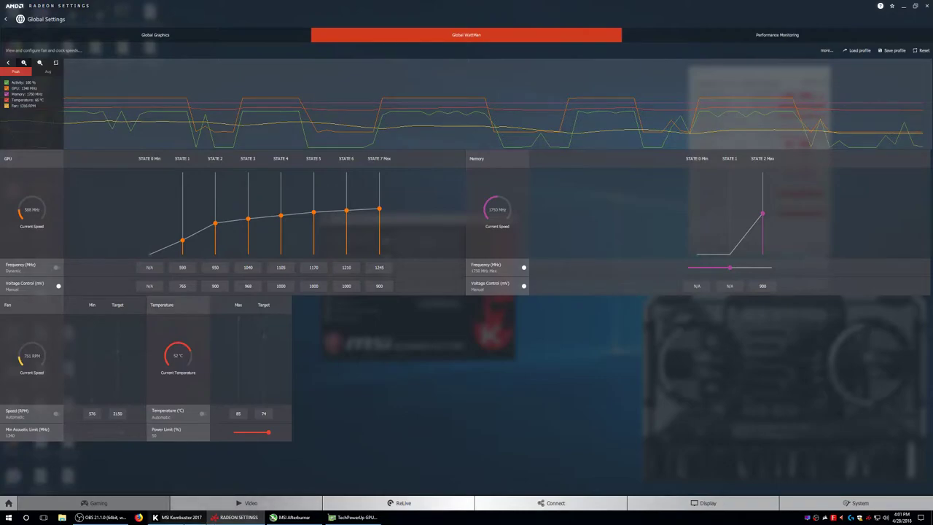
pyautogui.click(184, 517)
pyautogui.click(429, 243)
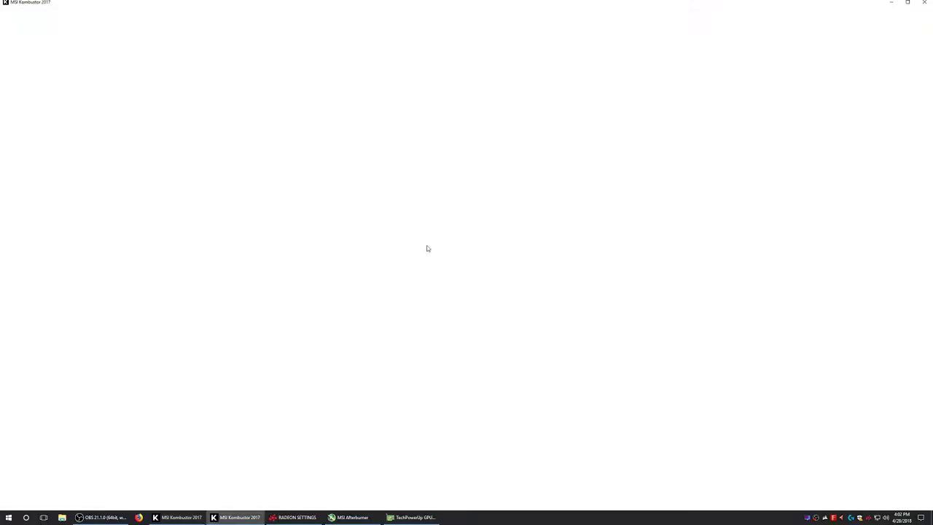
pyautogui.doubleClick(441, 8)
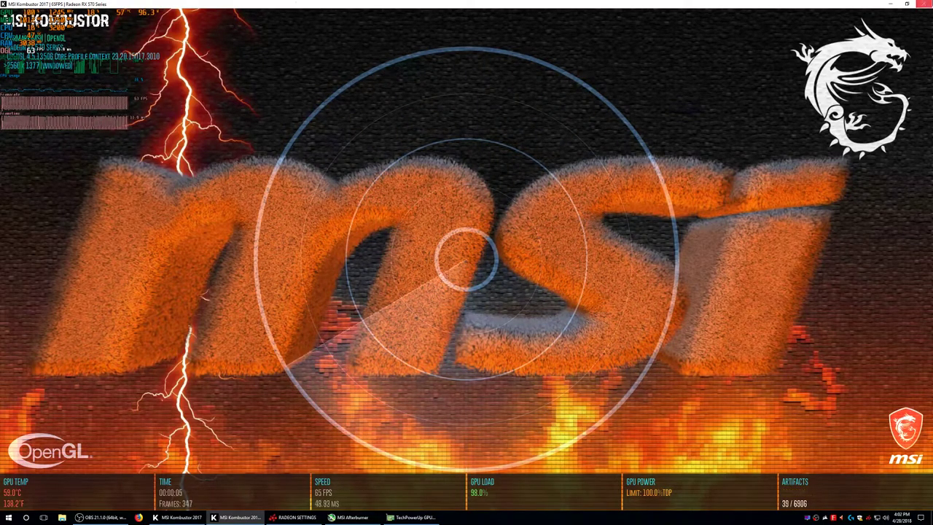
pyautogui.press('Escape')
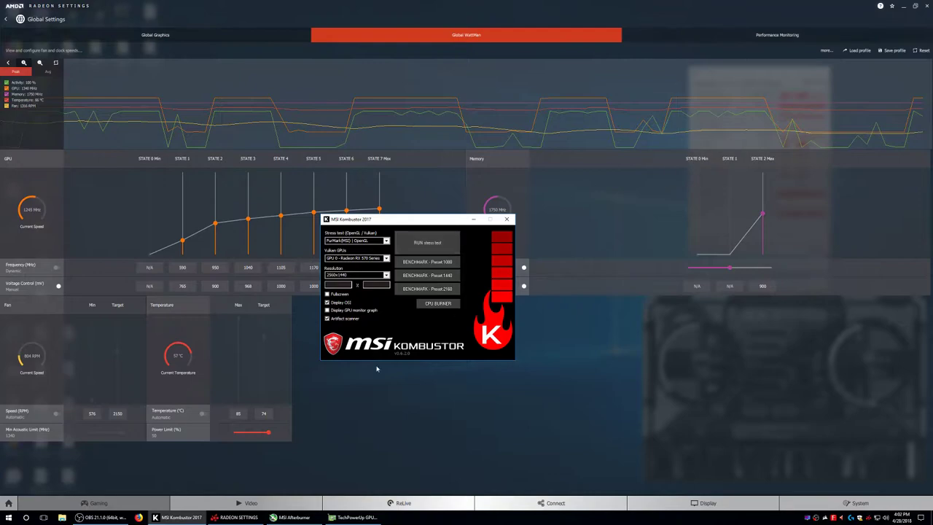
# - Open the GPU State 7 voltage for editing in WattMan and return to the Afterburner and Kombustor windows
pyautogui.click(237, 516)
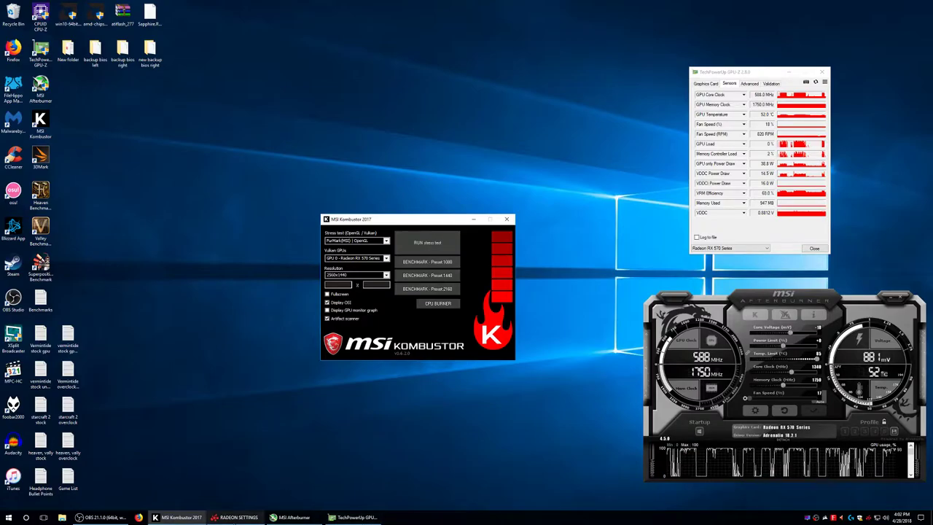
pyautogui.click(234, 517)
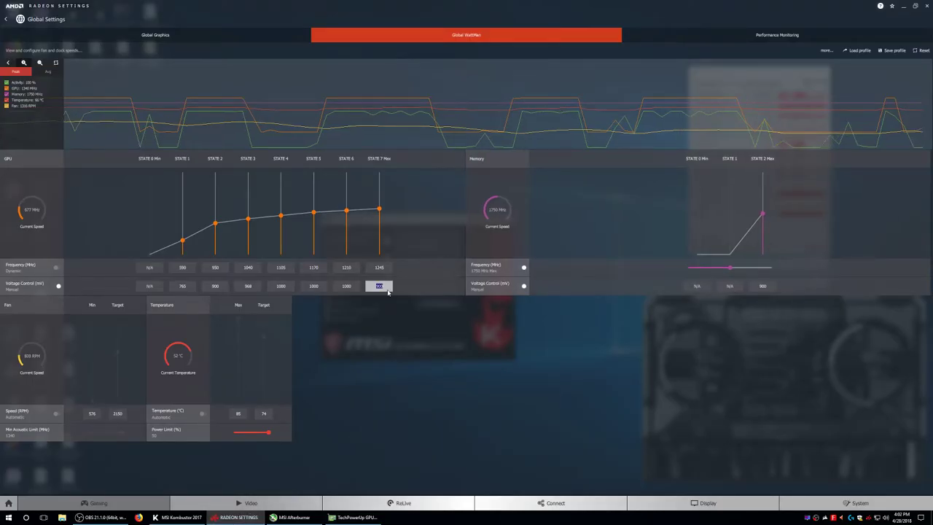
pyautogui.click(237, 515)
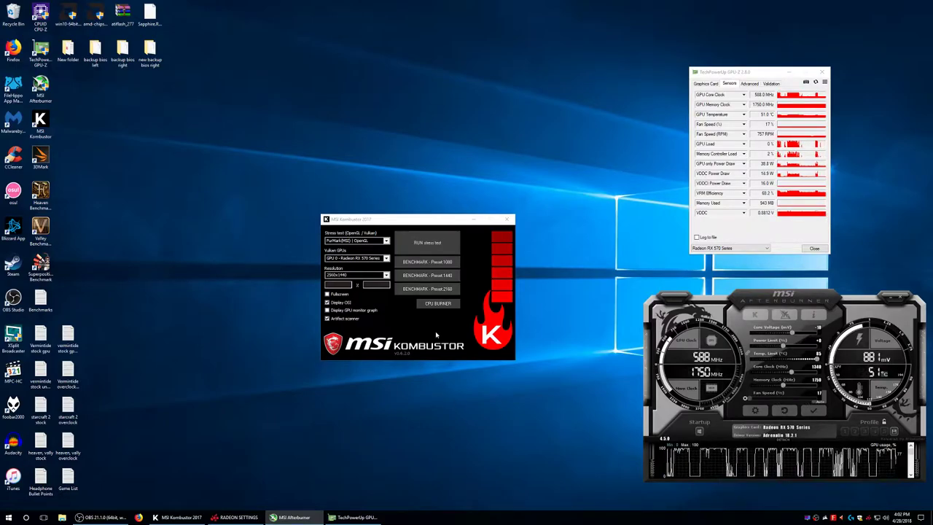
# - Rerun the Kombustor artifact scan twice for a few seconds, setting the Afterburner core voltage offset to -6 mV between the runs
pyautogui.click(437, 246)
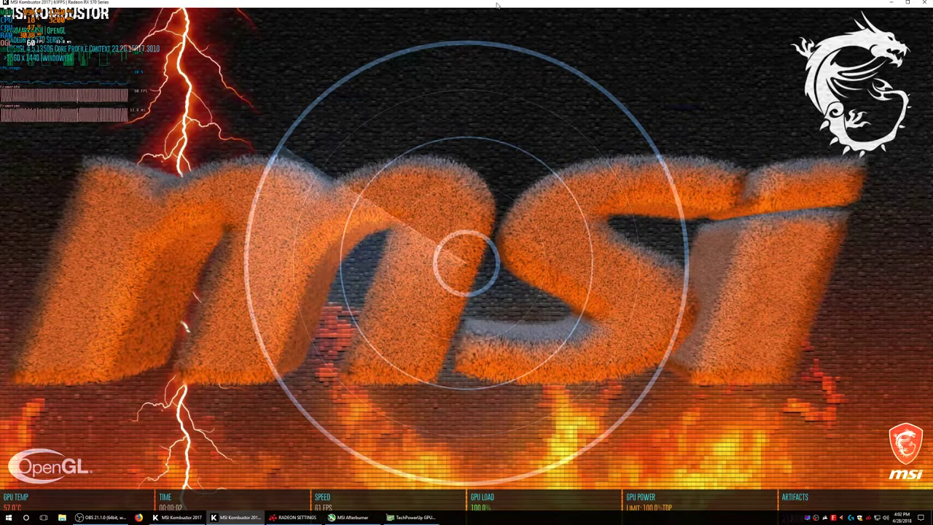
pyautogui.click(908, 3)
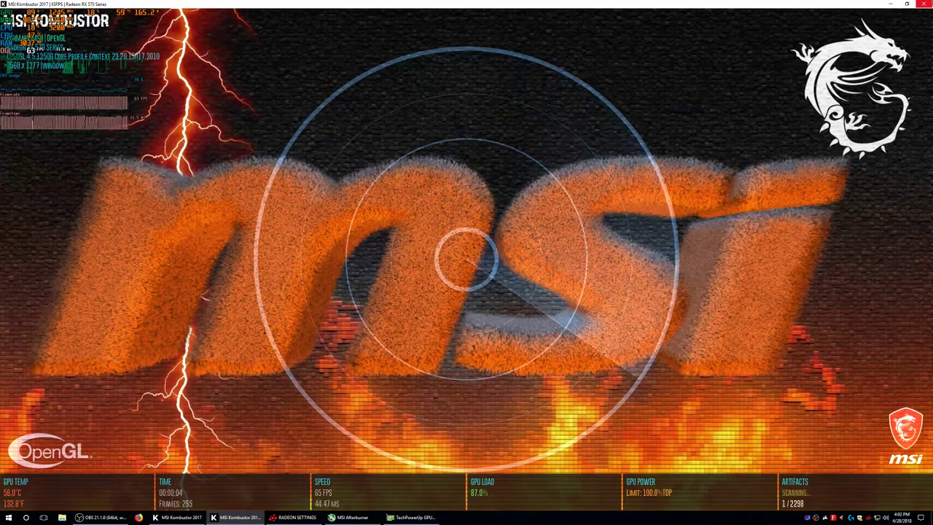
pyautogui.click(924, 4)
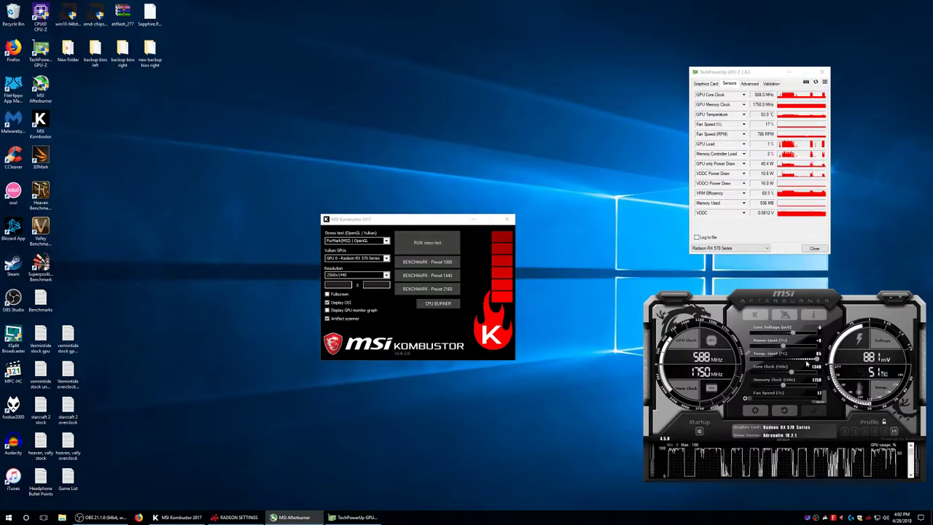
pyautogui.click(433, 247)
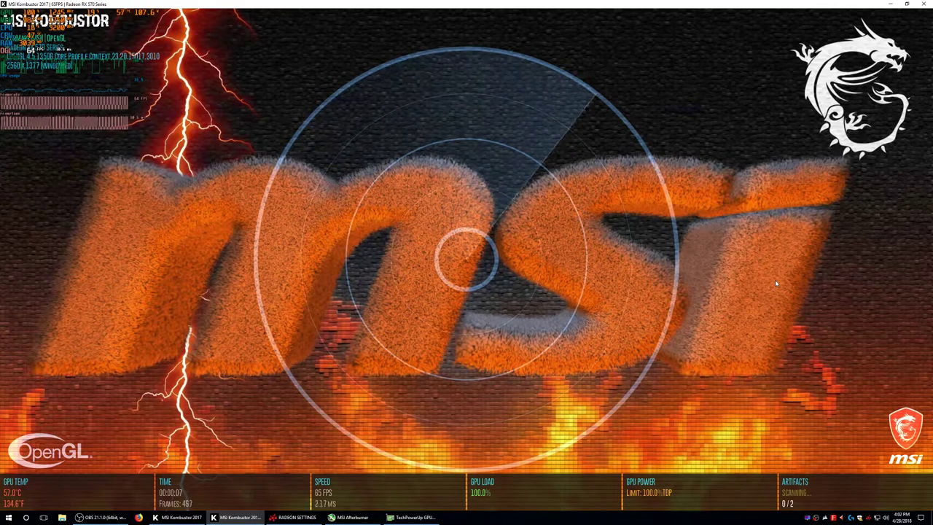
pyautogui.press('Escape')
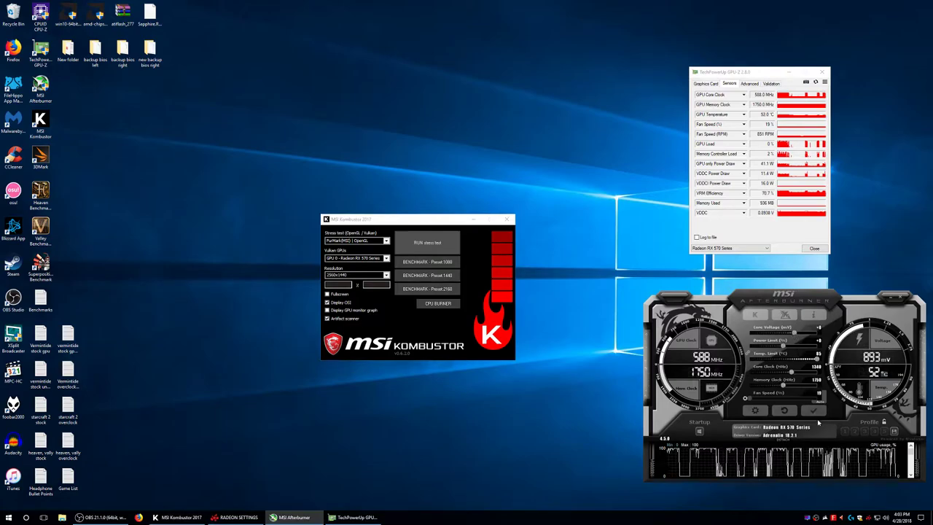
# - Set the core voltage offset to +0 mV in MSI Afterburner and start a maximized Kombustor artifact scan
pyautogui.click(434, 242)
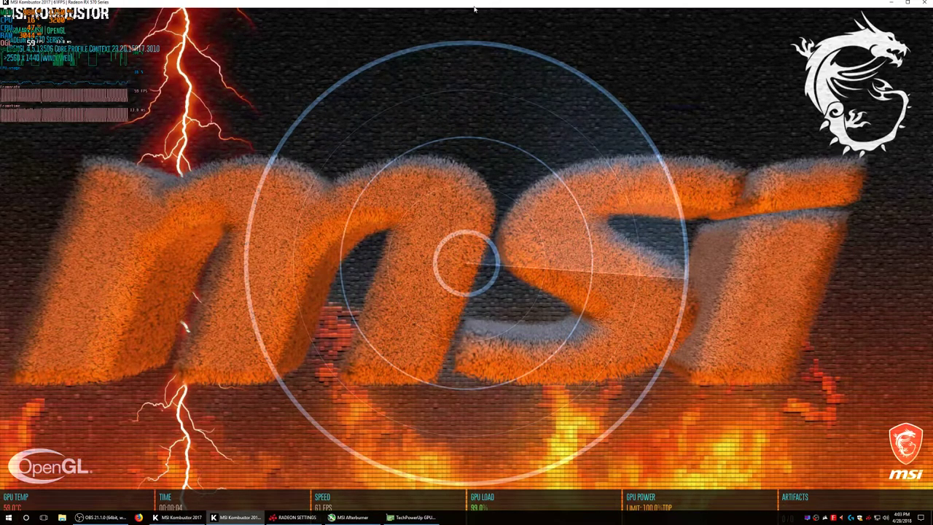
pyautogui.doubleClick(493, 3)
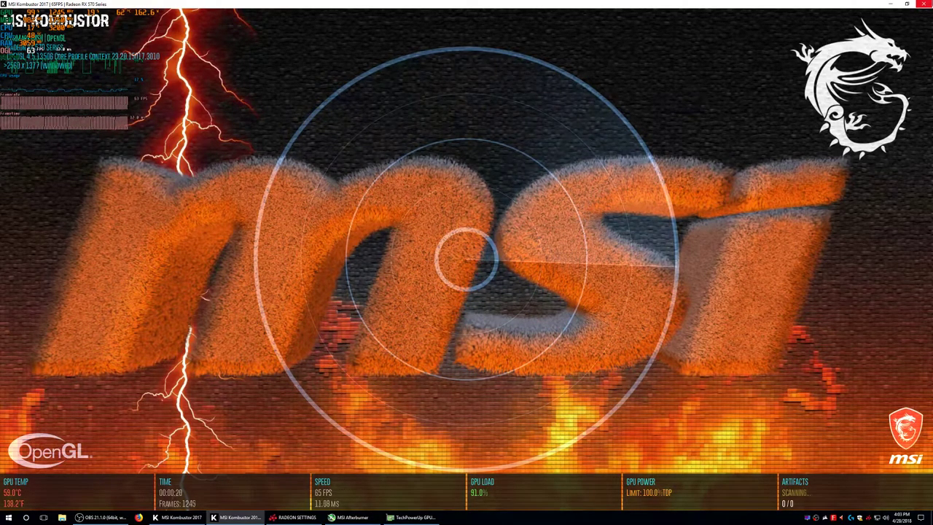
# - Stop the running scan, set the GPU State 7 frequency to 1450 MHz in WattMan and start a maximized Kombustor artifact scan
pyautogui.press('Escape')
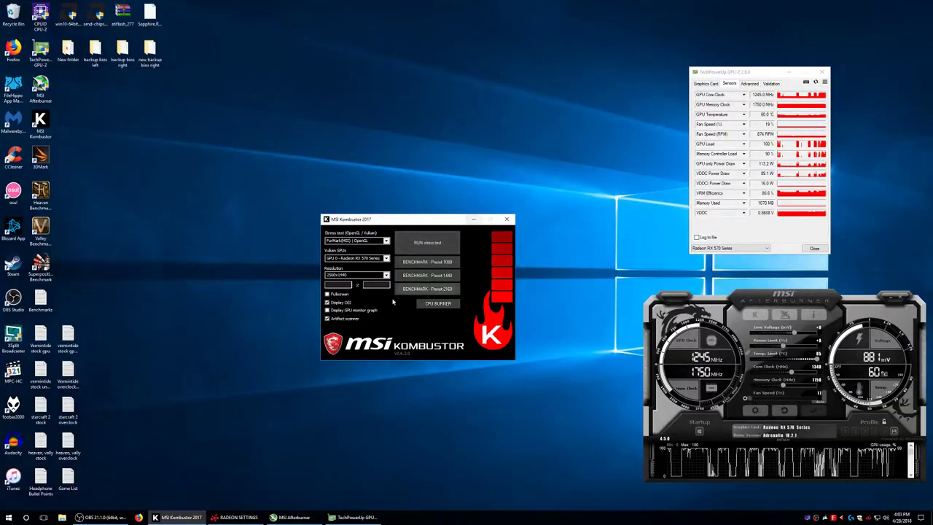
pyautogui.click(235, 517)
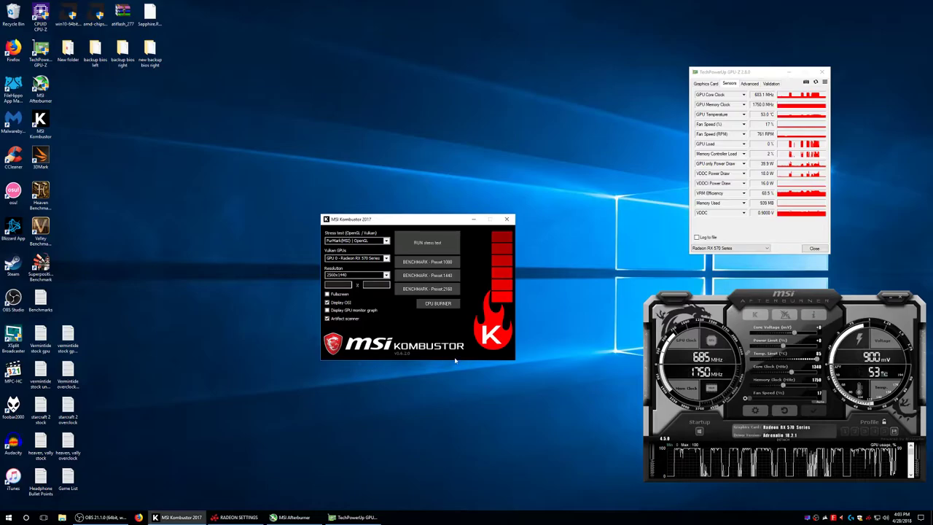
pyautogui.click(432, 248)
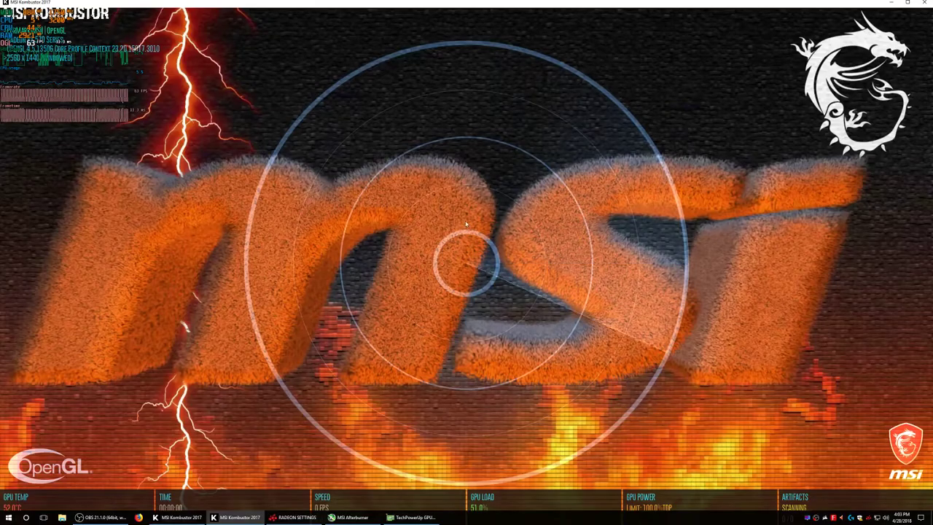
pyautogui.doubleClick(576, 3)
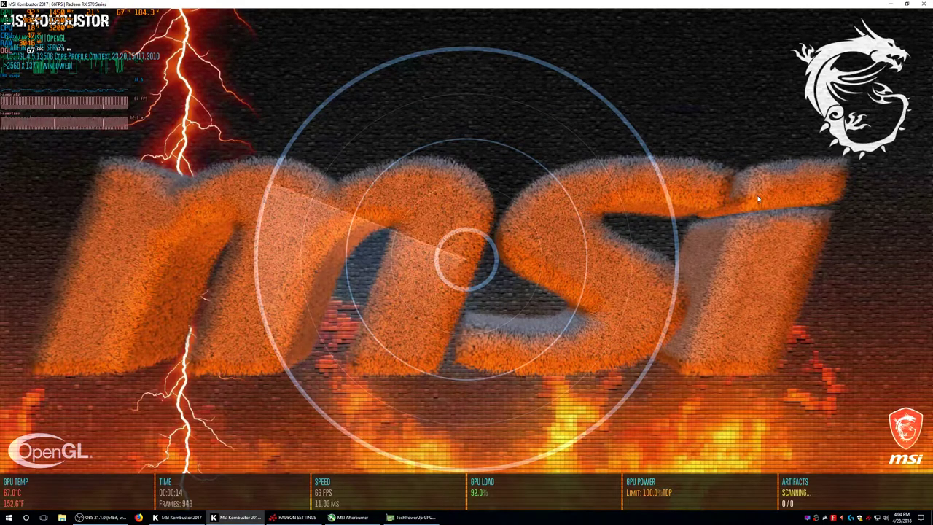
# - Check the GPU-Z sensors during the 1450 MHz artifact scan and stop the scan after about 46 seconds
pyautogui.click(426, 513)
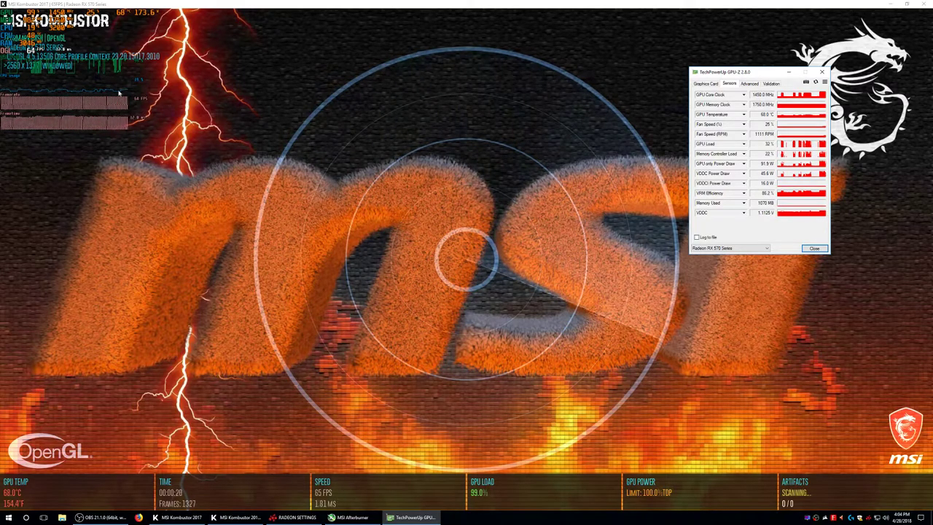
pyautogui.click(475, 7)
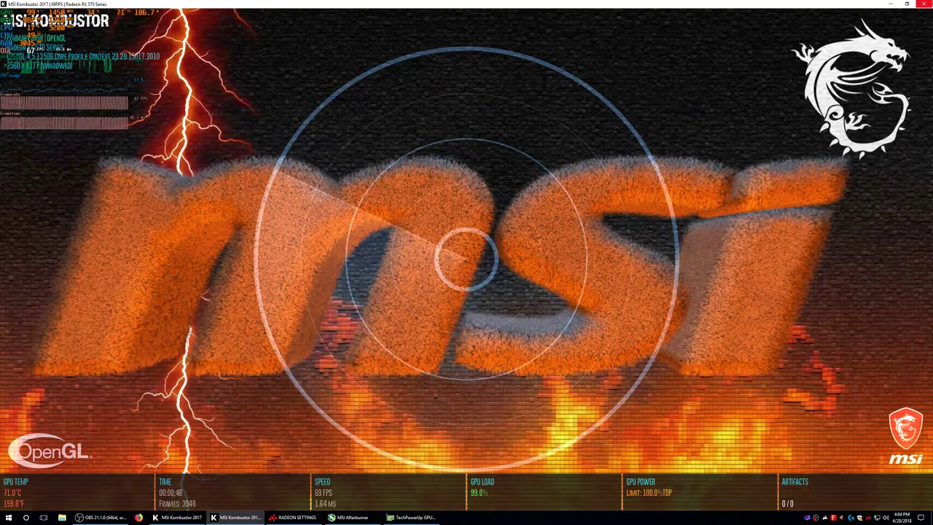
pyautogui.press('Escape')
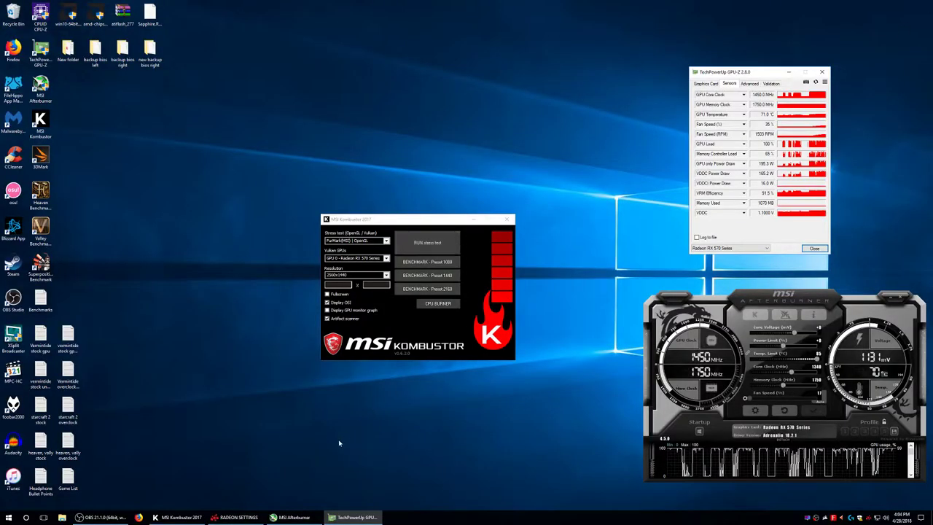
# - Set the GPU State 7 voltage to 1130 mV in WattMan and rerun the Kombustor artifact scan
pyautogui.hotkey('alt', 'Tab')
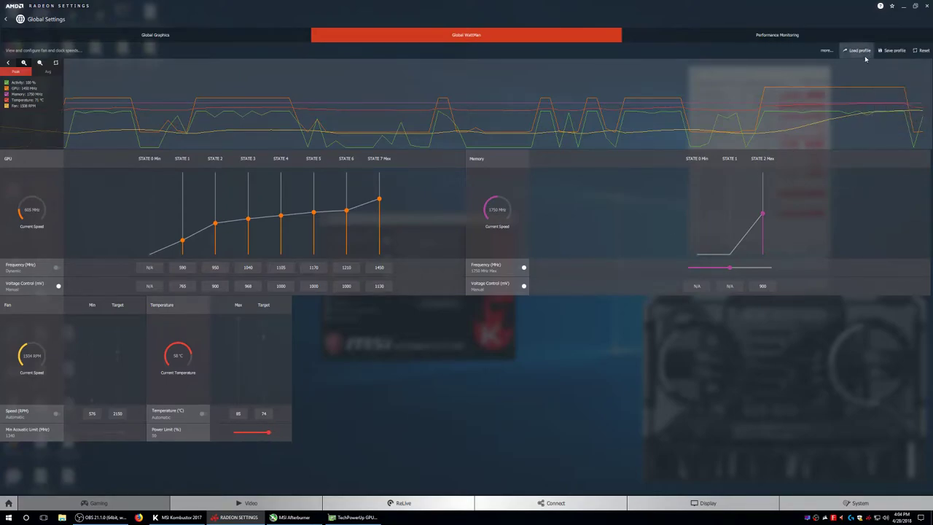
pyautogui.click(250, 516)
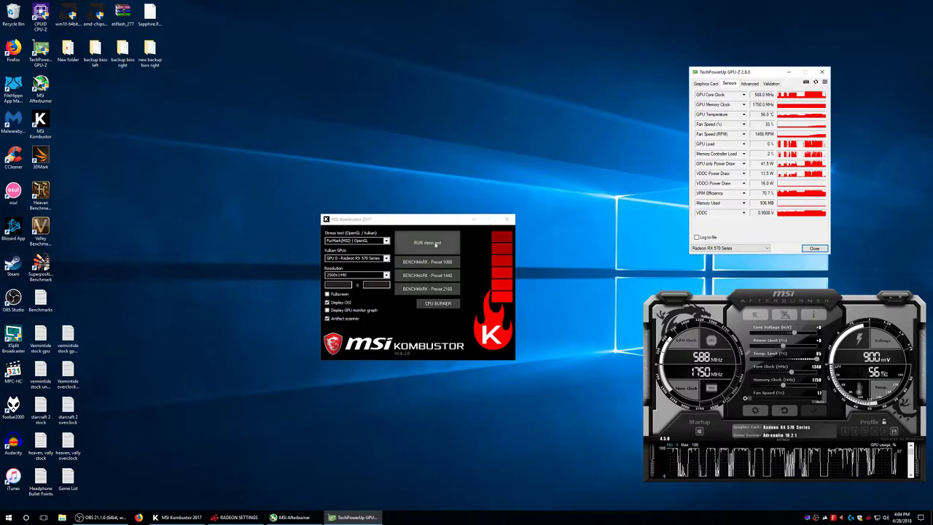
pyautogui.click(436, 244)
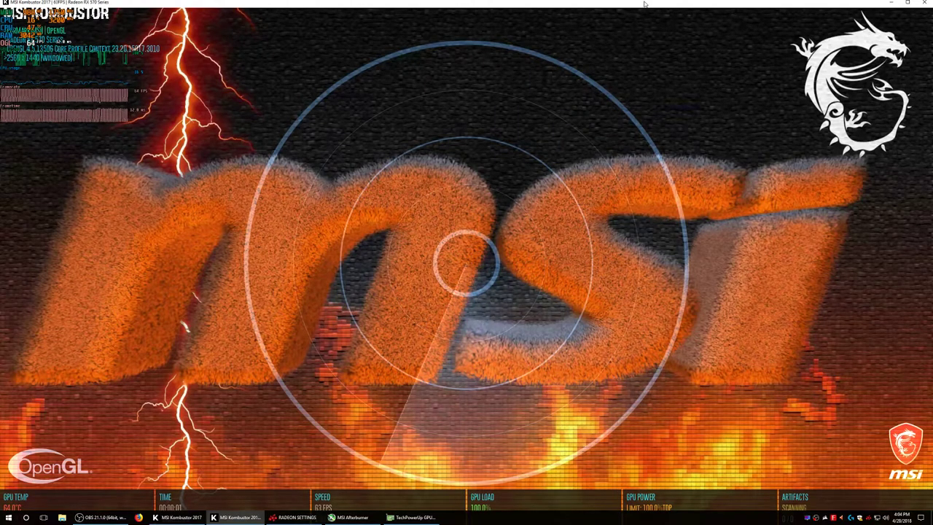
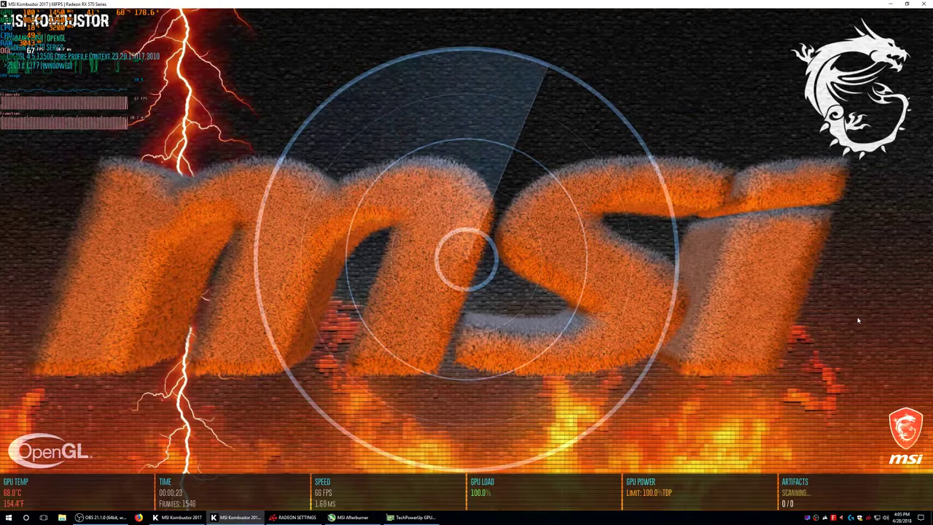
# - Compare the GPU-Z and MSI Afterburner voltage readings during the scan, watch the scan again and put its window away
pyautogui.click(185, 518)
pyautogui.click(412, 518)
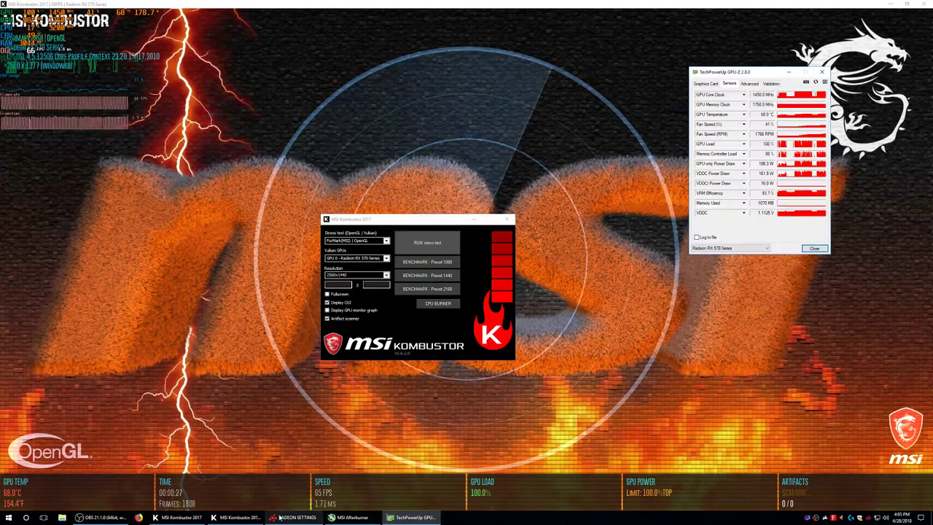
pyautogui.click(412, 517)
pyautogui.click(352, 517)
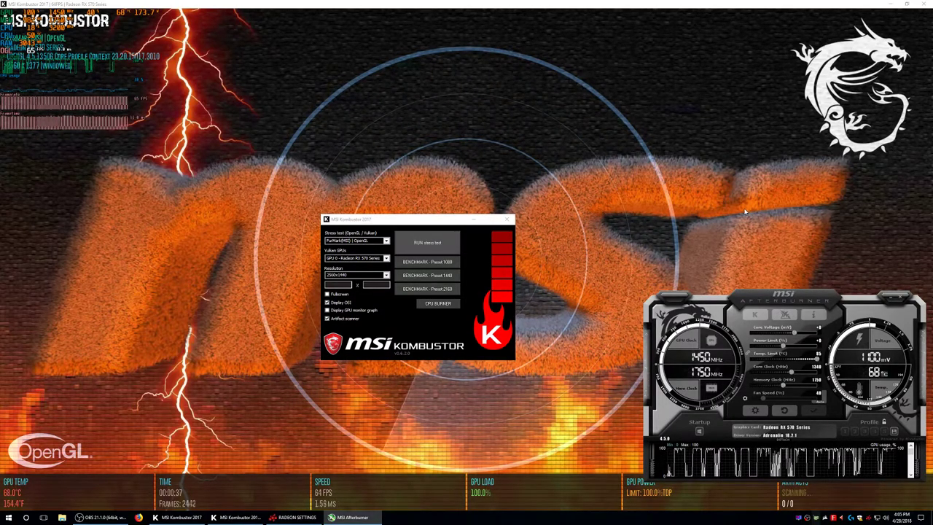
pyautogui.click(745, 171)
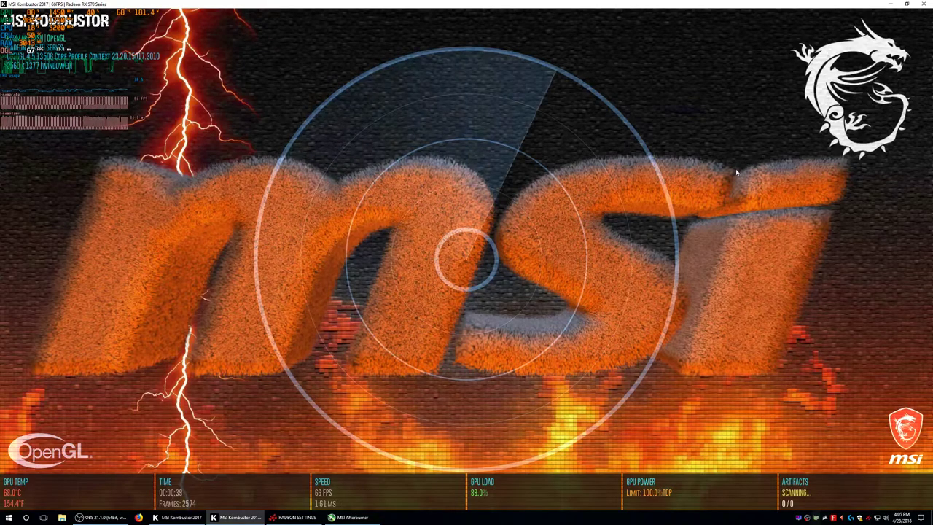
pyautogui.click(236, 517)
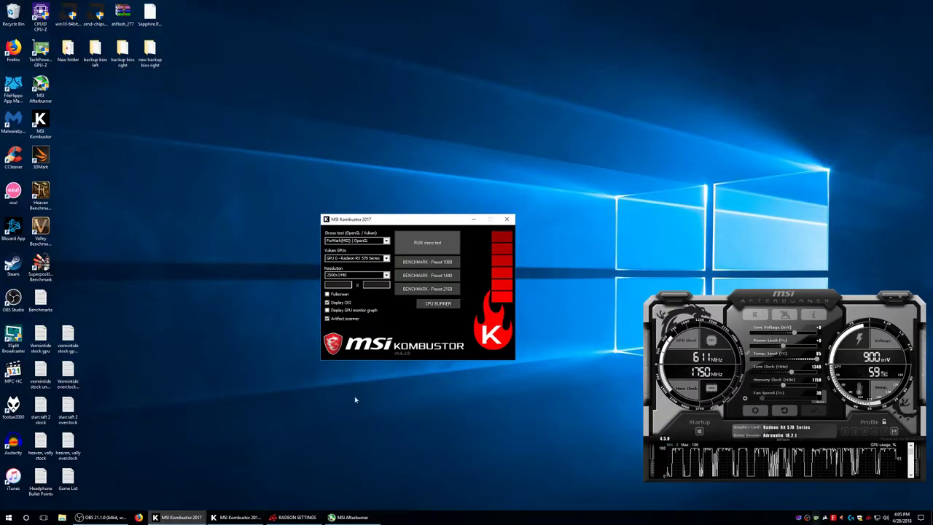
# - Apply a GPU State 7 voltage of 1110 mV in WattMan and return to the desktop windows
pyautogui.click(294, 516)
pyautogui.click(297, 517)
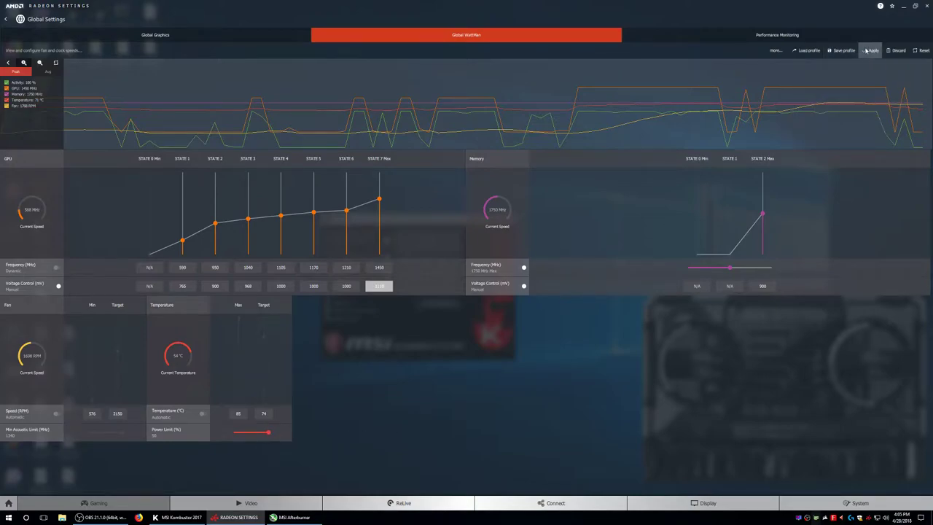
pyautogui.click(239, 516)
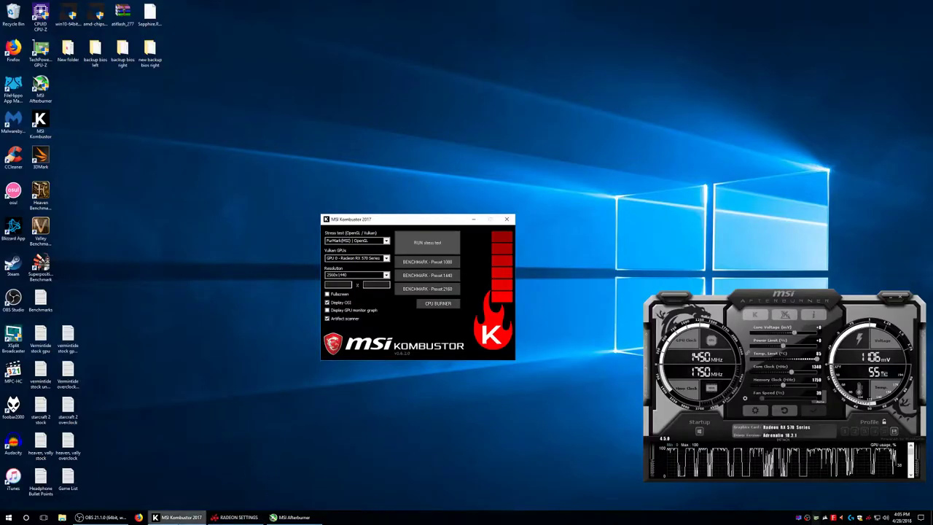
# - Bring back the Kombustor main window and start a new artifact scan at 1450 MHz
pyautogui.click(229, 519)
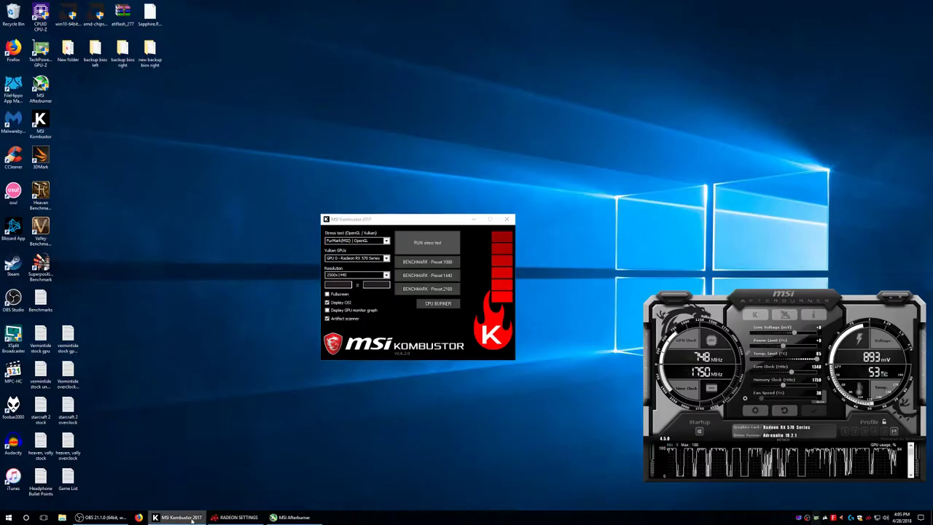
pyautogui.click(181, 517)
pyautogui.click(189, 520)
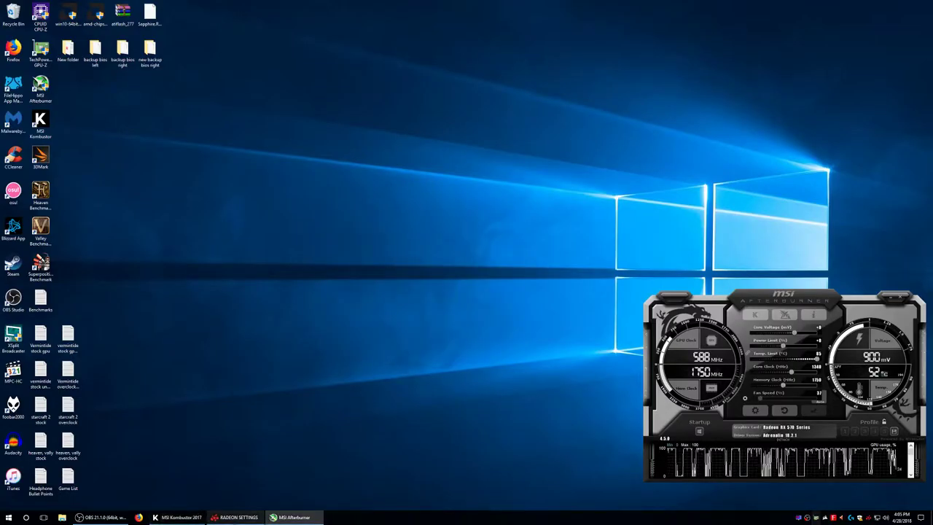
pyautogui.click(229, 517)
pyautogui.click(233, 517)
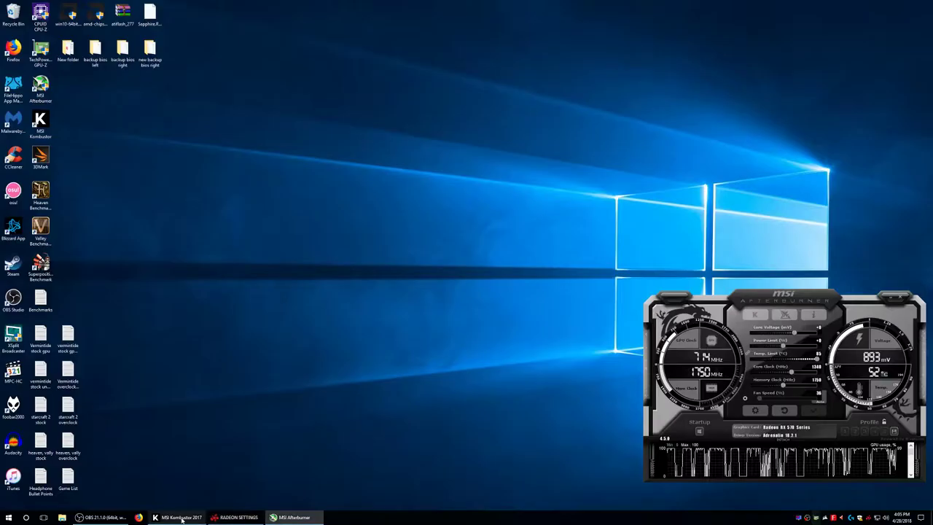
pyautogui.click(181, 518)
pyautogui.click(428, 244)
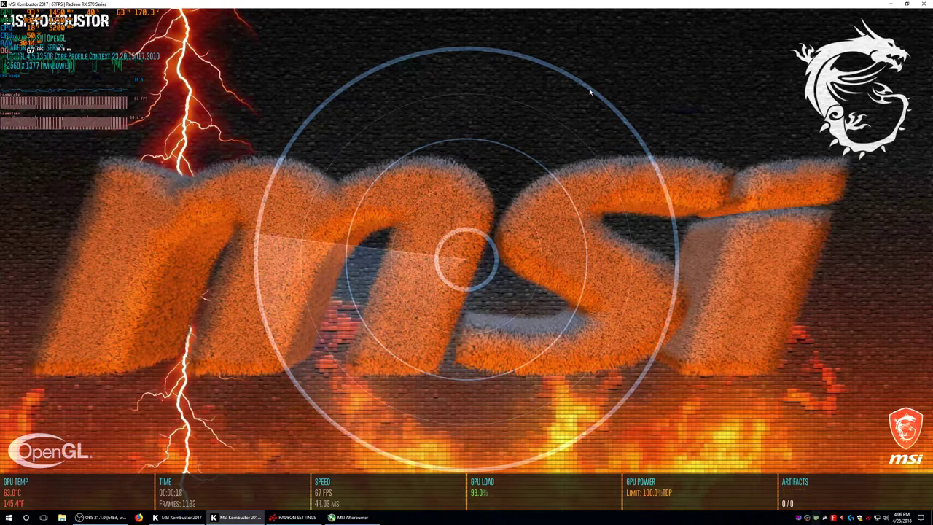
# - Check the core voltage in MSI Afterburner and GPU-Z during the scan and stop the scan after about 46 seconds
pyautogui.click(348, 517)
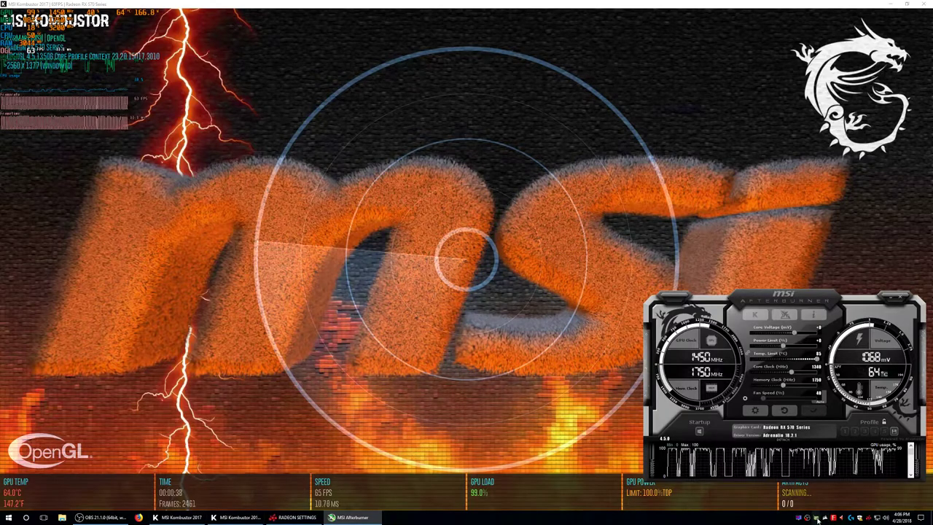
pyautogui.click(818, 518)
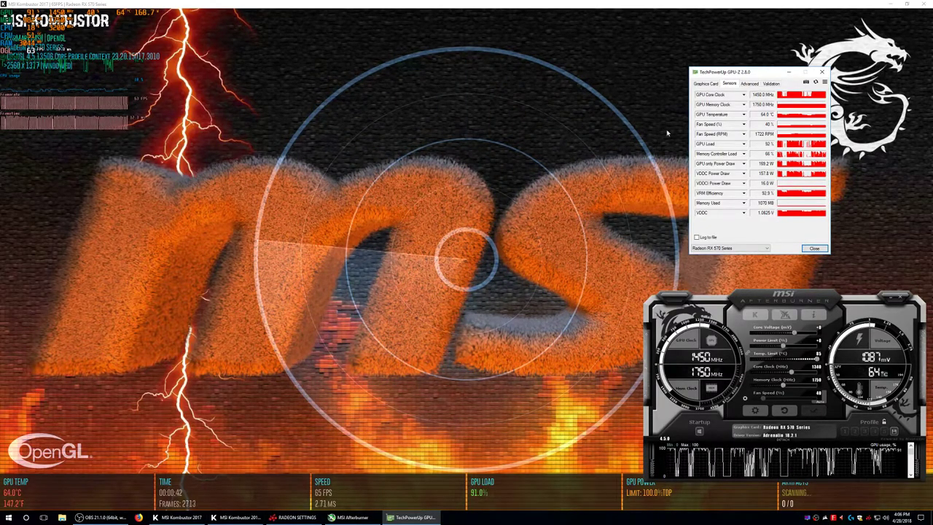
pyautogui.click(541, 8)
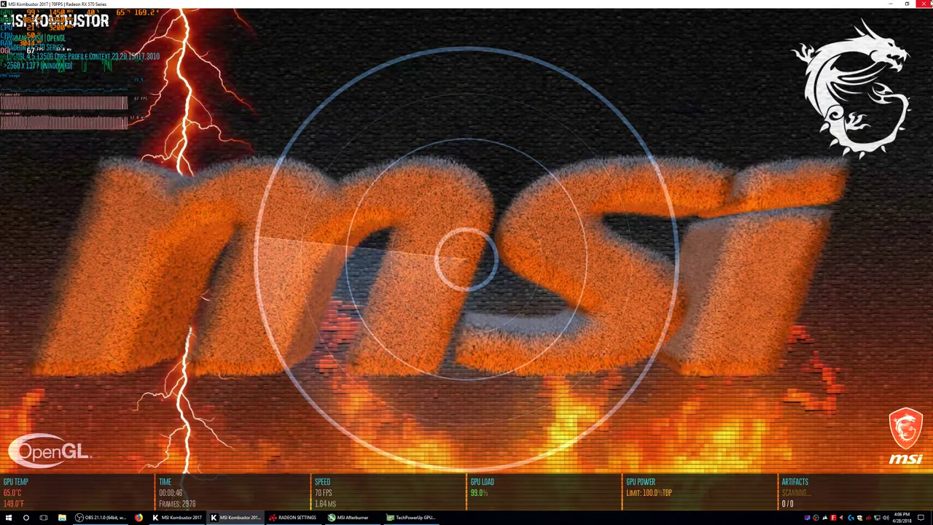
pyautogui.press('Escape')
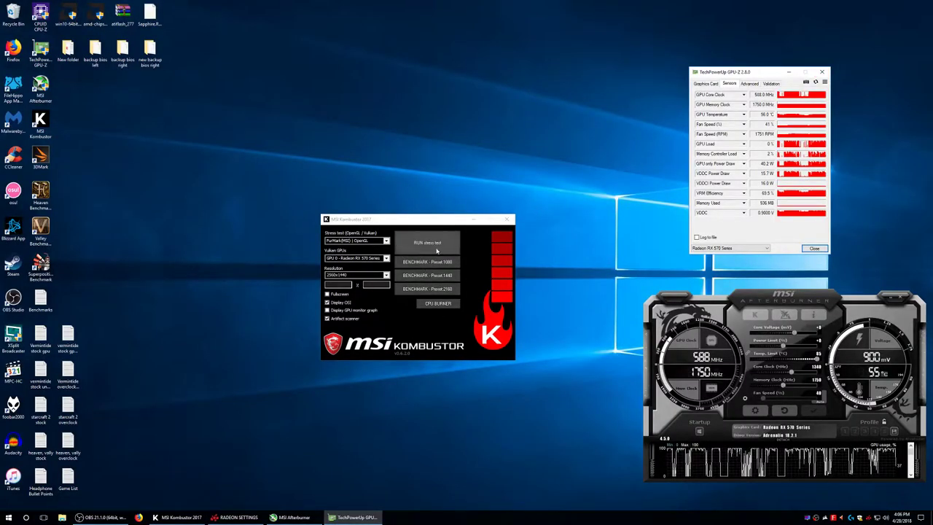
# - Set the GPU State 7 voltage to 1090 mV in WattMan and start a maximized Kombustor artifact scan
pyautogui.click(239, 517)
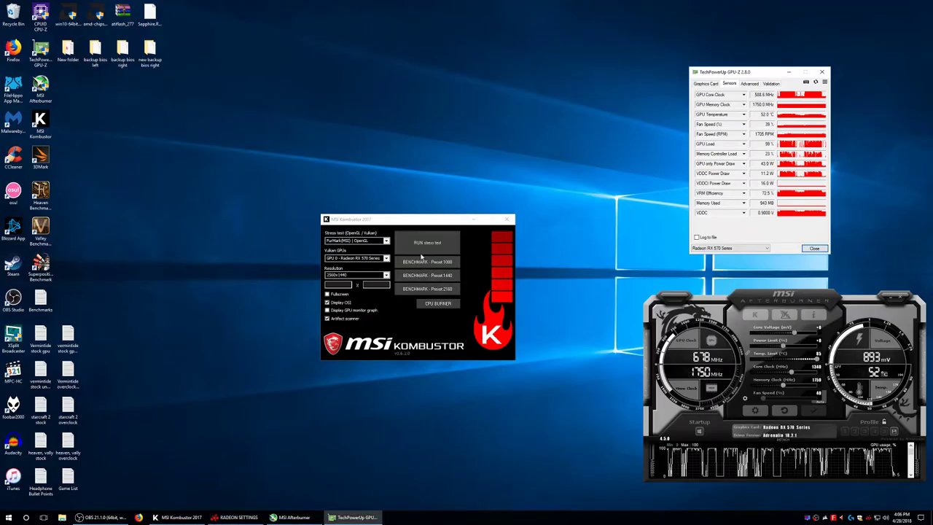
pyautogui.click(427, 242)
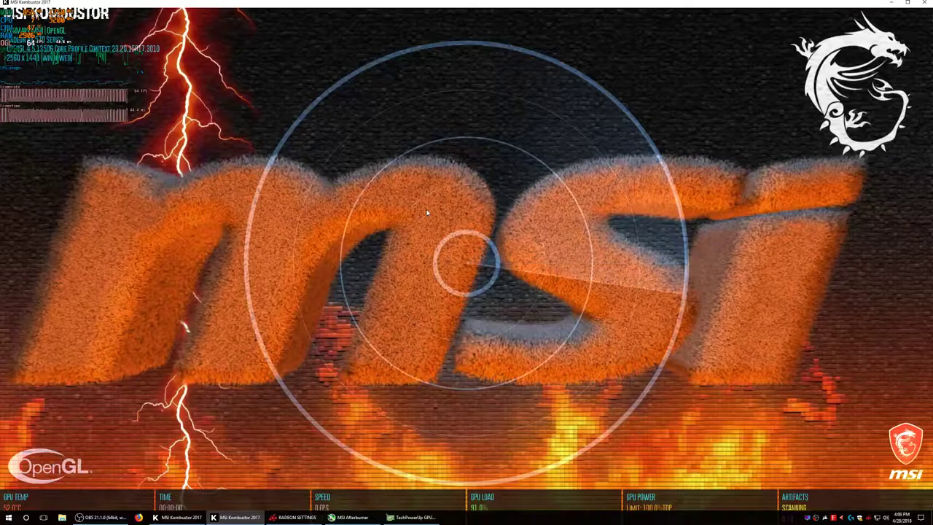
pyautogui.doubleClick(481, 6)
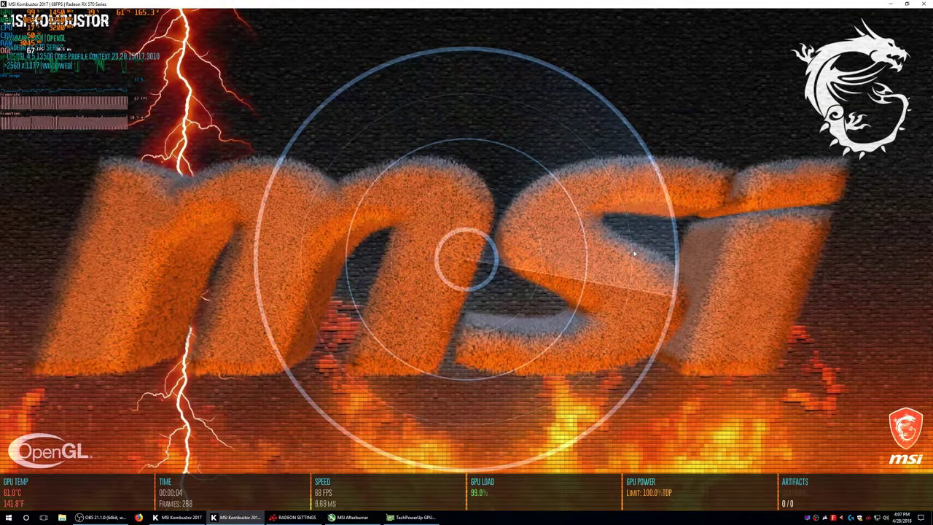
# - Check the GPU-Z and MSI Afterburner voltage readings against the WattMan state voltages while the scan runs
pyautogui.click(415, 518)
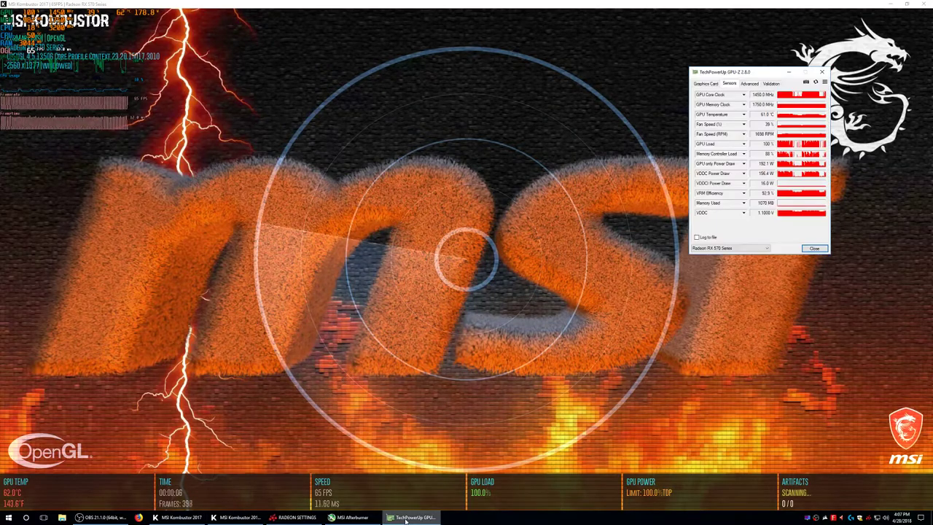
pyautogui.click(352, 517)
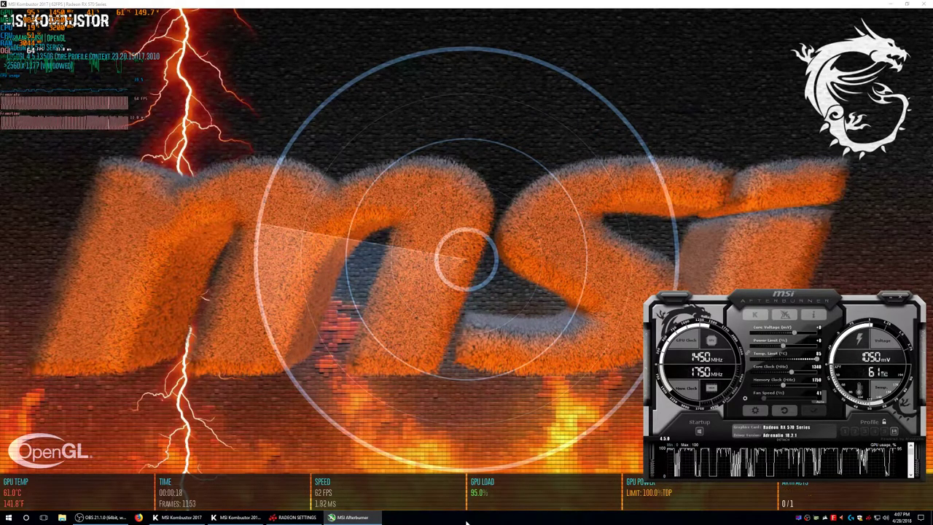
pyautogui.click(295, 517)
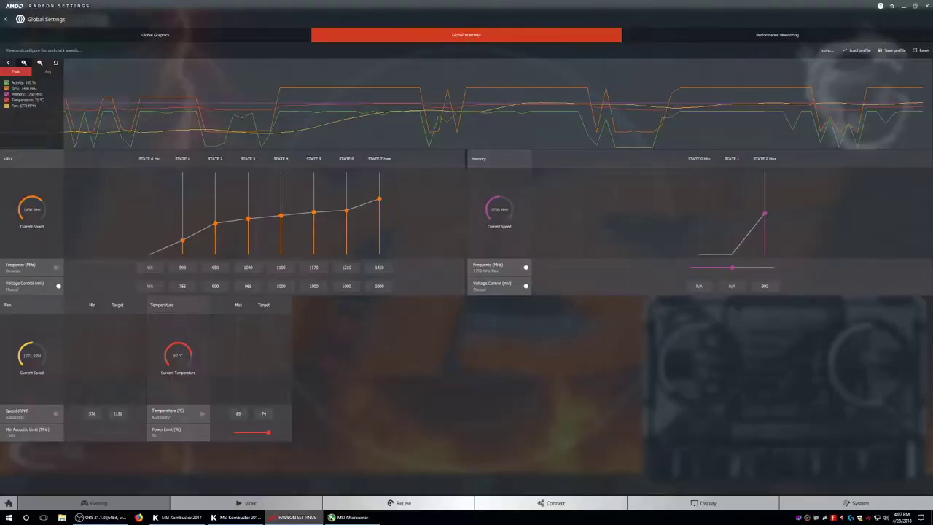
pyautogui.click(297, 517)
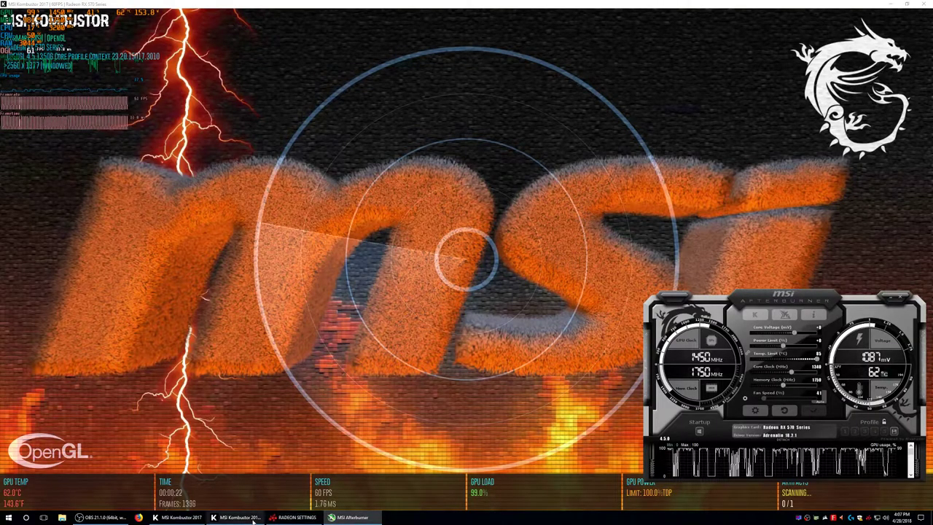
pyautogui.click(817, 518)
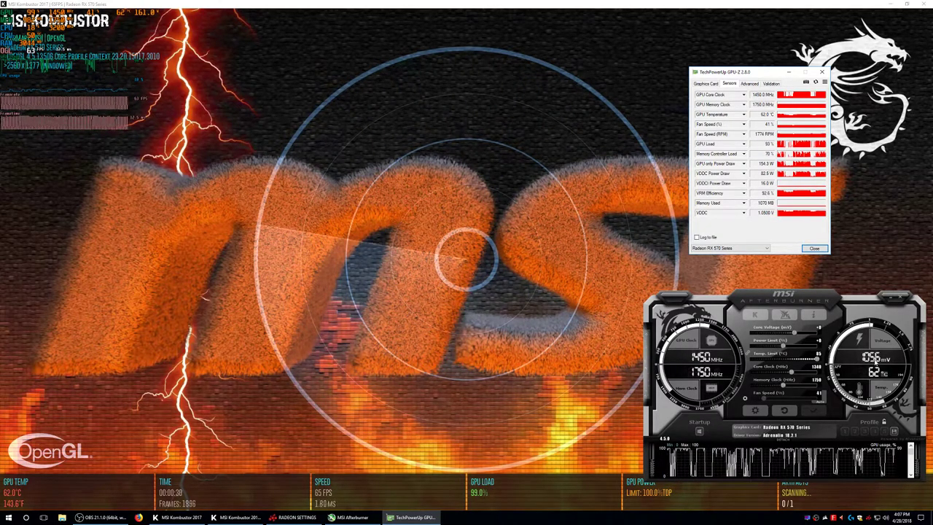
# - Bring the running Kombustor artifact scan to the front, stop it and return to the WattMan settings
pyautogui.click(606, 34)
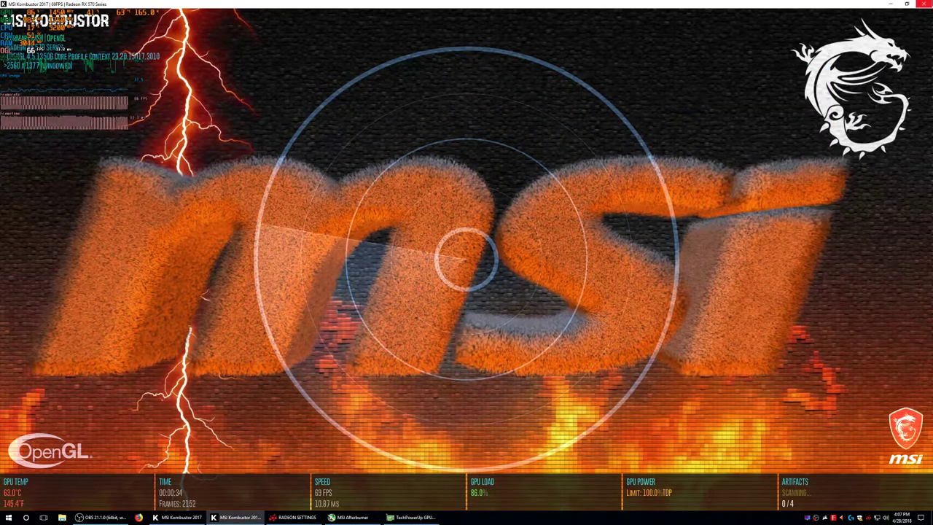
pyautogui.press('Escape')
pyautogui.hotkey('alt', 'Tab')
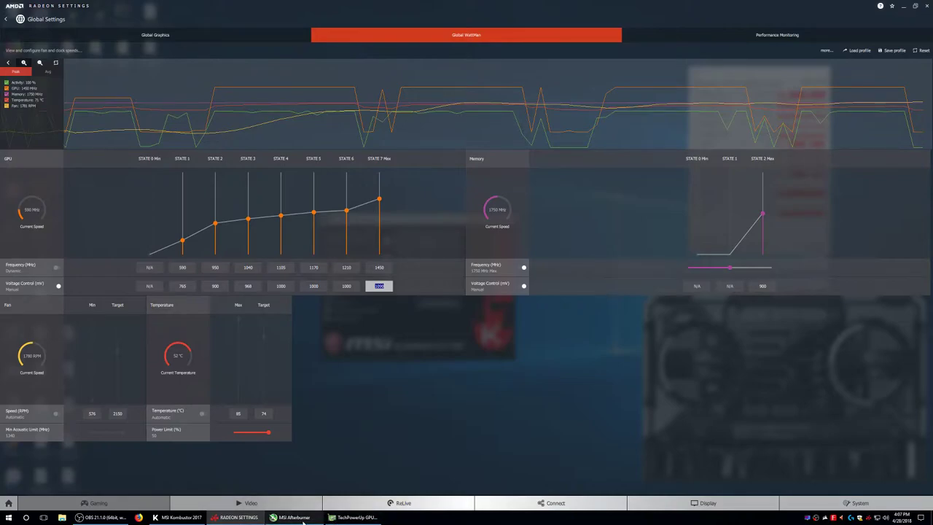
# - Set the GPU State 7 voltage to 1100 mV in WattMan and start a new Kombustor artifact scan
pyautogui.click(377, 518)
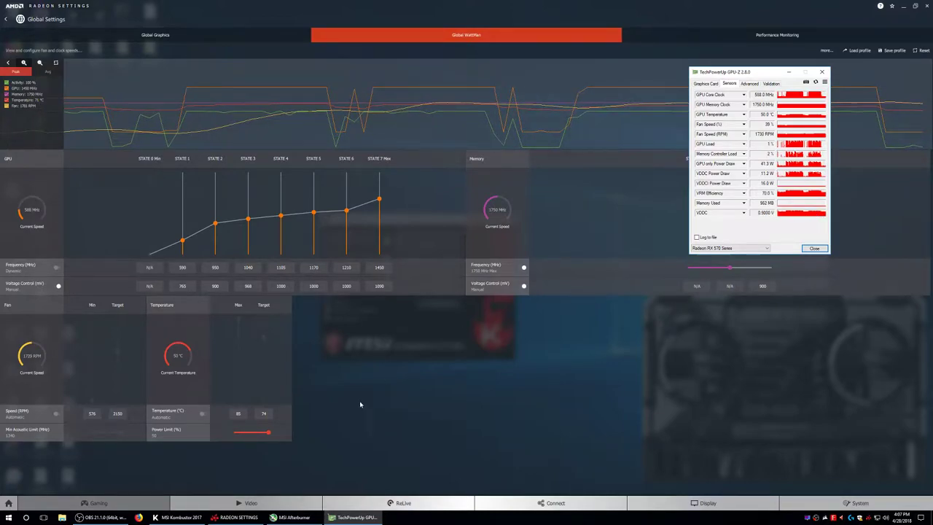
pyautogui.click(381, 286)
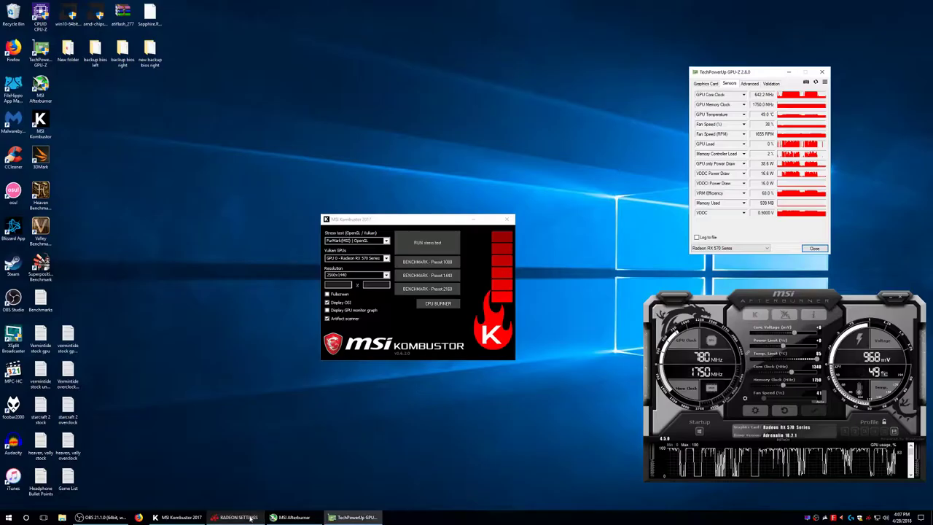
pyautogui.click(458, 276)
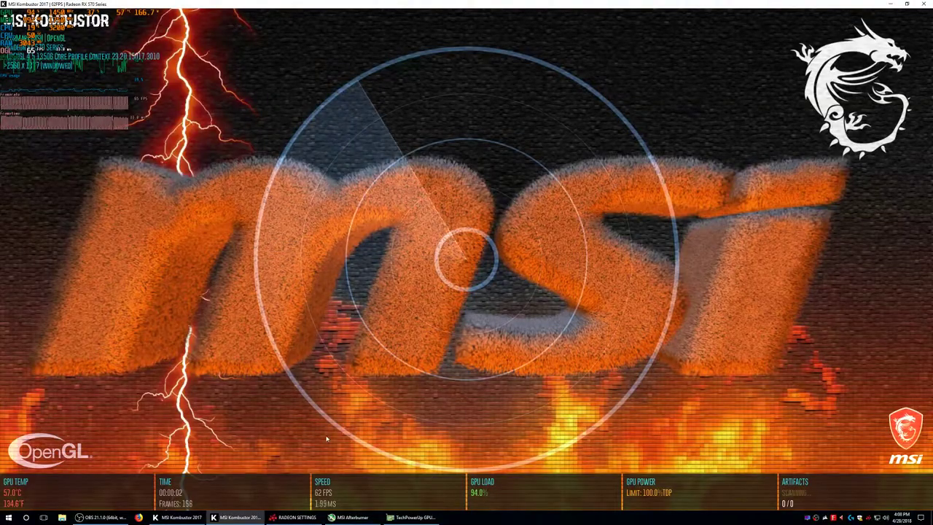
# - Check the GPU-Z sensor readings and the WattMan state values during the scan, and return to the scan
pyautogui.click(413, 517)
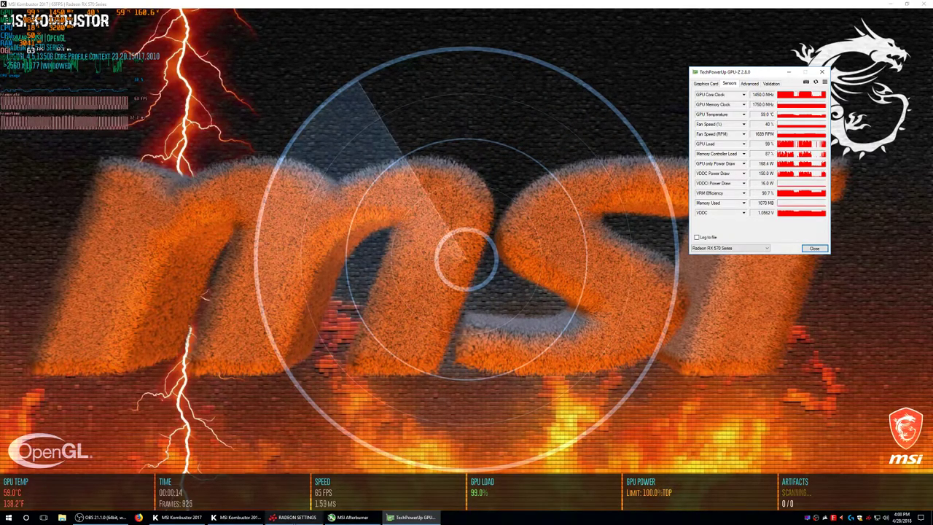
pyautogui.click(292, 519)
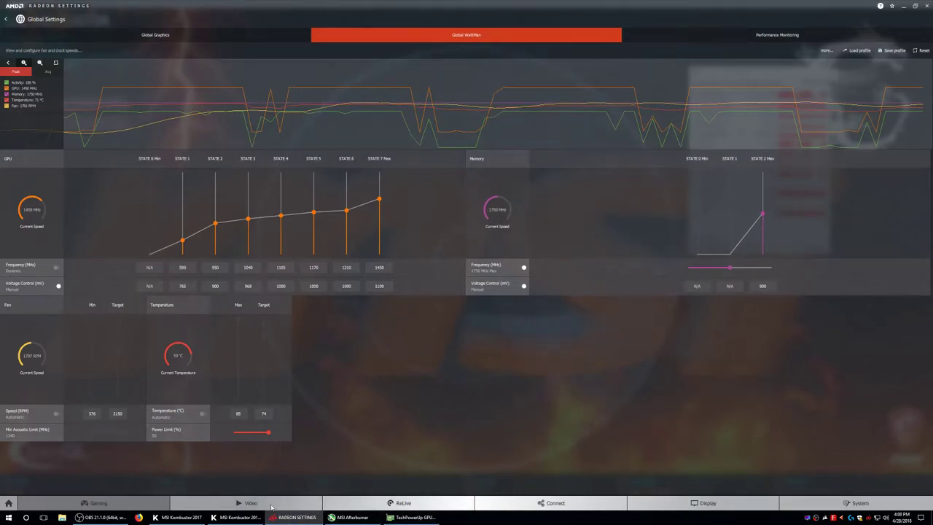
pyautogui.click(238, 519)
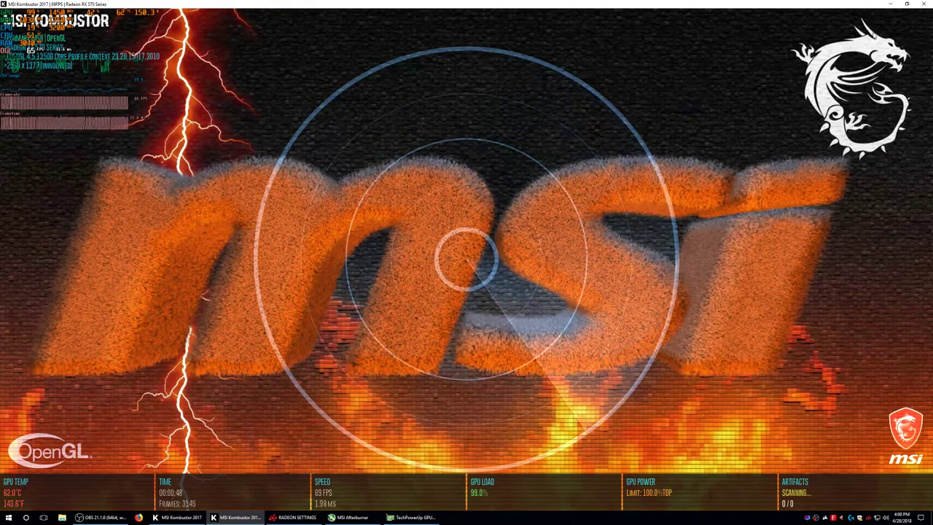
# - Apply 1460 MHz and 1150 mV to GPU State 7 with the power limit at 50%, and start a Kombustor artifact scan
pyautogui.hotkey('alt', 'Tab')
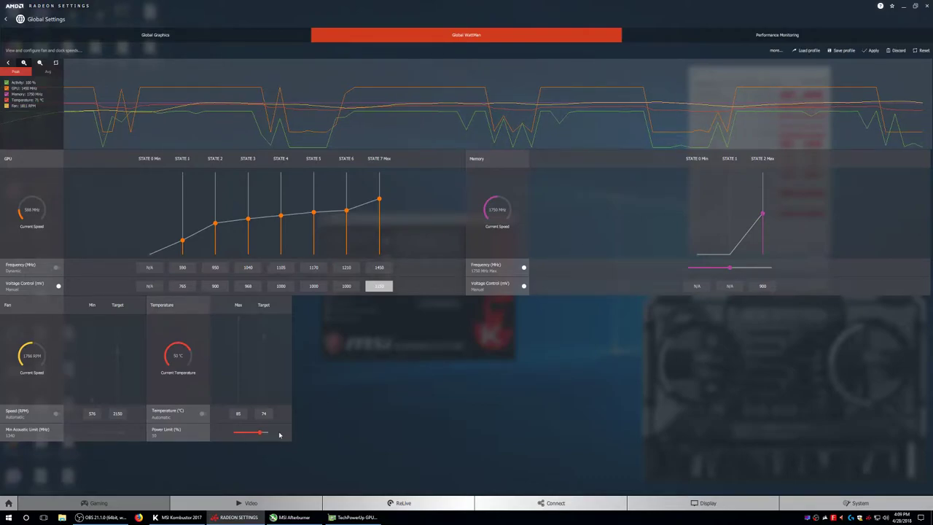
pyautogui.click(872, 50)
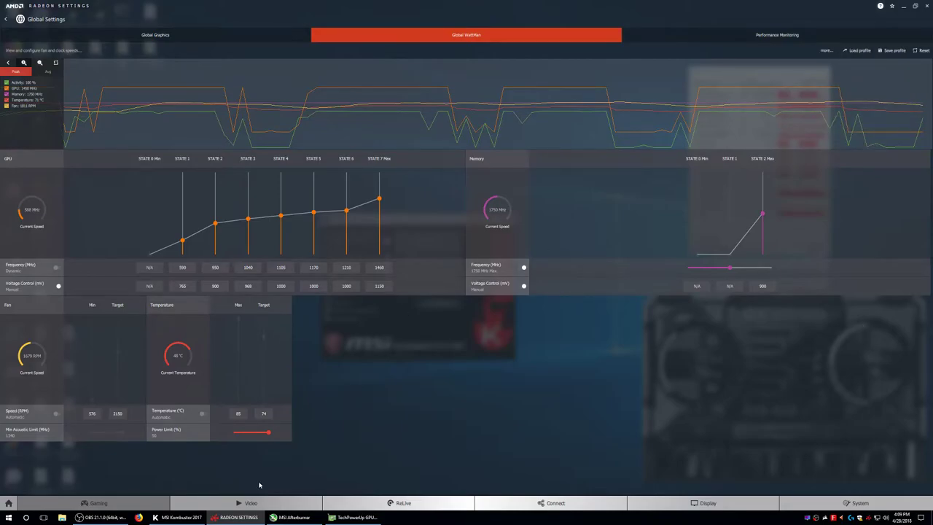
pyautogui.click(239, 517)
pyautogui.click(420, 252)
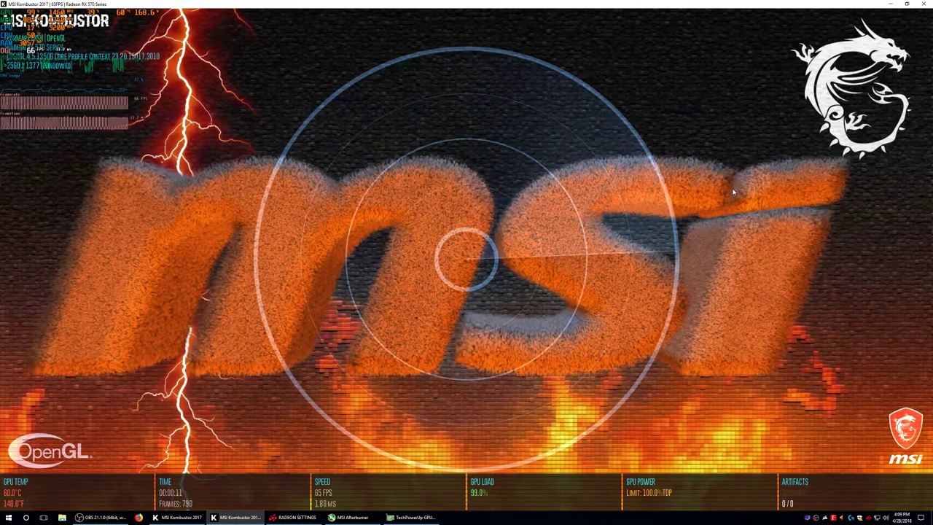
# - Set the GPU State 7 frequency to 1470 MHz in WattMan and run a Kombustor artifact scan for about 12 seconds
pyautogui.click(297, 516)
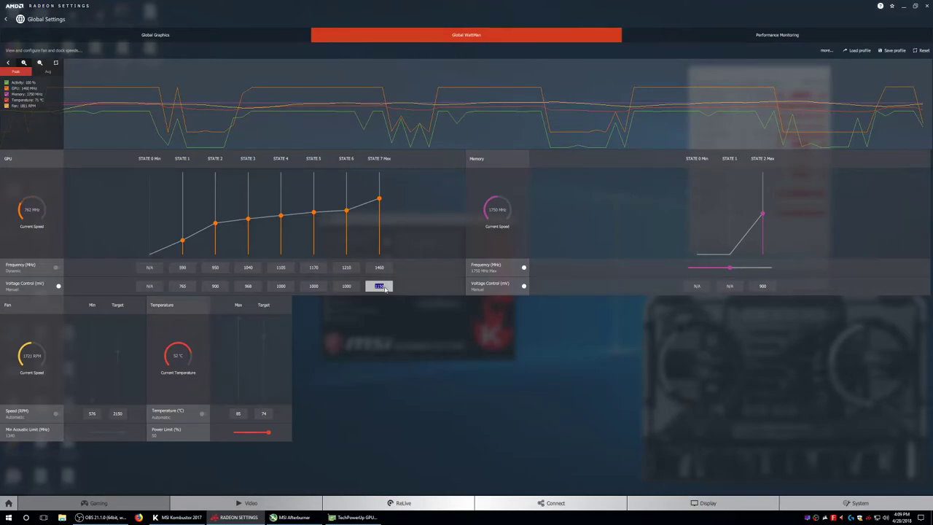
pyautogui.write('1408')
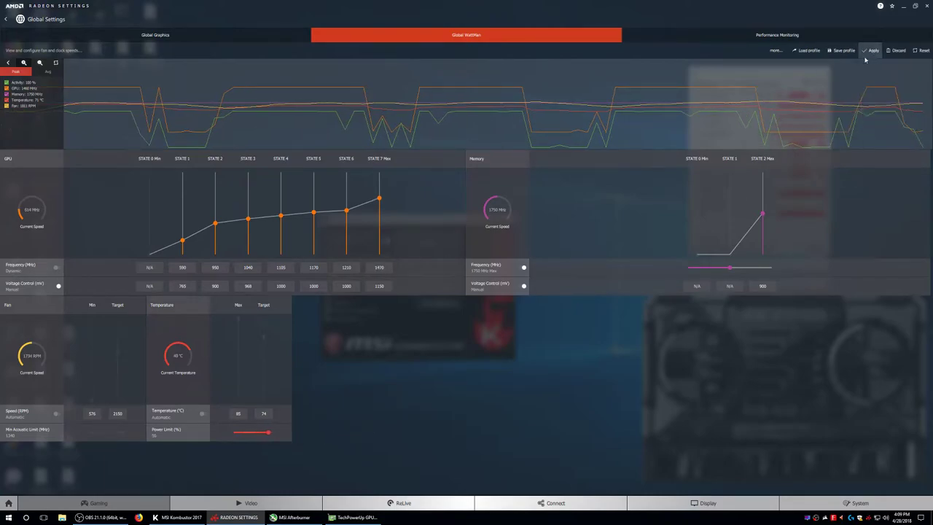
pyautogui.click(240, 516)
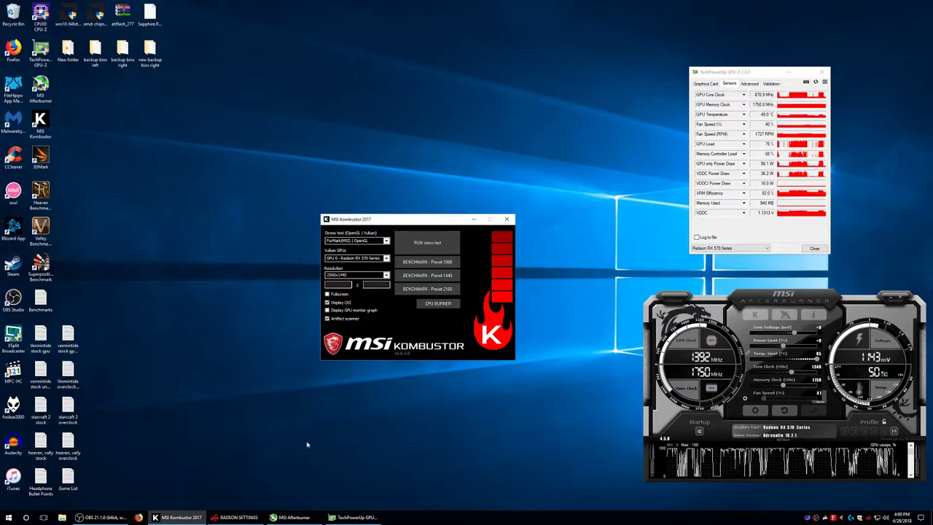
pyautogui.click(420, 249)
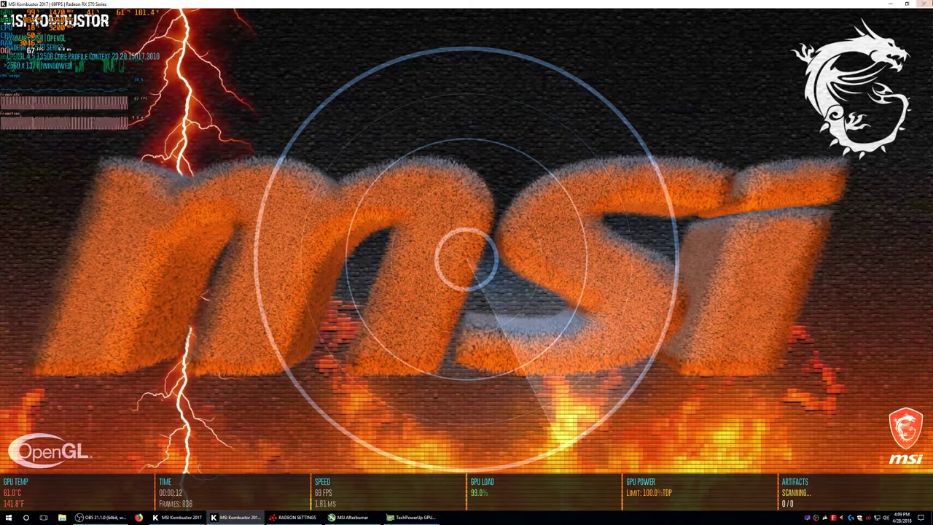
pyautogui.press('Escape')
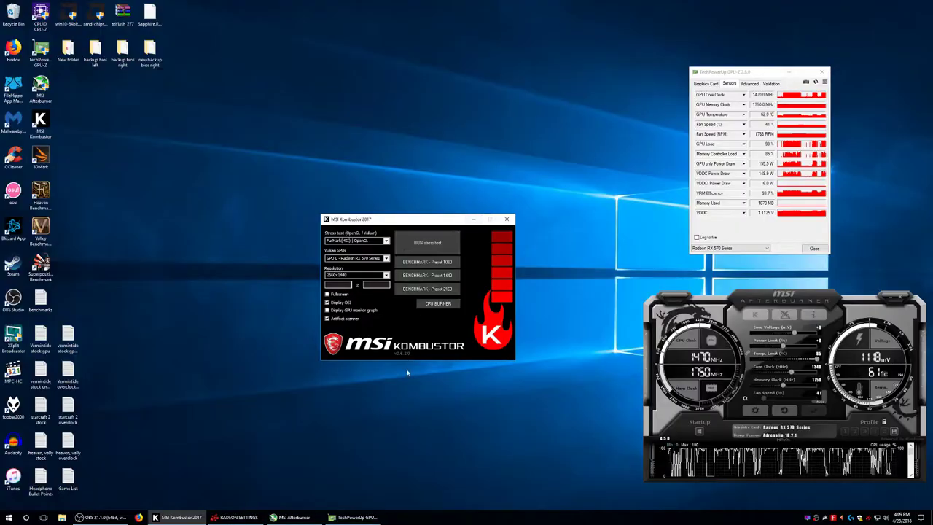
# - Apply a GPU State 7 frequency of 1480 MHz in WattMan and start another artifact scan
pyautogui.click(219, 518)
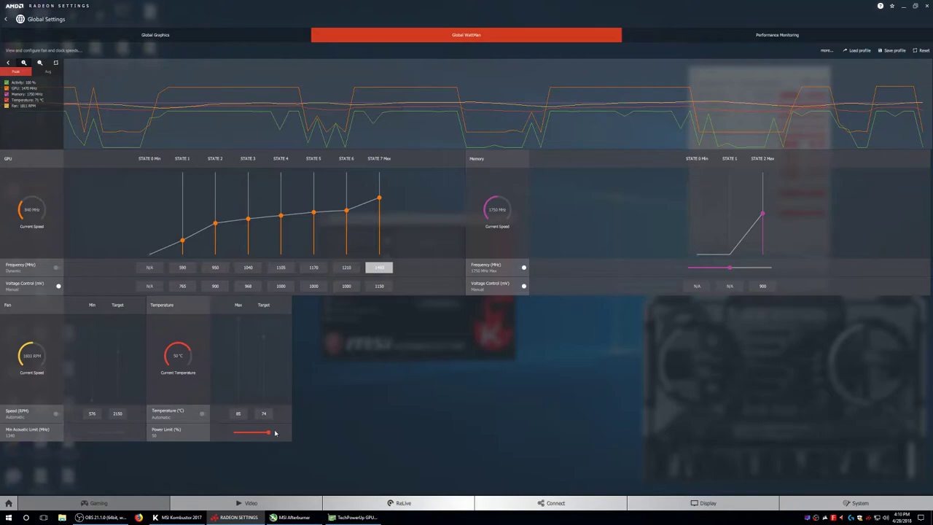
pyautogui.click(869, 54)
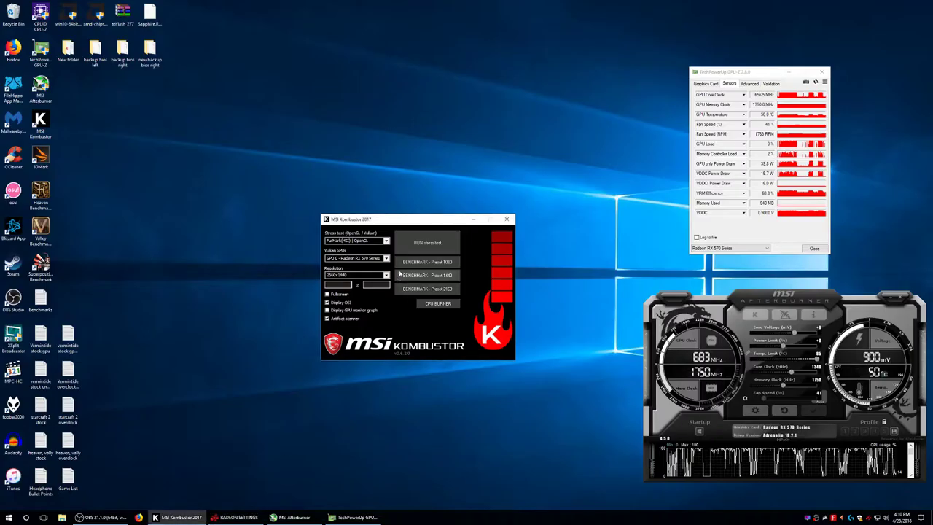
pyautogui.click(432, 241)
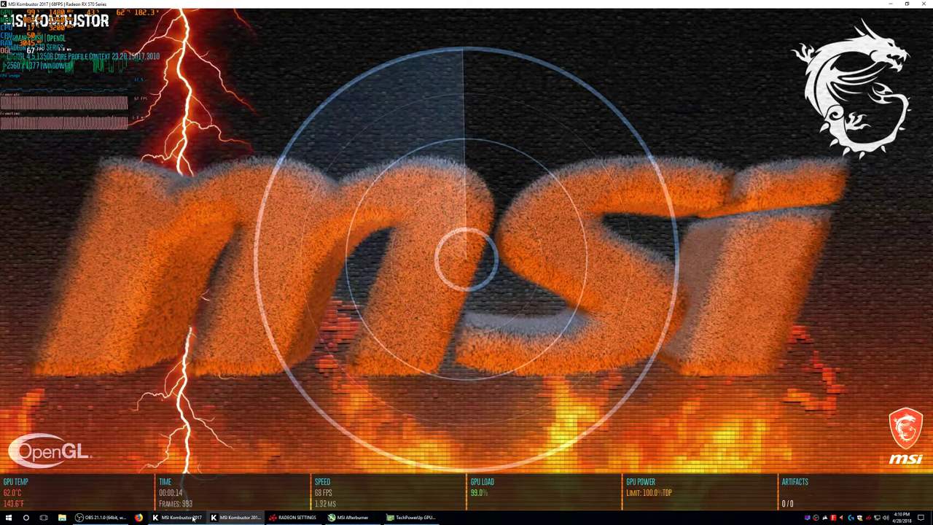
# - Check the core voltage in MSI Afterburner during the 1480 MHz scan and stop the scan after about 26 seconds
pyautogui.moveTo(188, 518)
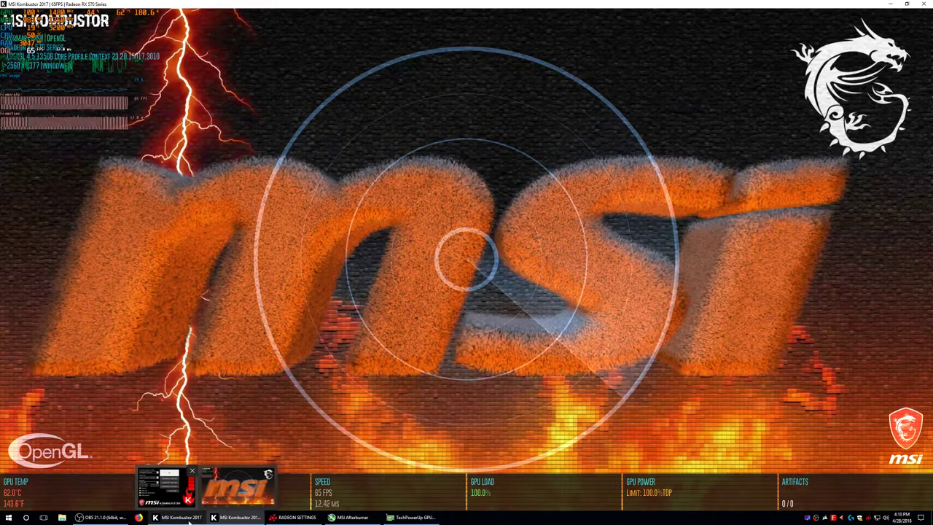
pyautogui.click(352, 517)
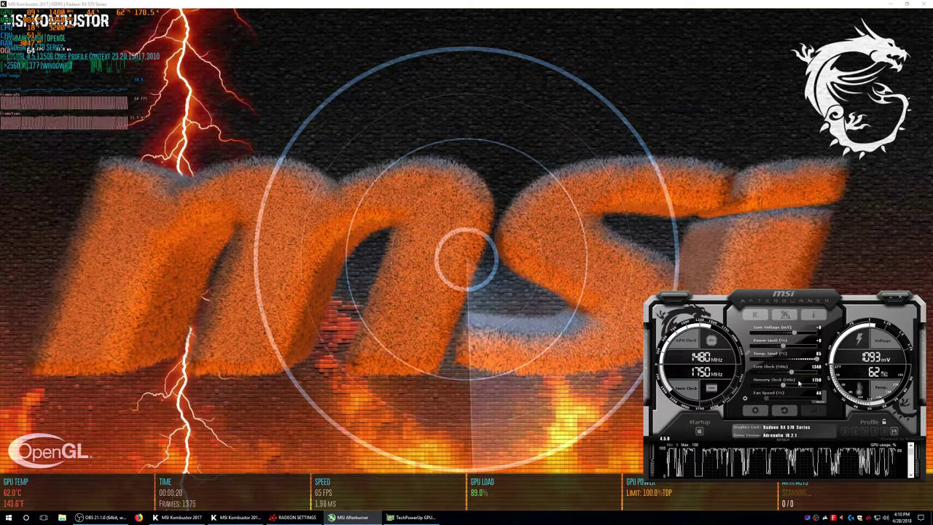
pyautogui.click(591, 5)
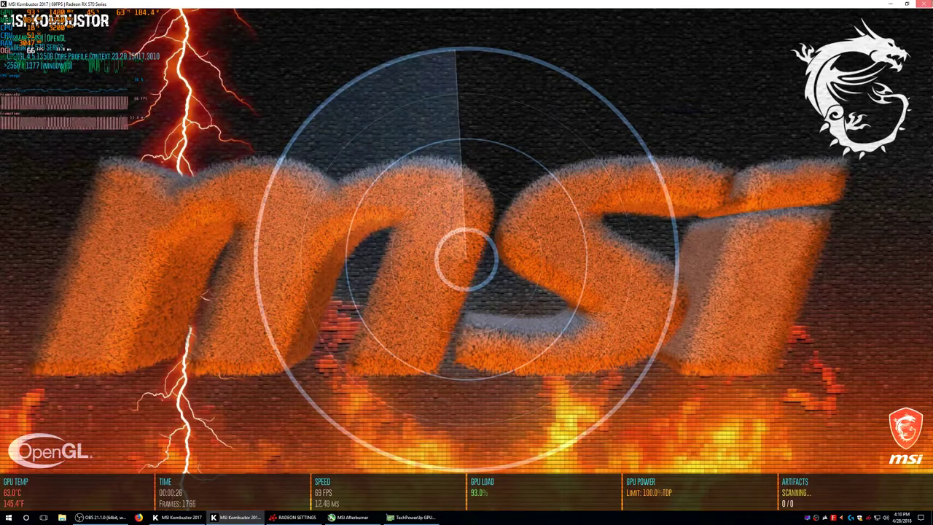
pyautogui.click(921, 3)
# - Set the GPU State 7 frequency to 1490 MHz and run an artifact scan for about 28 seconds
pyautogui.click(238, 517)
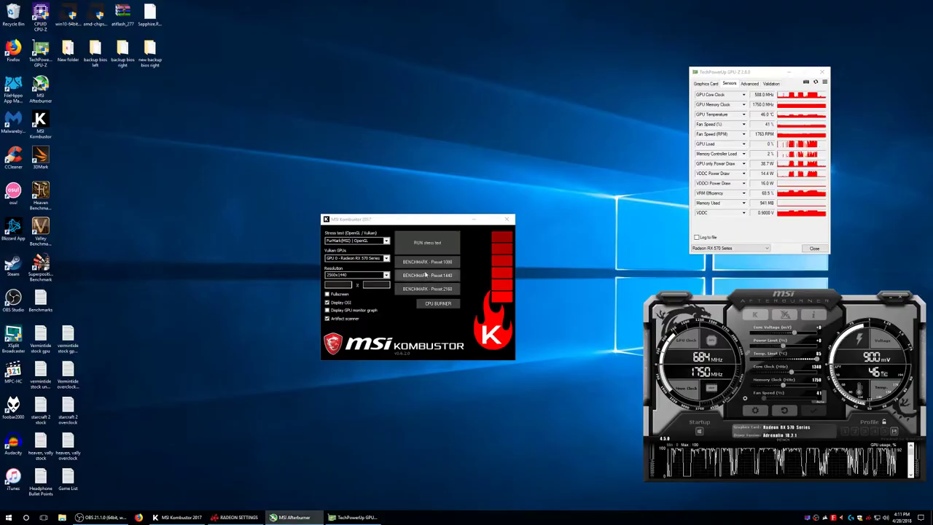
pyautogui.click(427, 241)
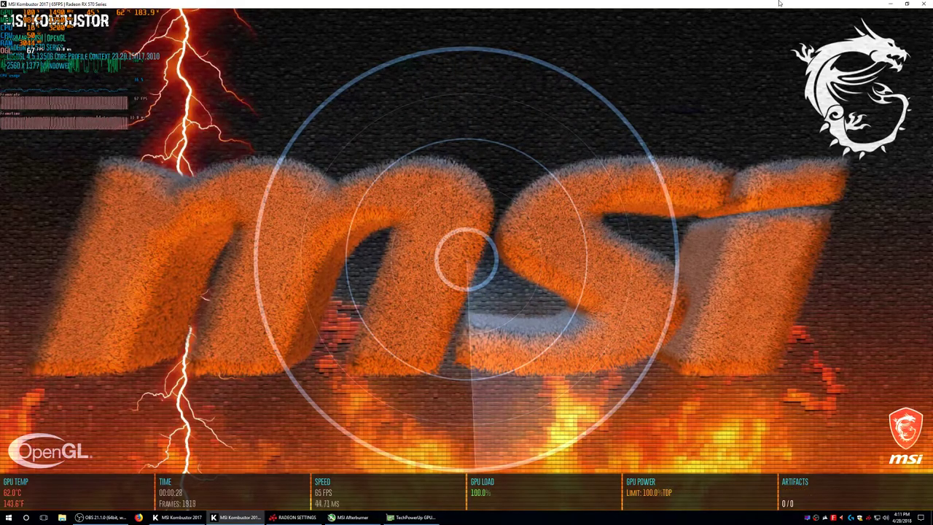
pyautogui.click(923, 4)
# - Raise the GPU State 7 frequency to 1500 MHz and run an artifact scan for about 13 seconds
pyautogui.click(235, 517)
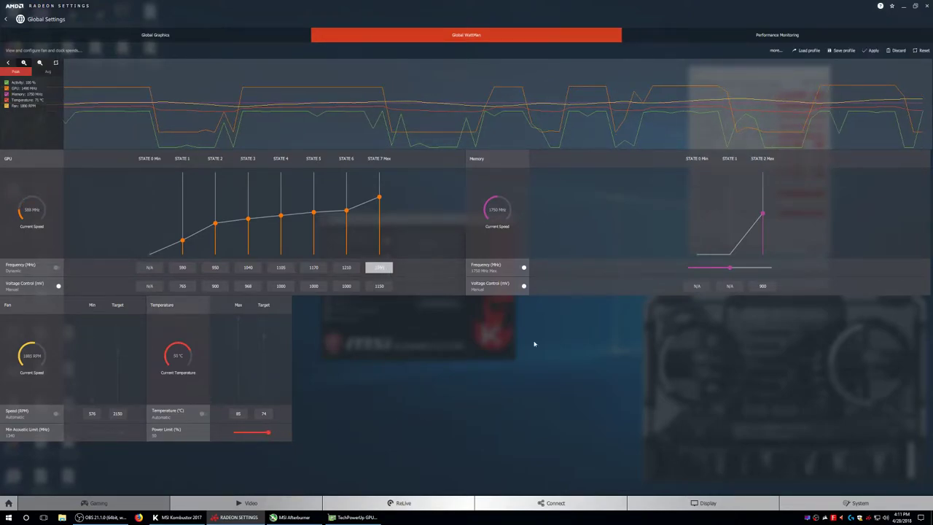
pyautogui.click(248, 516)
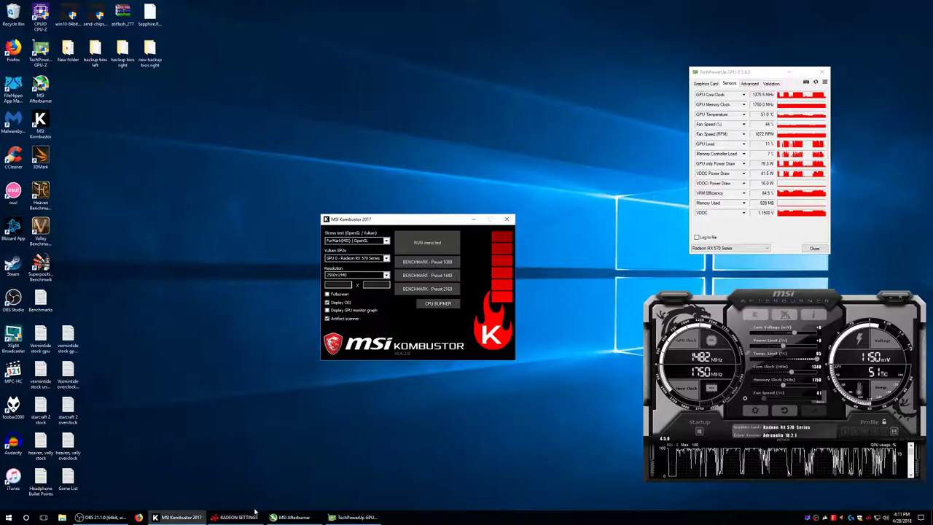
pyautogui.click(429, 244)
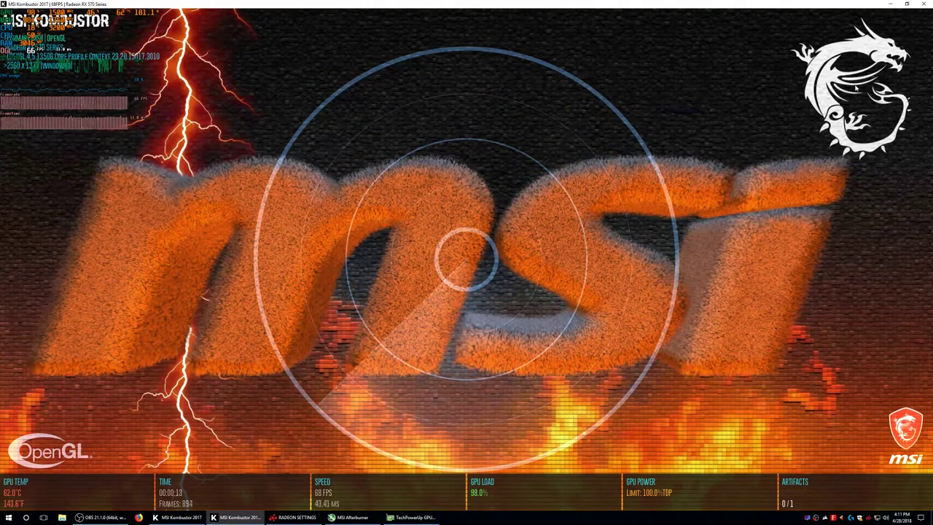
pyautogui.click(930, 5)
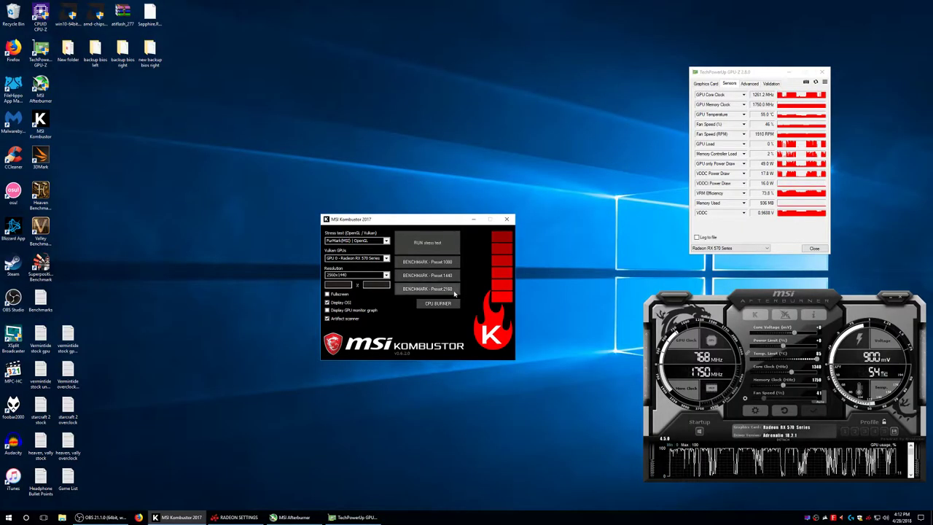
# - Set GPU State 7 to 1480 MHz at 1130 mV in WattMan and run an artifact scan for about 17 seconds
pyautogui.click(231, 517)
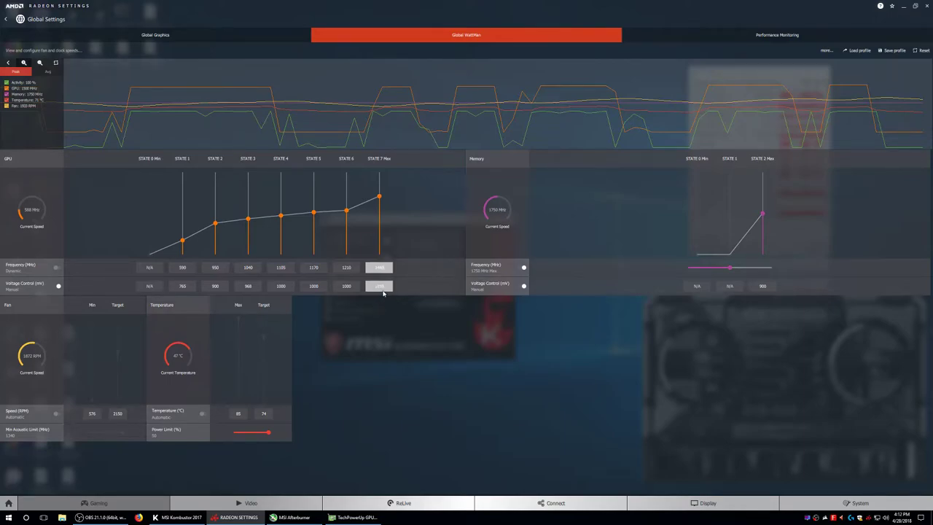
pyautogui.click(384, 290)
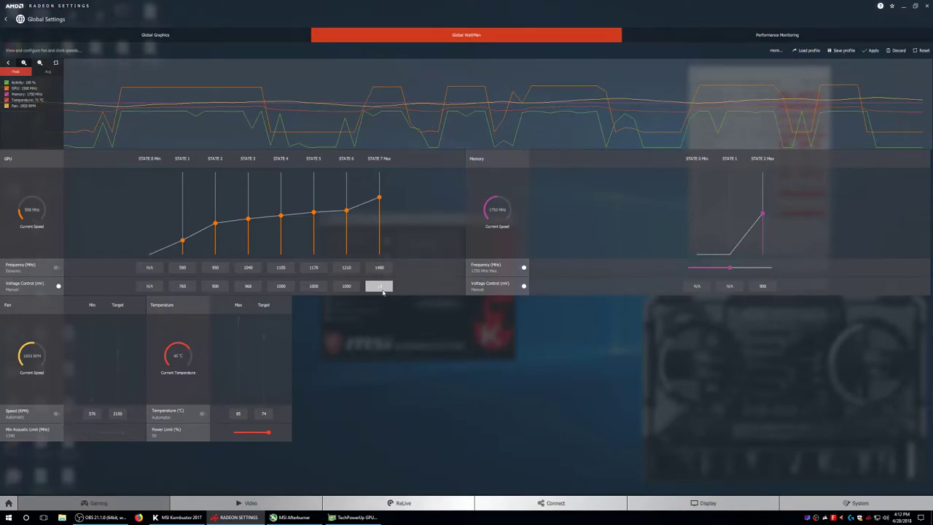
pyautogui.write('1130')
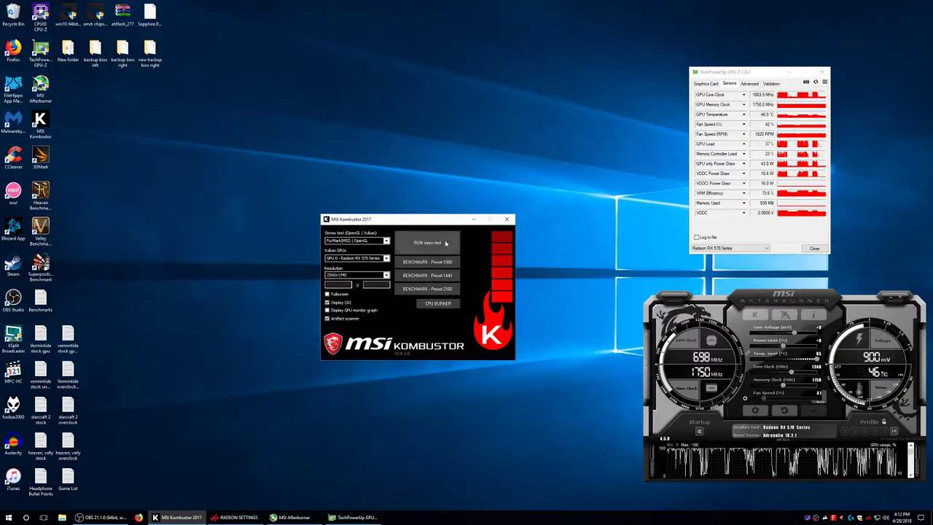
pyautogui.click(445, 243)
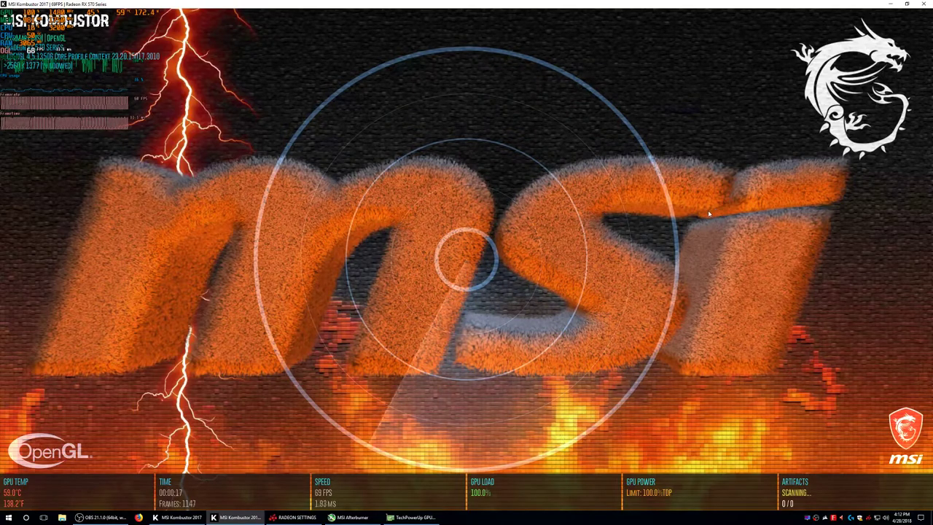
pyautogui.press('Escape')
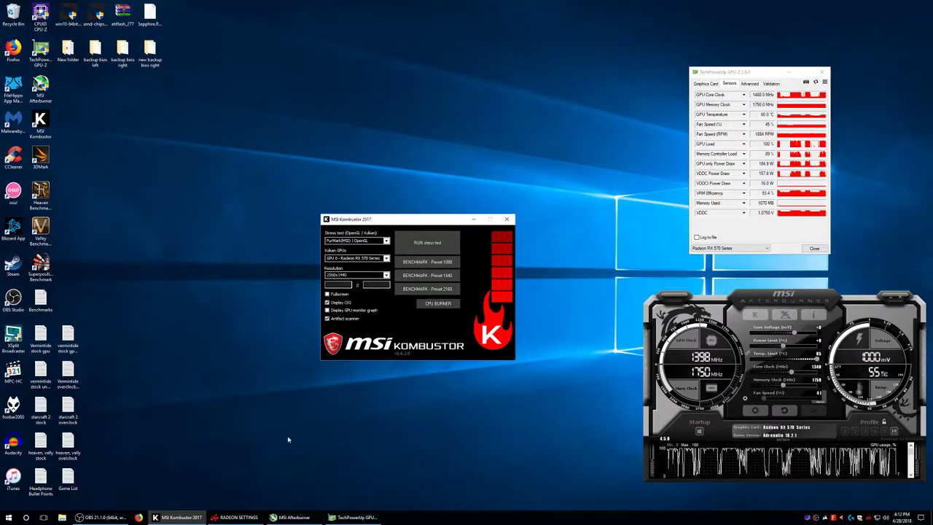
# - Apply a GPU State 7 voltage of 1100 mV in WattMan with the power limit at 50%
pyautogui.click(235, 517)
pyautogui.click(381, 285)
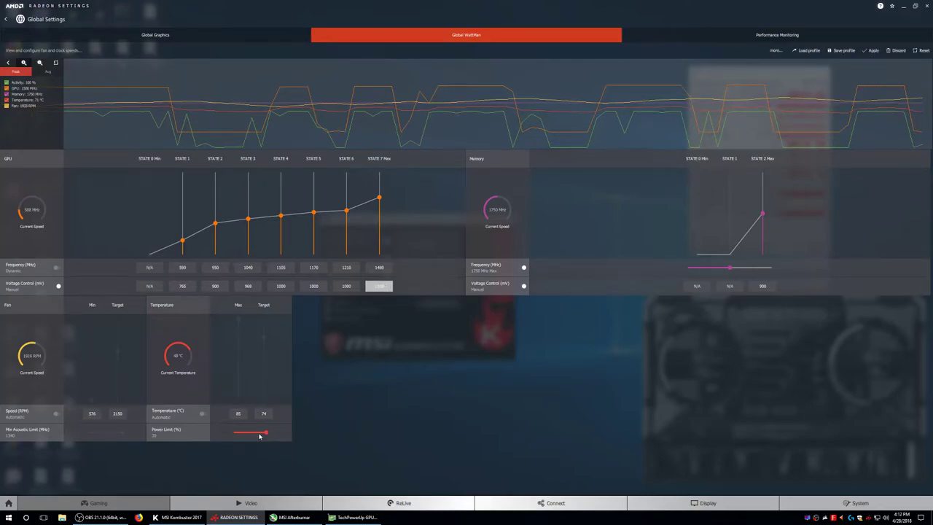
pyautogui.click(871, 52)
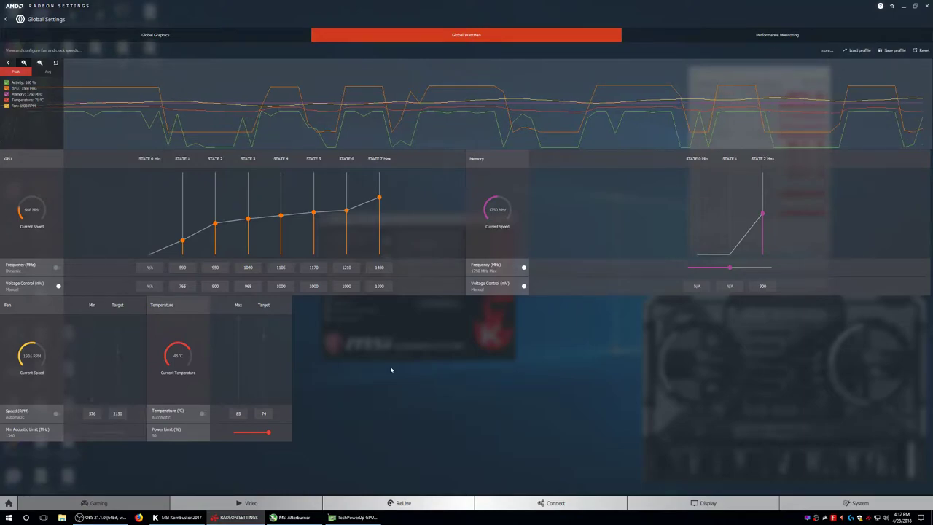
# - Switch to MSI Kombustor and run an artifact scan for about one second at the applied 1100 mV setting
pyautogui.moveTo(235, 516)
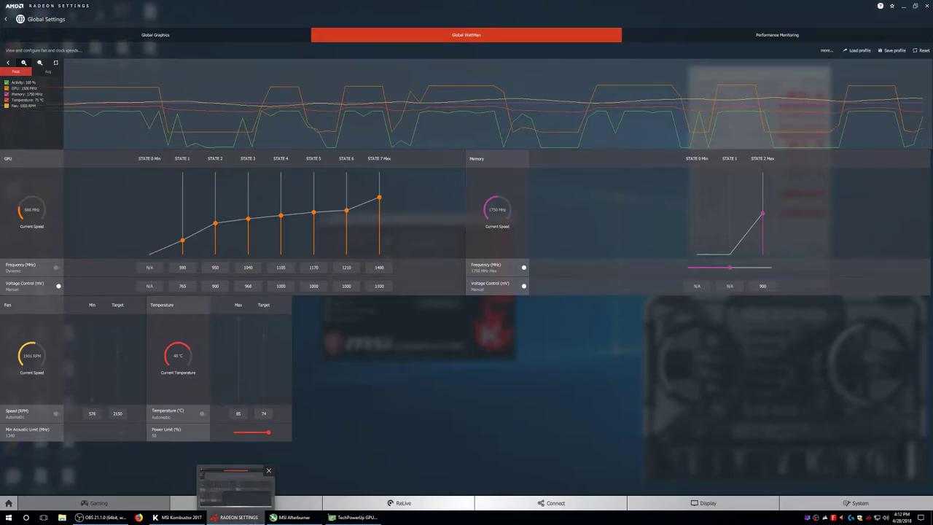
pyautogui.click(235, 516)
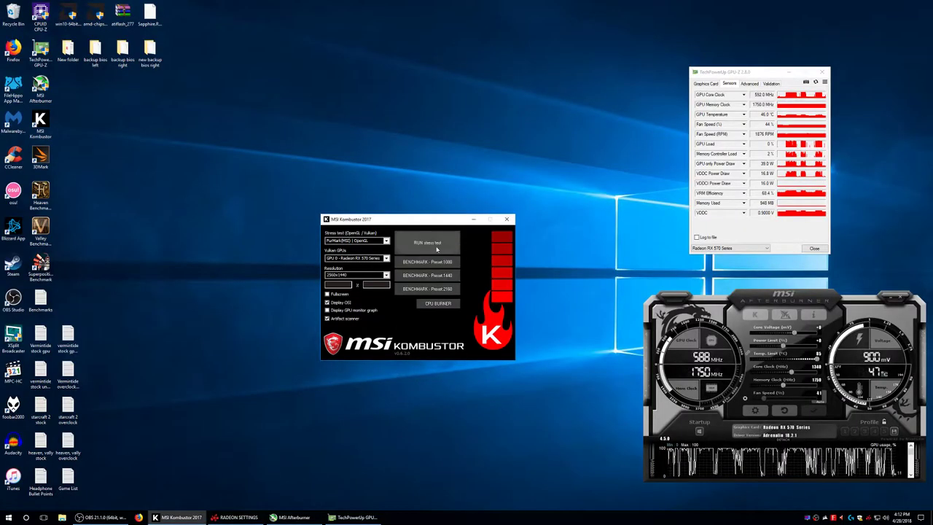
pyautogui.click(437, 249)
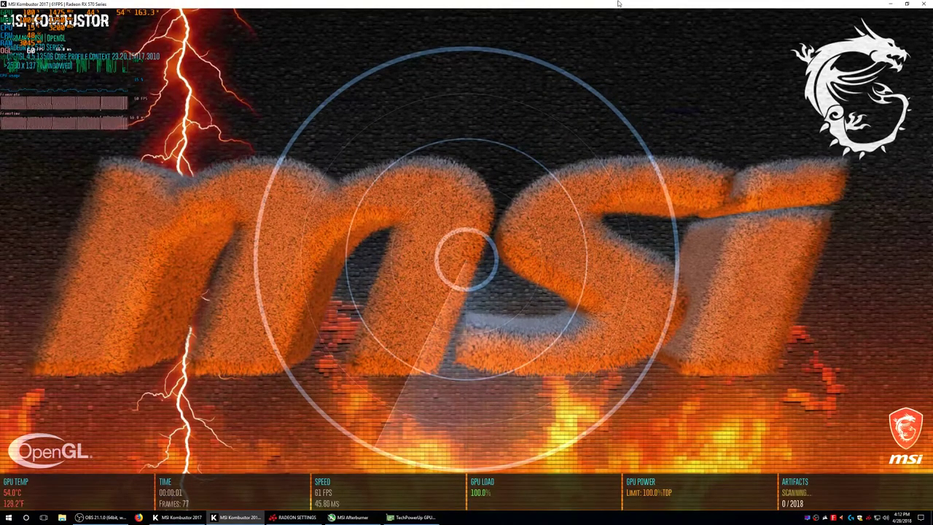
pyautogui.press('Escape')
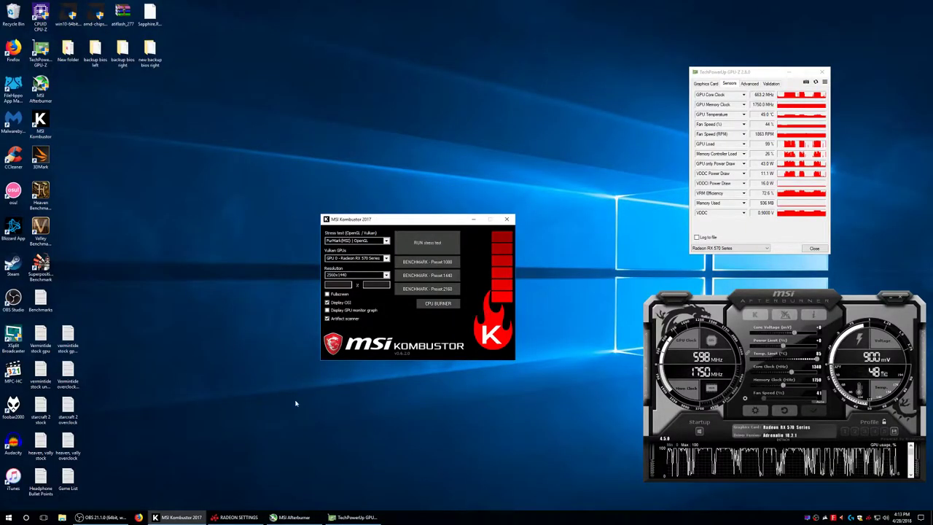
# - Raise the GPU State 7 voltage to 1110 mV in WattMan and run an artifact scan for about 6 seconds
pyautogui.hotkey('alt', 'Tab')
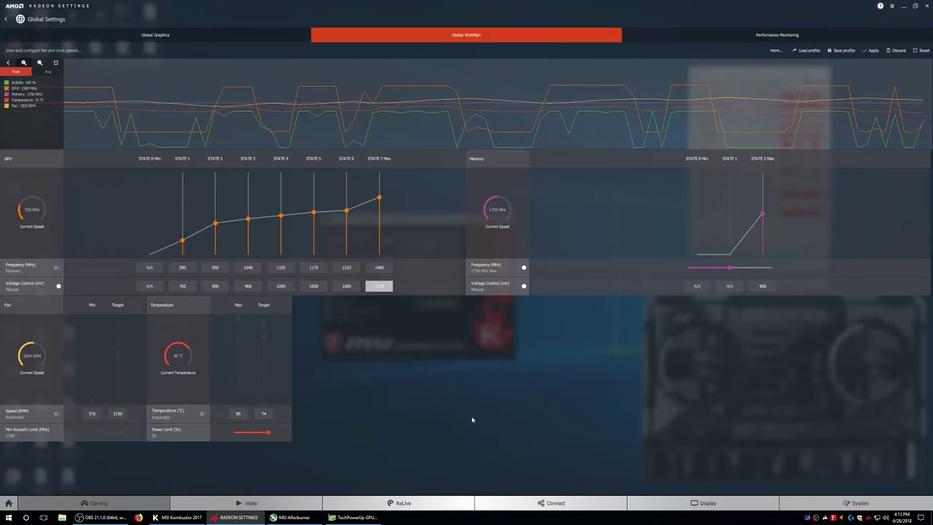
pyautogui.click(871, 51)
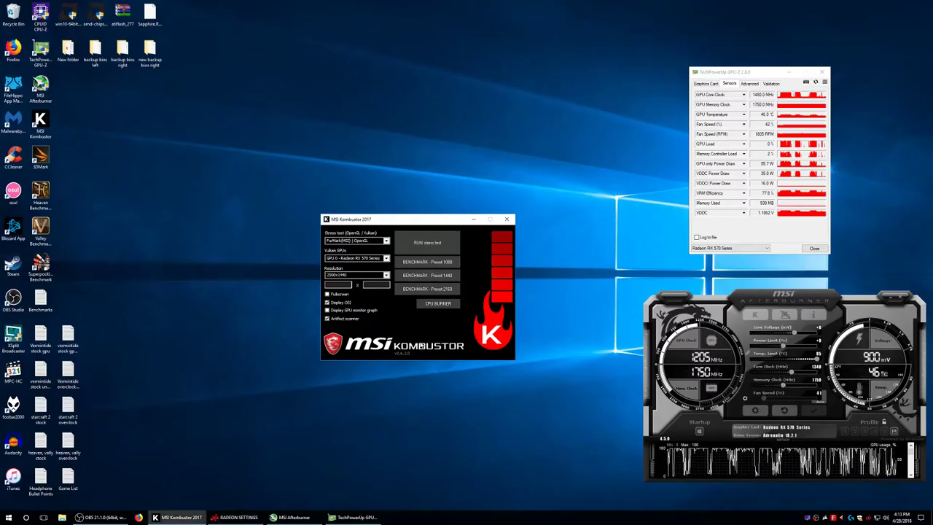
pyautogui.click(442, 240)
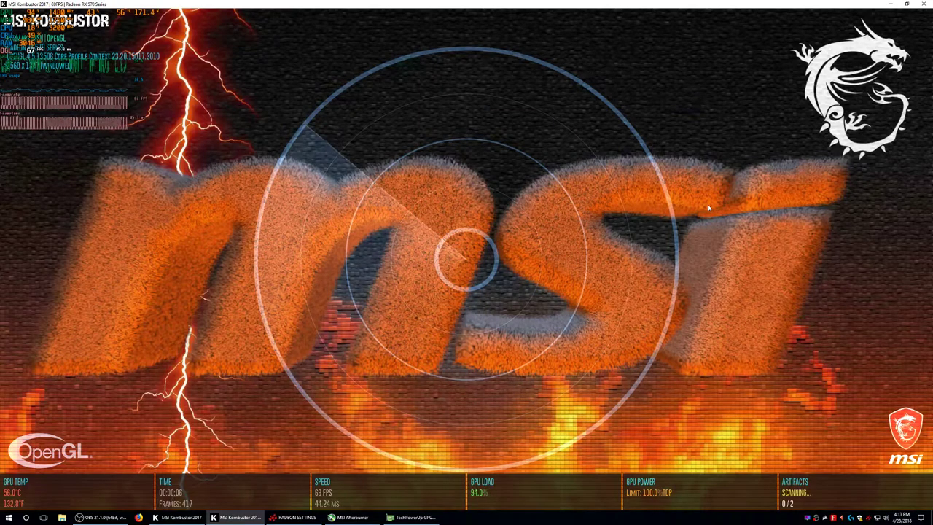
pyautogui.click(923, 5)
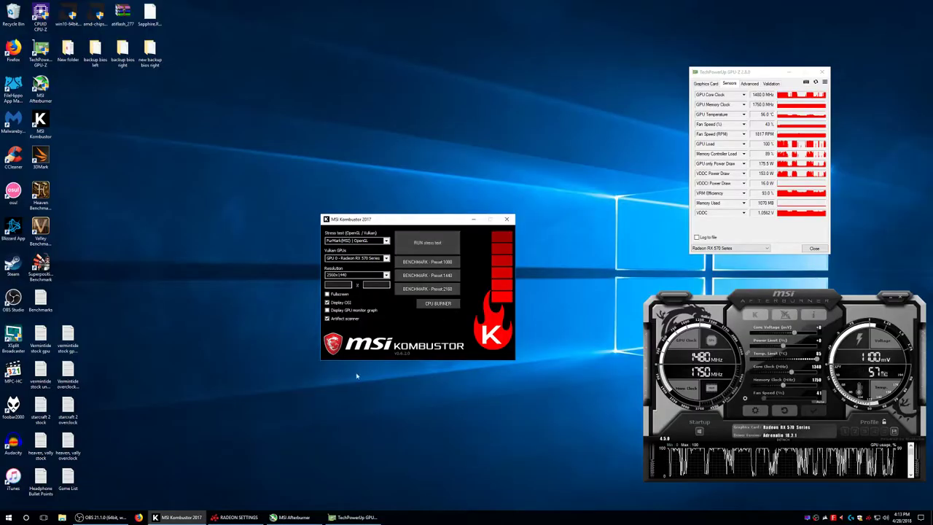
# - Set the GPU State 7 voltage to 1120 mV with the power limit at 50% and run an artifact scan for about 22 seconds
pyautogui.click(235, 517)
pyautogui.doubleClick(379, 285)
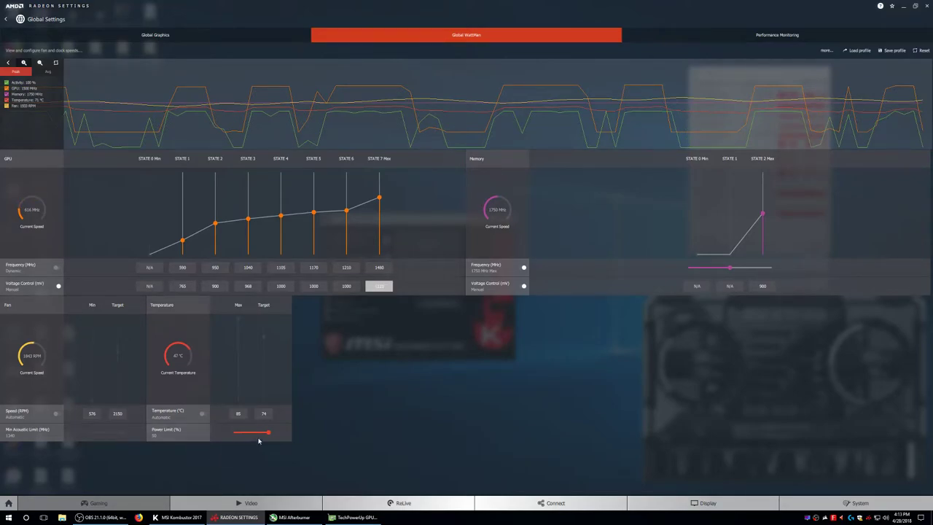
pyautogui.click(870, 50)
pyautogui.click(234, 517)
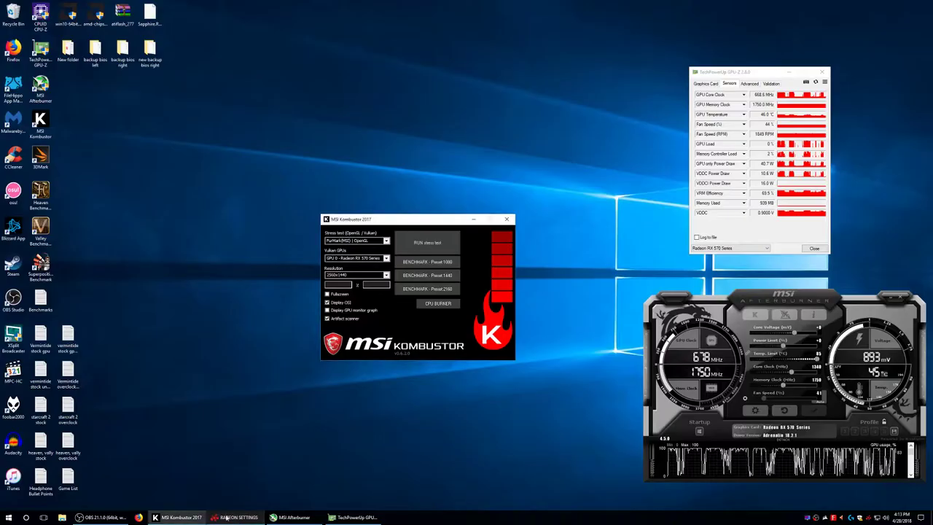
pyautogui.click(446, 241)
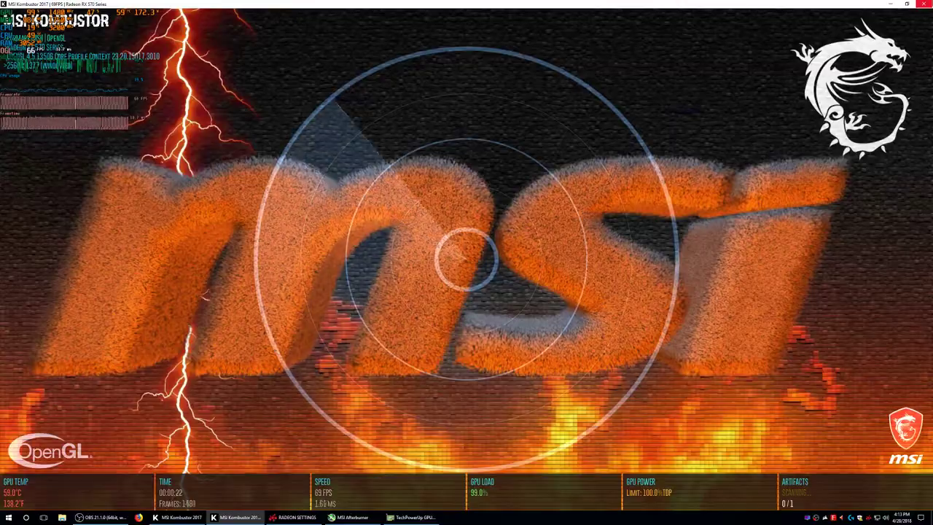
pyautogui.press('Escape')
# - Apply GPU State 7 settings of 1450 MHz and 1150 mV in WattMan with the power limit at 50%
pyautogui.click(238, 517)
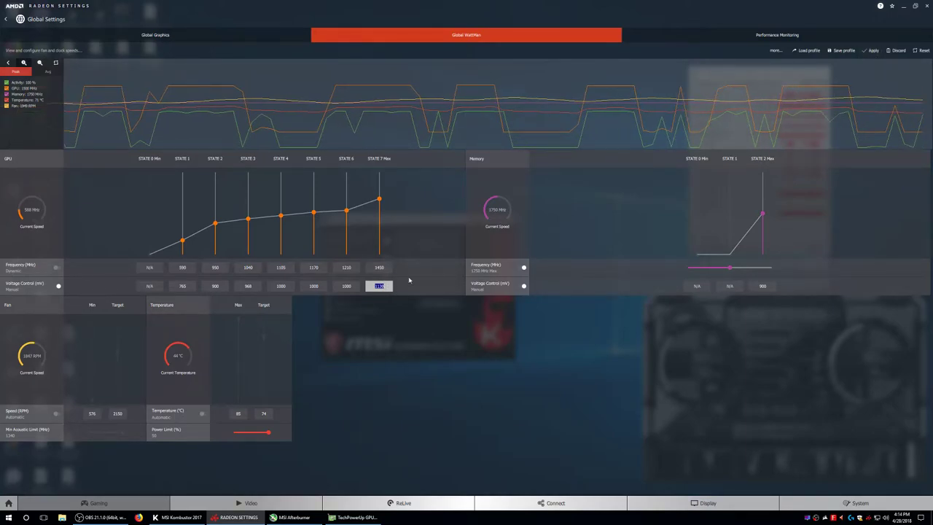
pyautogui.click(873, 51)
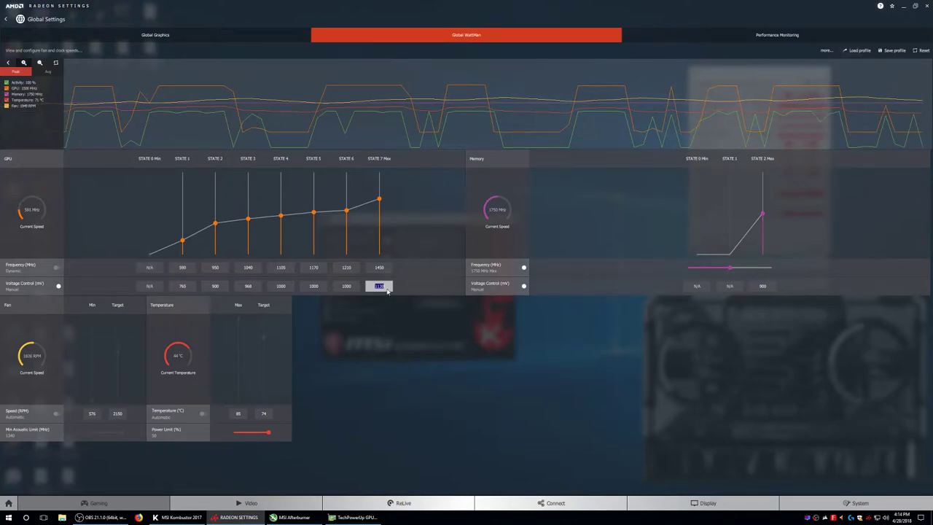
pyautogui.write('1150')
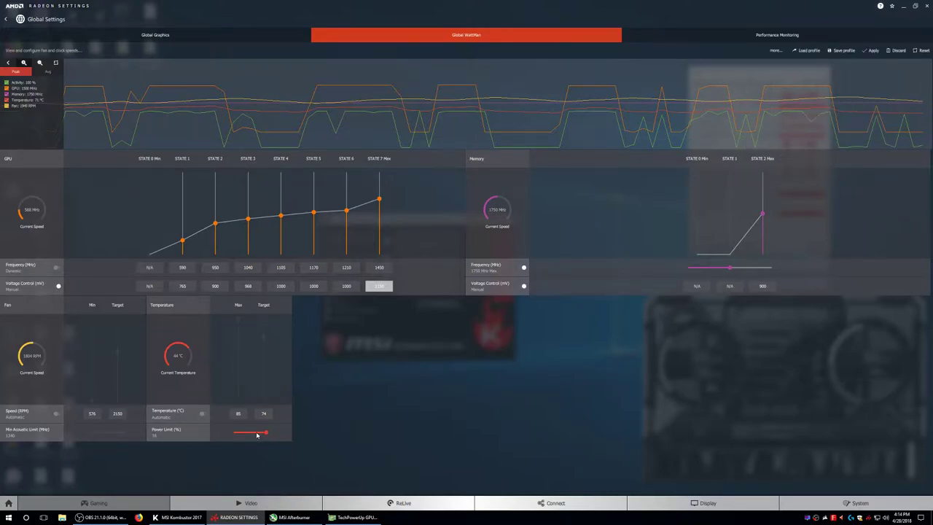
pyautogui.click(870, 50)
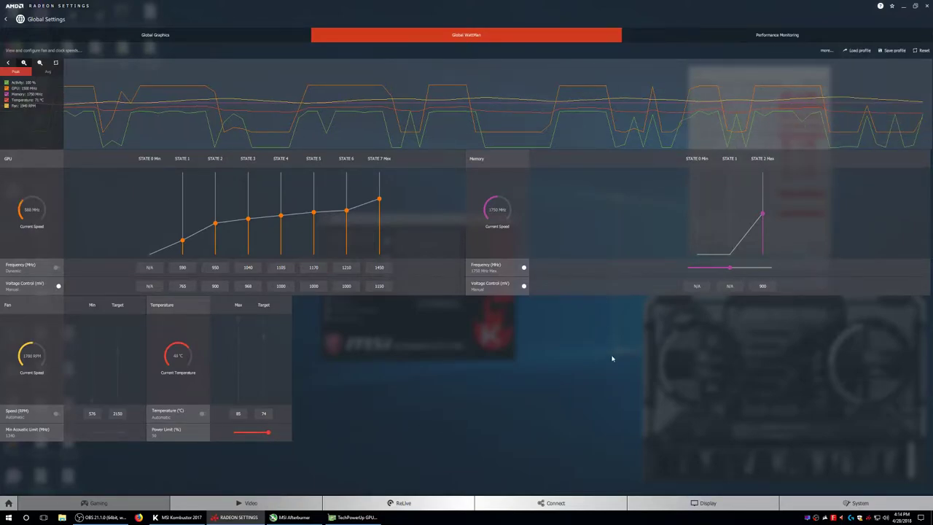
# - Switch the GPU and memory voltages to automatic with memory at 2000 MHz, and run an artifact scan for about 21 seconds
pyautogui.click(524, 285)
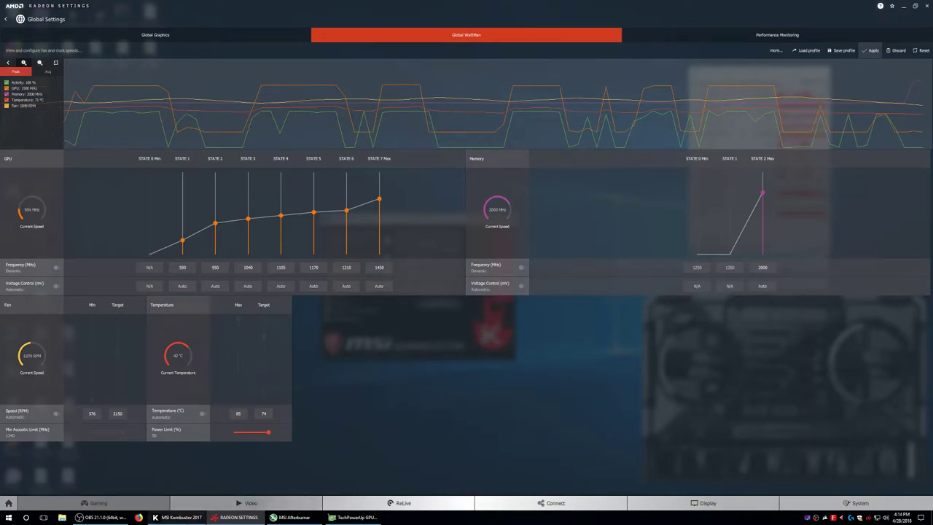
pyautogui.click(231, 517)
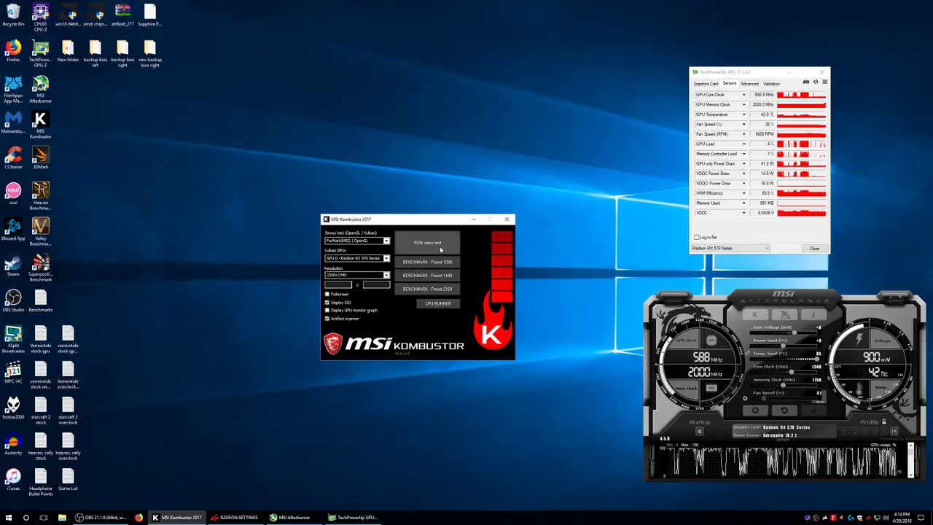
pyautogui.click(440, 249)
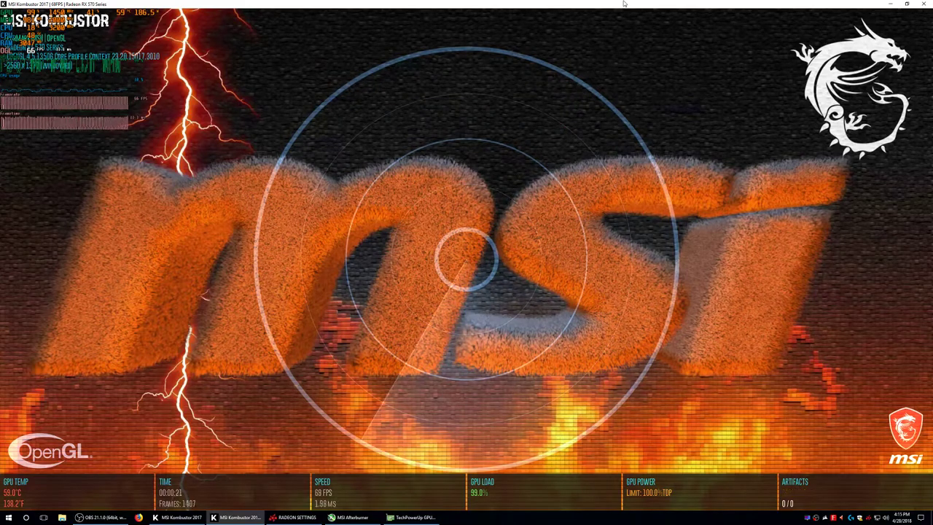
pyautogui.press('Escape')
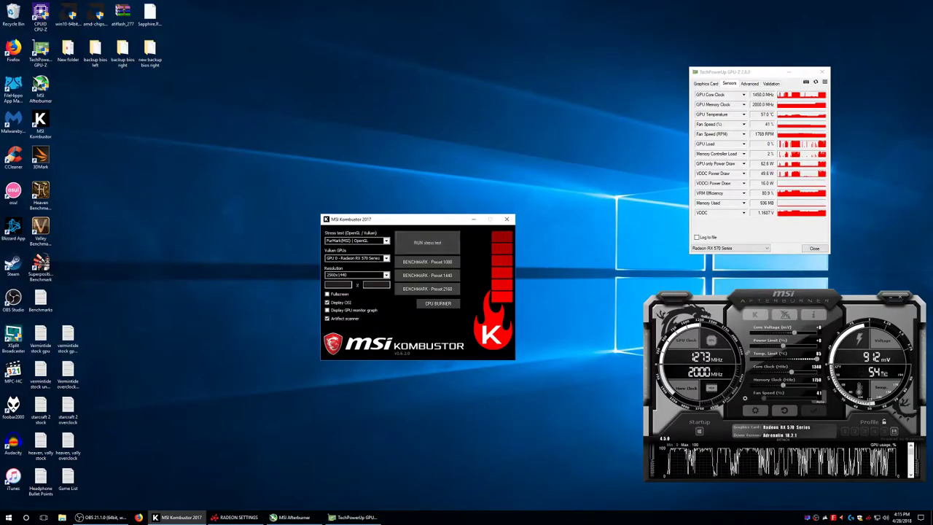
# - Change the stress test to Combined | OpenGL and run its artifact scan for about 17 seconds
pyautogui.click(386, 242)
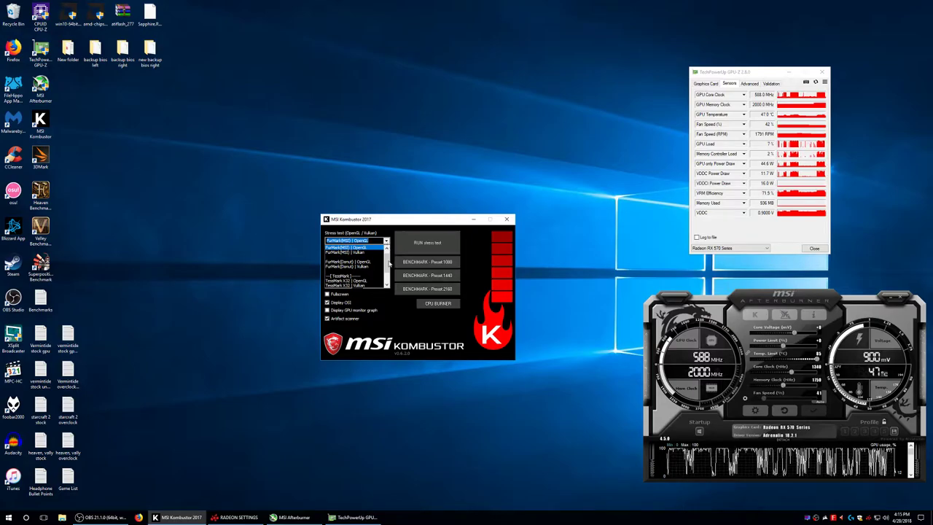
pyautogui.moveTo(388, 265)
pyautogui.mouseDown()
pyautogui.moveTo(386, 274)
pyautogui.moveTo(387, 246)
pyautogui.mouseUp()
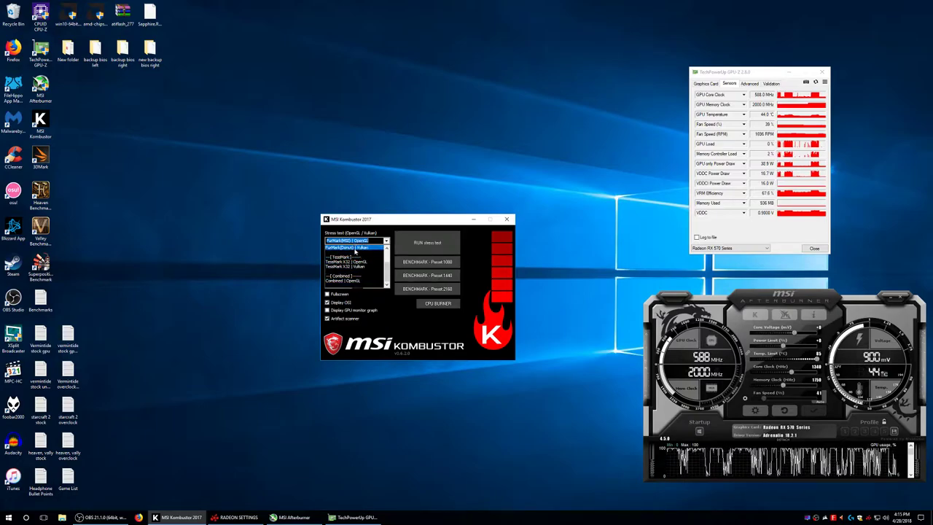
pyautogui.click(350, 282)
pyautogui.click(430, 243)
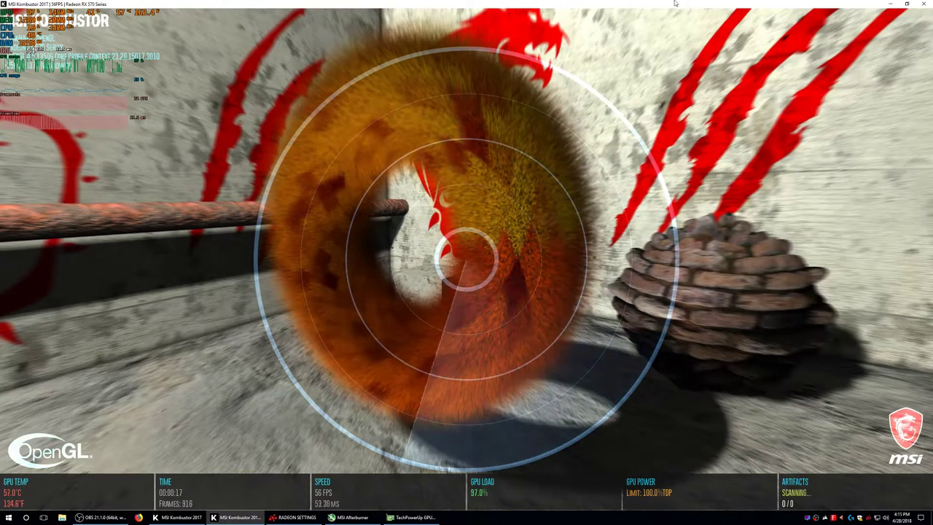
pyautogui.click(924, 5)
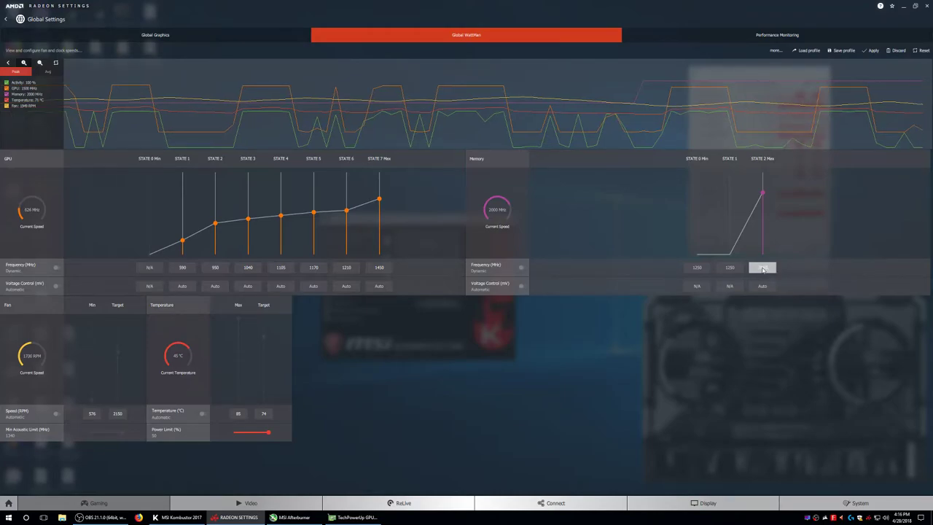
# - Apply a new memory State 2 frequency in WattMan and start the Combined stress test in Kombustor
pyautogui.click(244, 519)
pyautogui.click(432, 241)
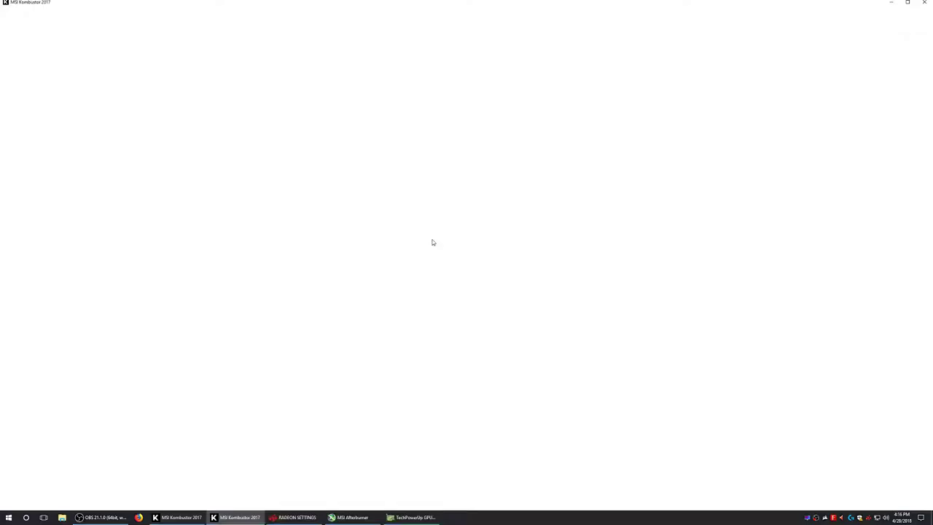